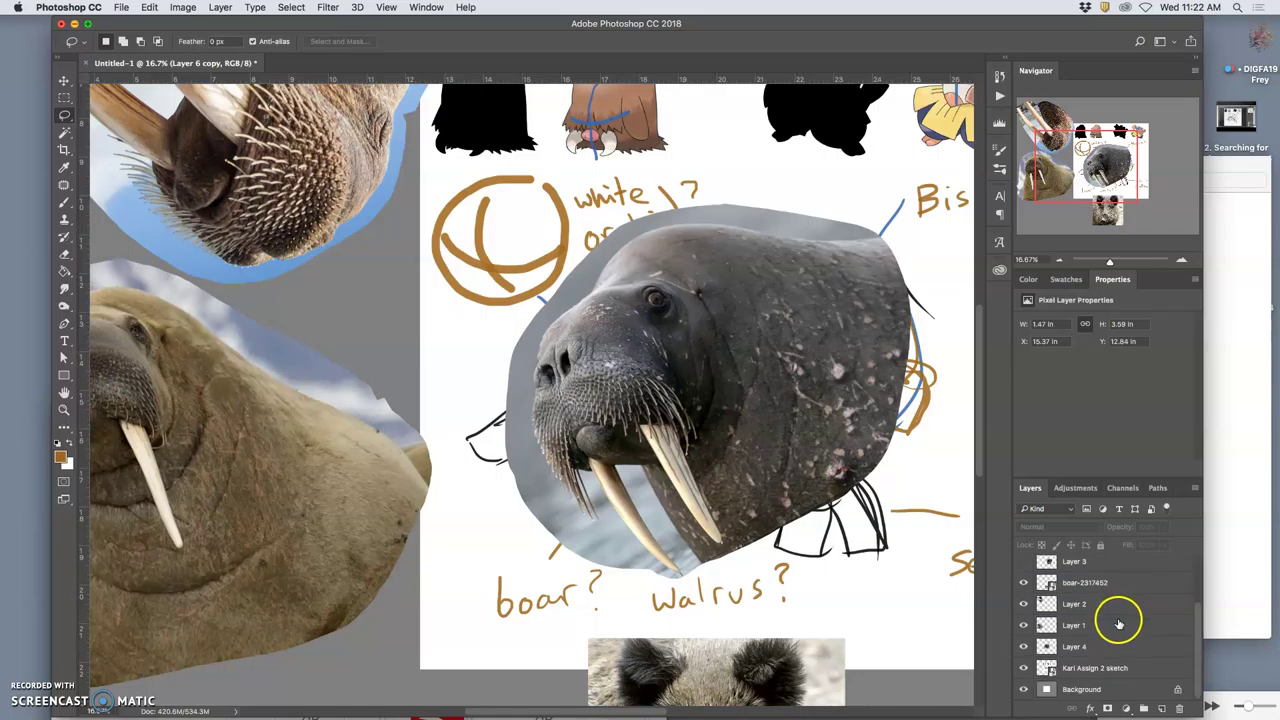
- Move Layer 4, the large grey walrus, up the layer stack to sit directly beneath Layer 5
left_click(1022, 647)
left_click(1022, 647)
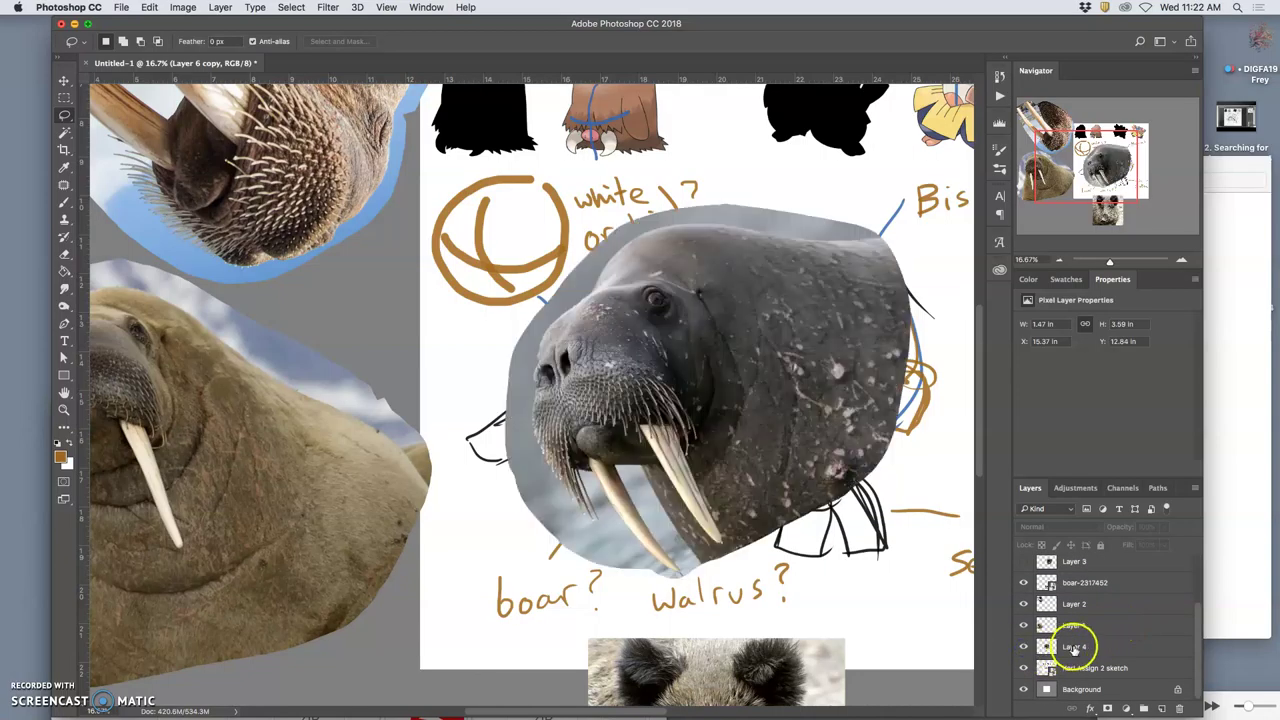
left_click(1072, 647)
key("super+bracketright")
key("super+bracketright")
key("super+bracketright")
key("super+bracketright")
key("super+bracketright")
key("super+bracketright")
key("super+bracketright")
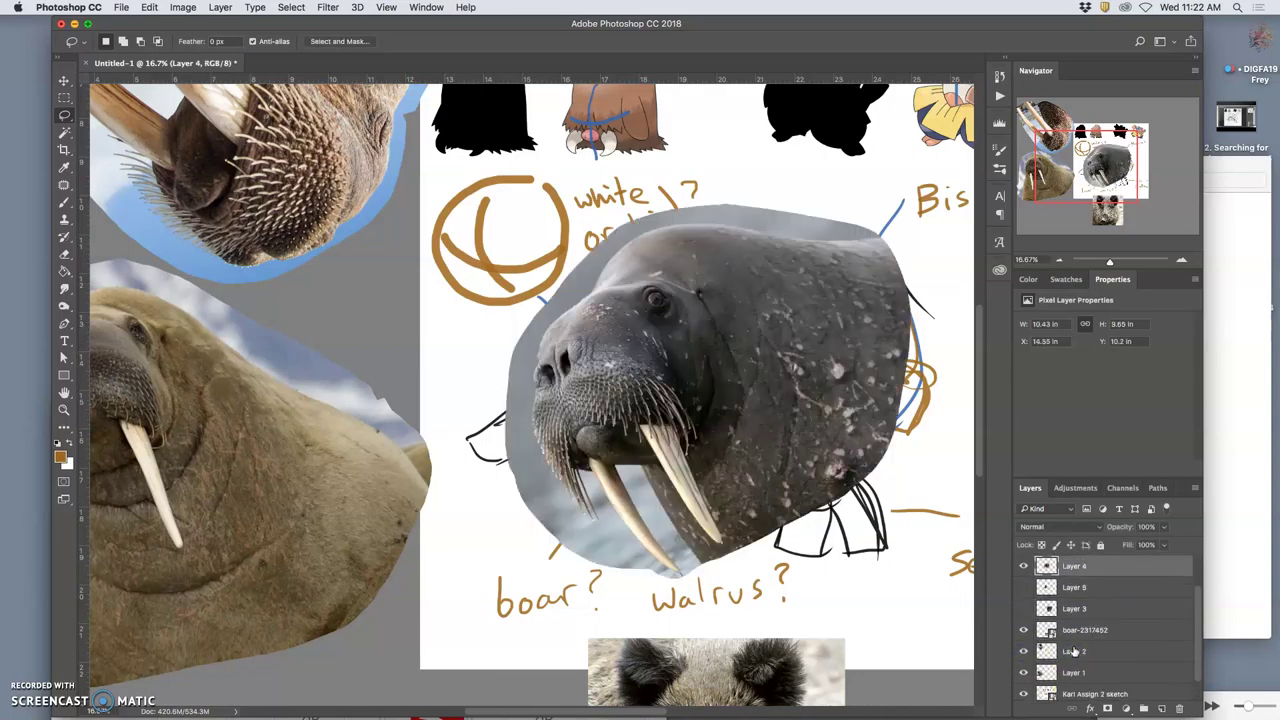
key("super+bracketleft")
key("super+bracketleft")
key("super+bracketleft")
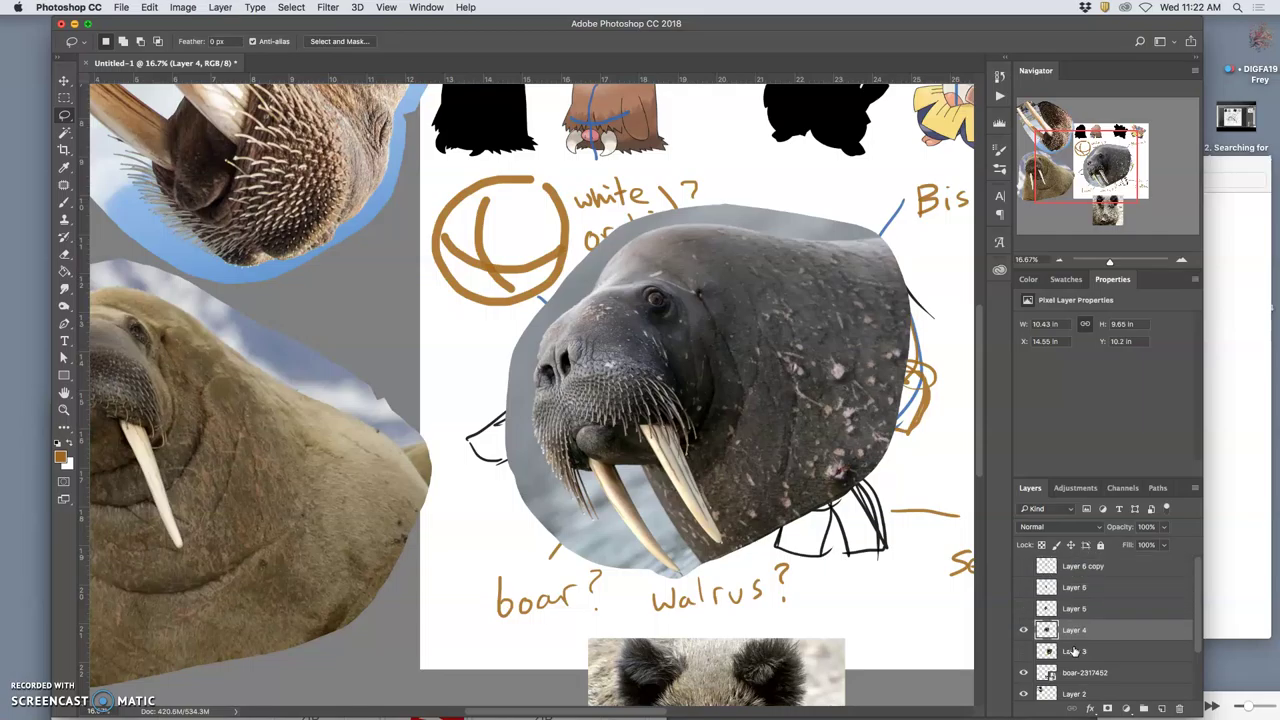
- Make the boar head on Layer 5 and the eye pieces on Layer 6 and Layer 6 copy visible
left_click(1023, 609)
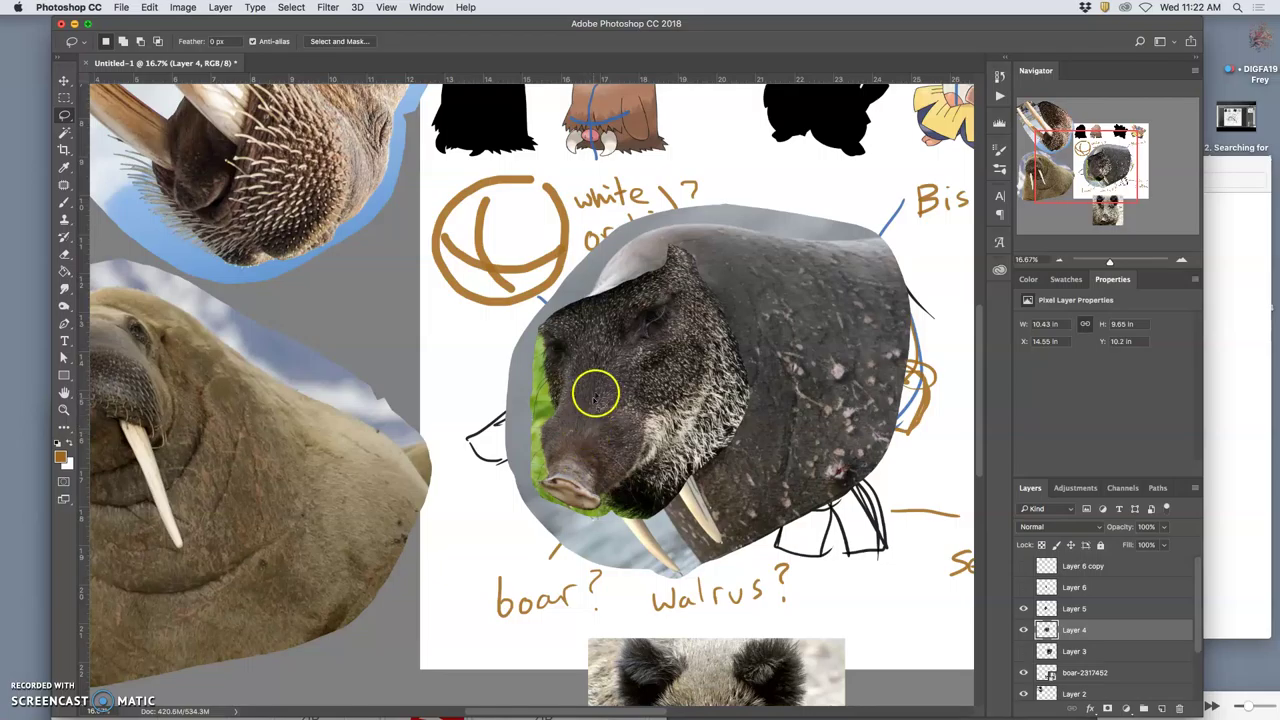
left_click(1023, 589)
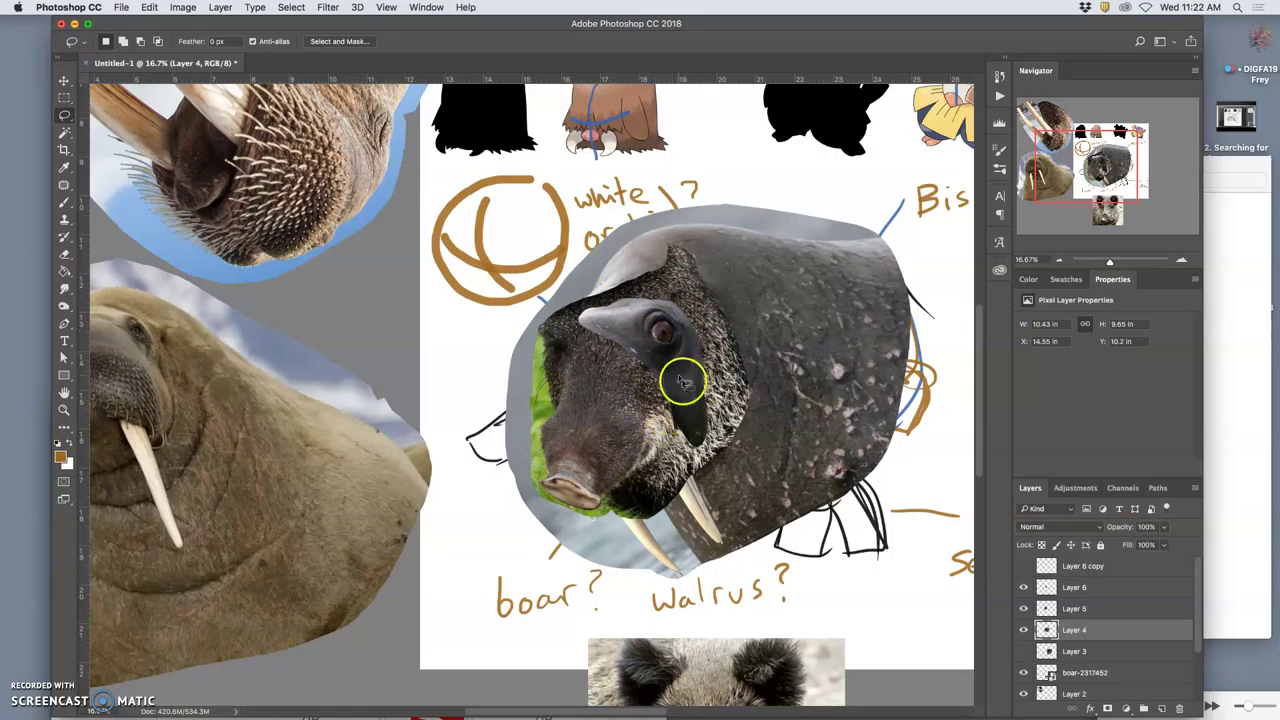
left_click(1024, 587)
left_click(1024, 567)
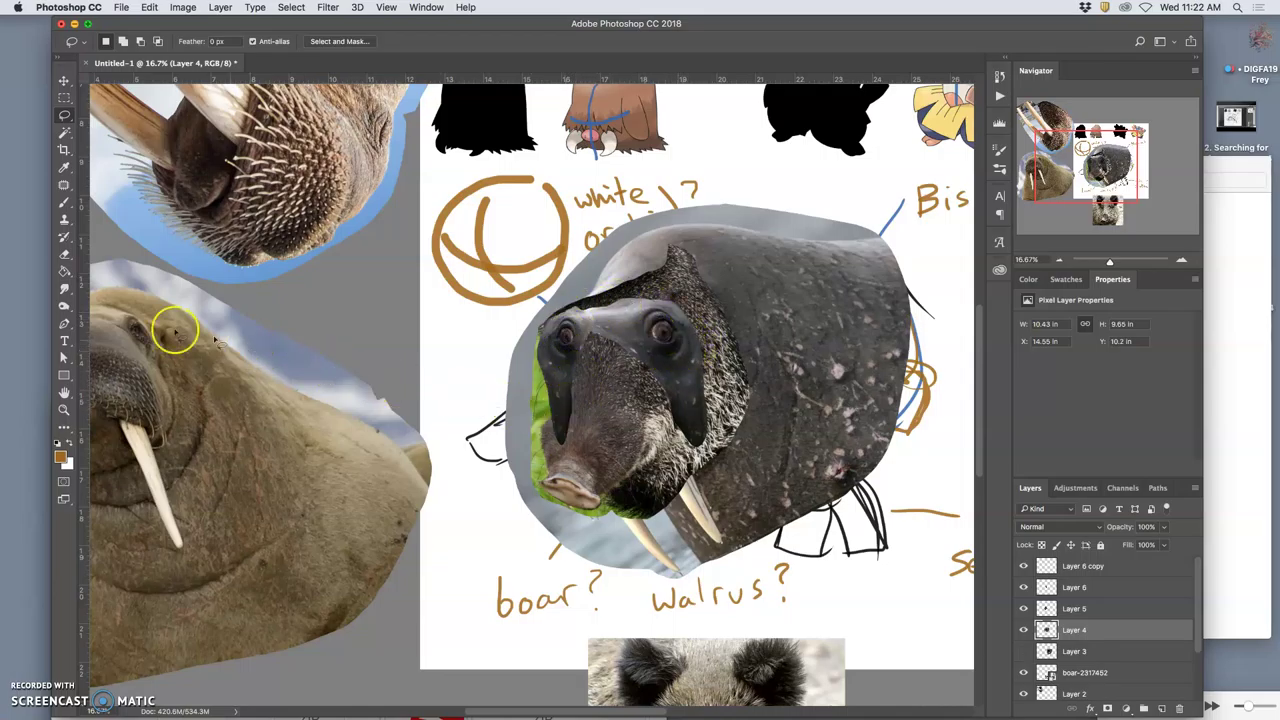
- Set up the Eraser with the Soft Round Pressure Size brush at 12% hardness for close work on the face
left_click(64, 255)
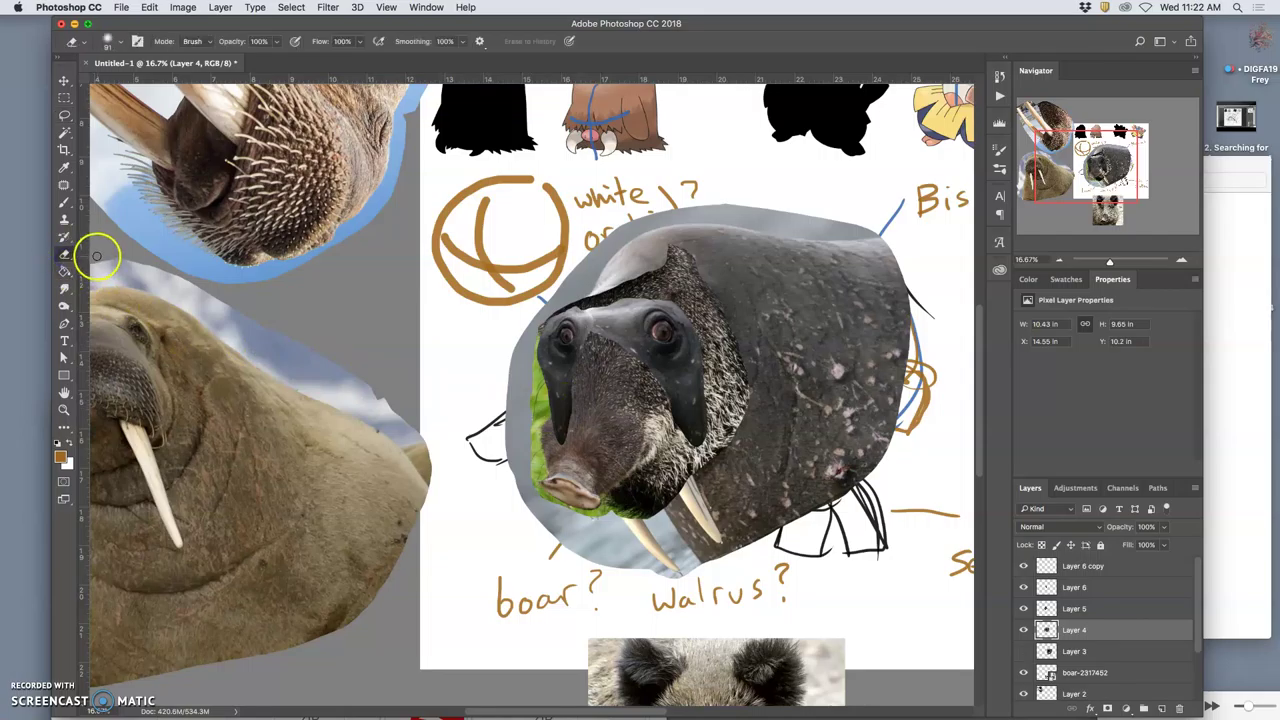
key("super+plus")
key("super+plus")
key("super+plus")
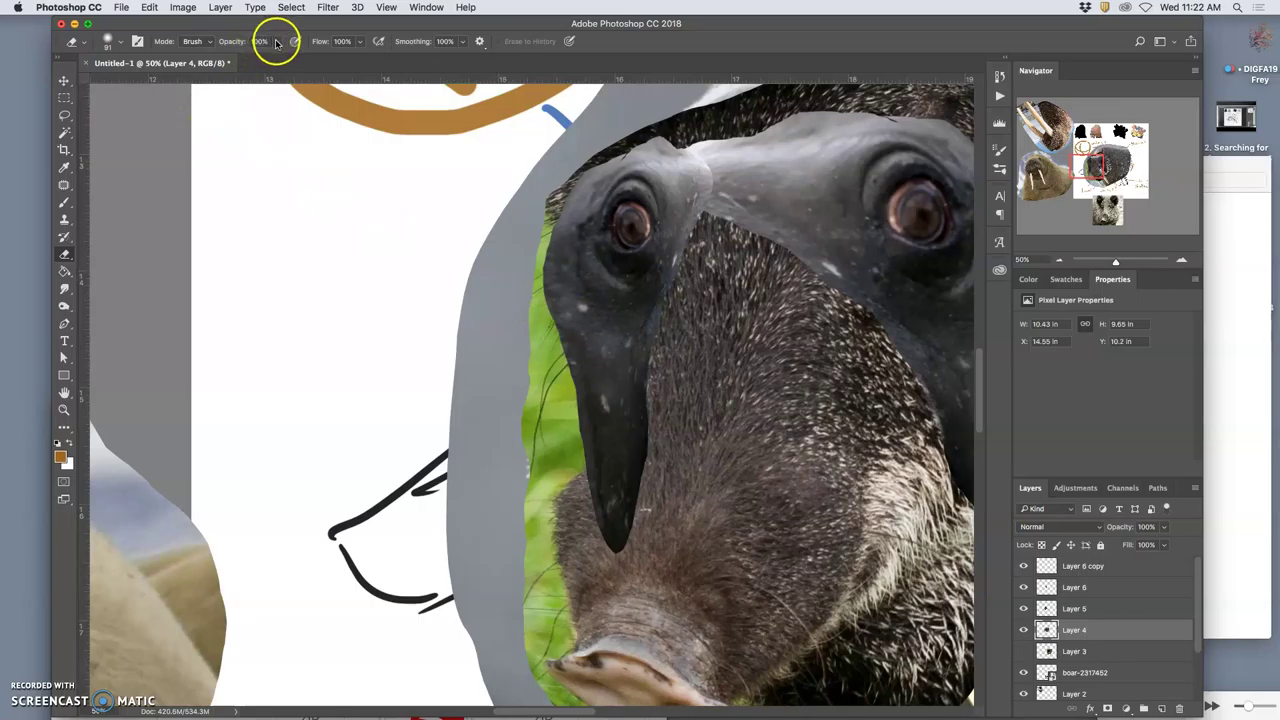
left_click(112, 40)
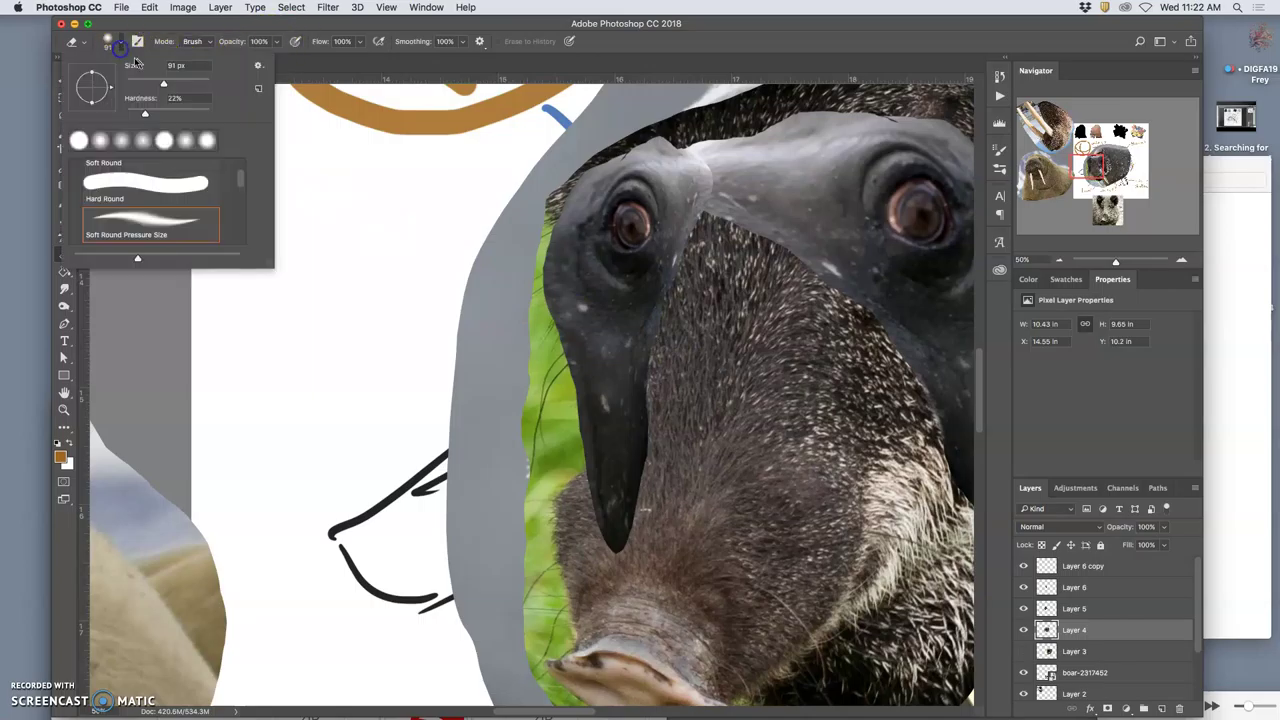
left_click_drag(142, 112, 132, 113)
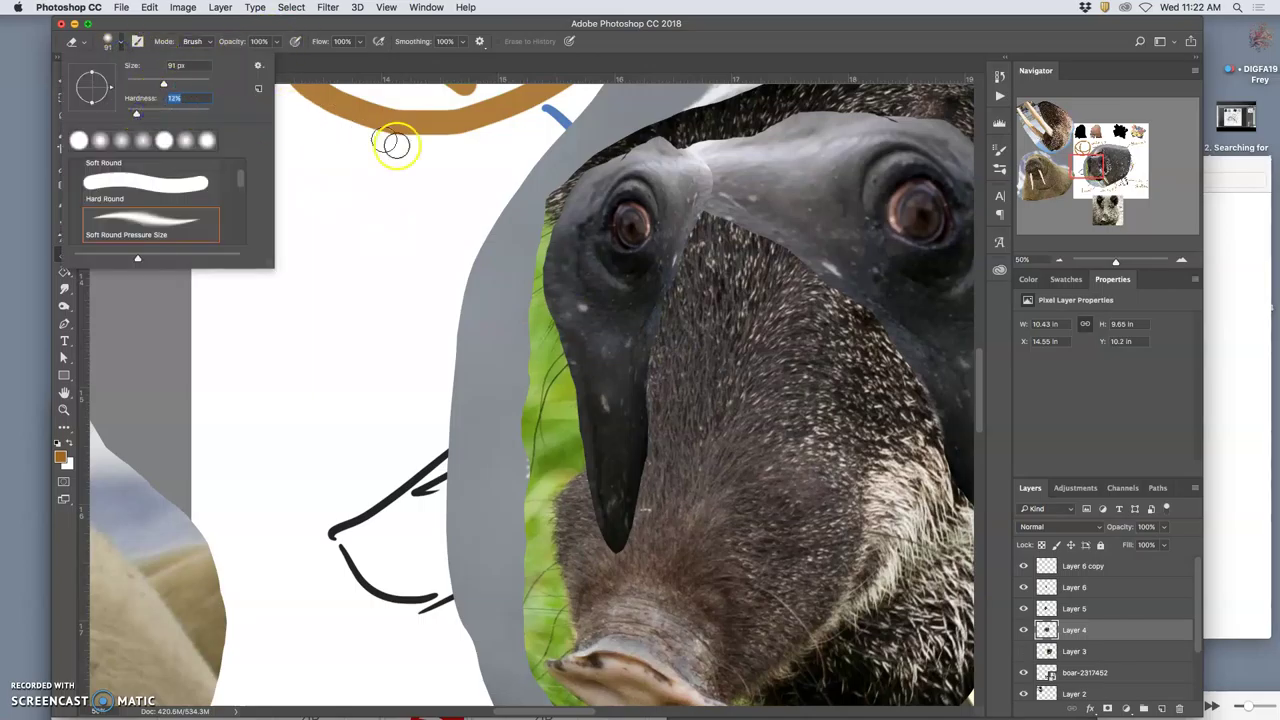
left_click(676, 289)
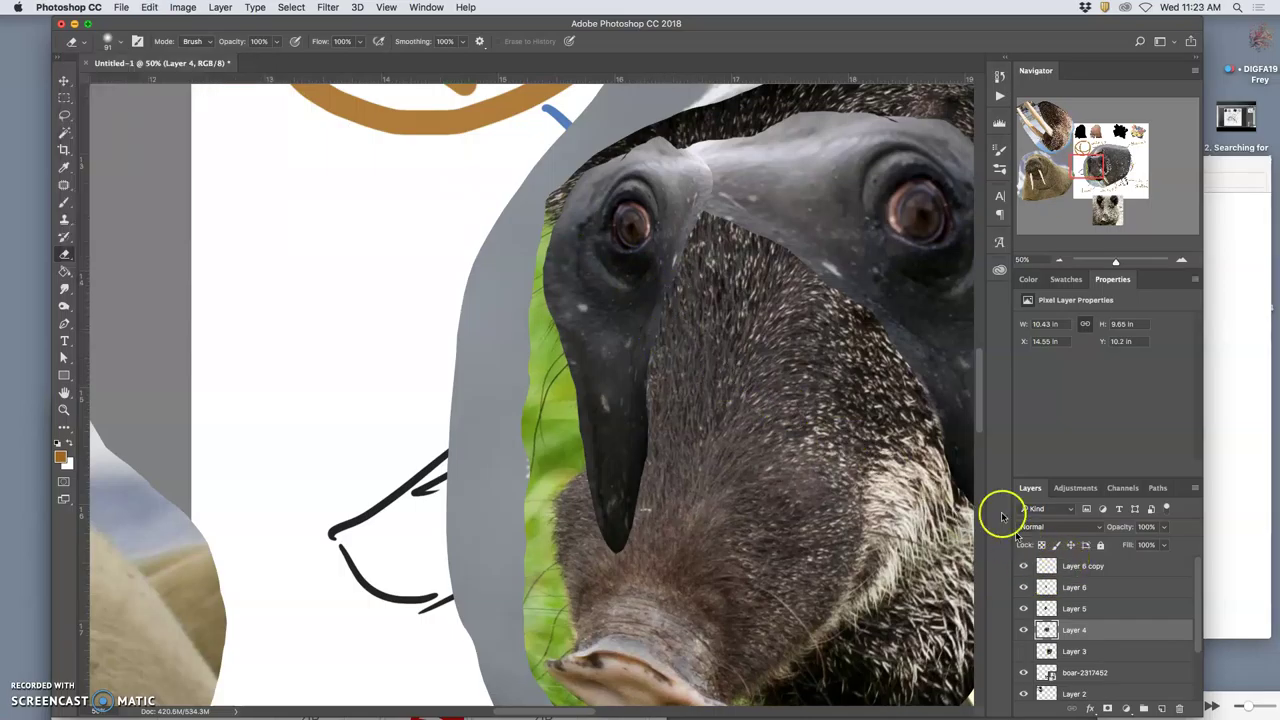
- Review the edit history and make Layer 6 copy, the smaller eye piece, the active layer
left_click(1000, 76)
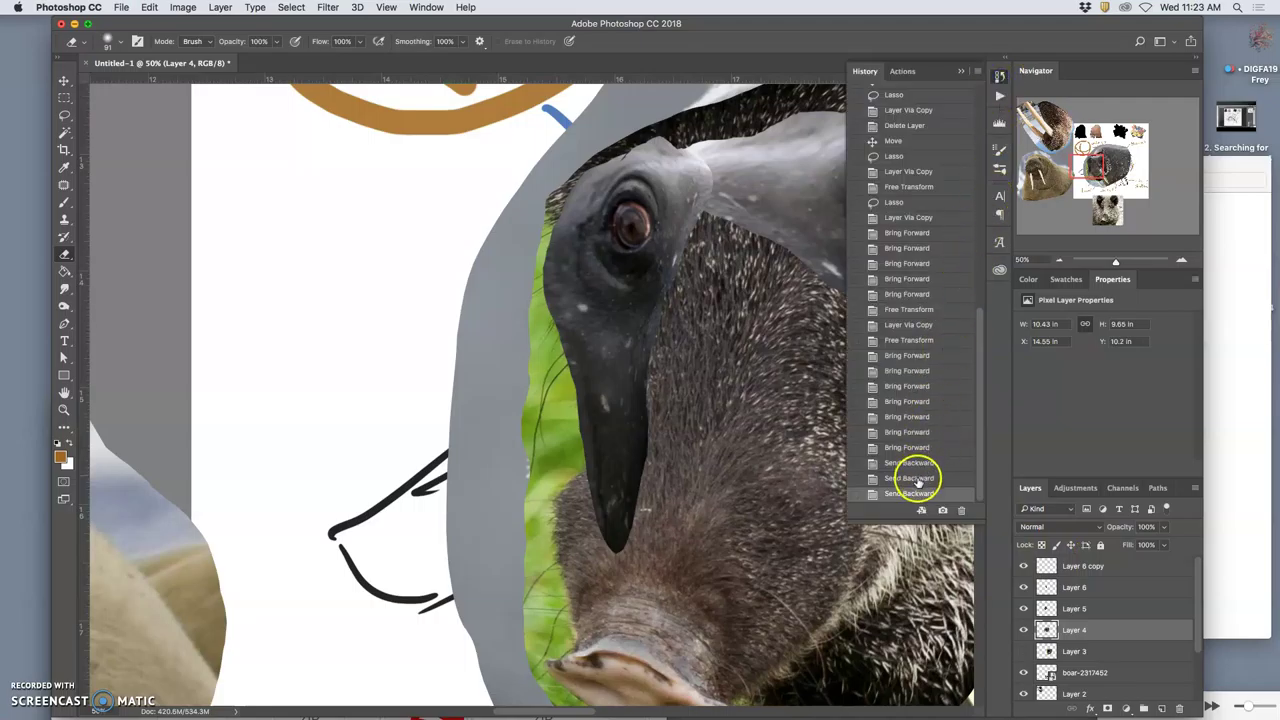
left_click(1088, 566)
left_click(1024, 566)
left_click(1024, 566)
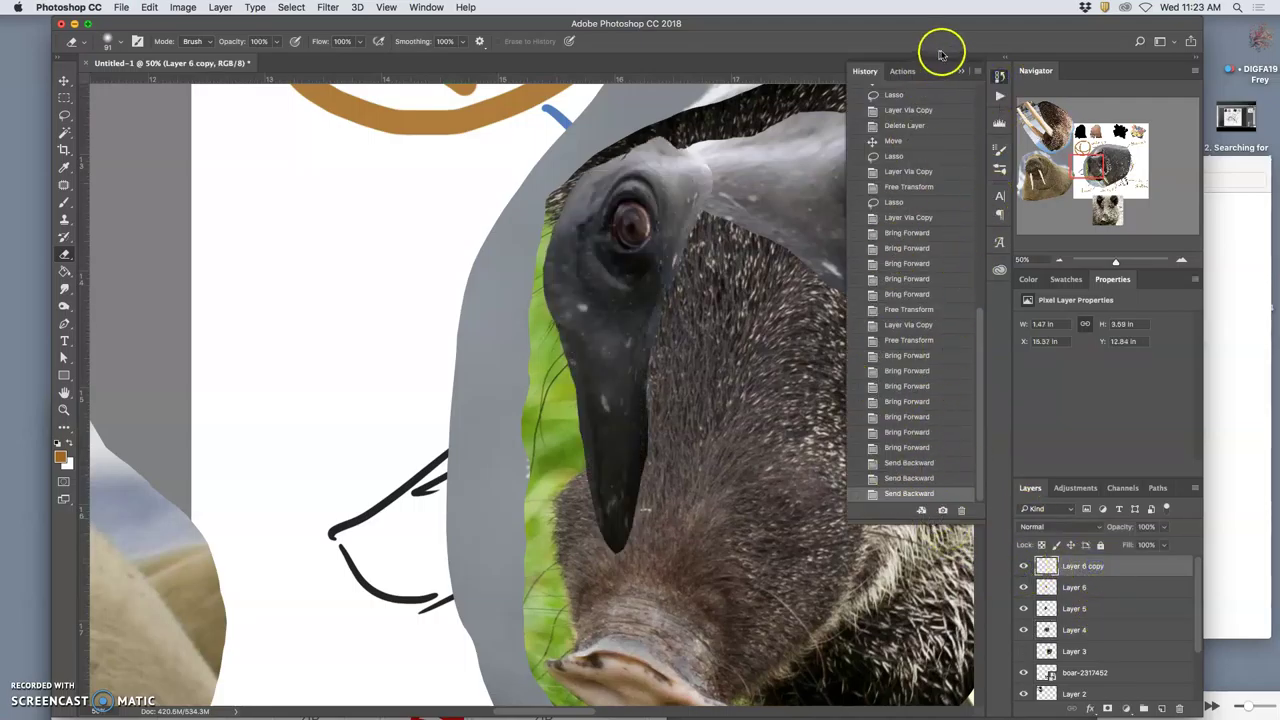
left_click(960, 70)
- Erase the hard edges around the smaller eye patch on Layer 6 copy, trimming its lower tip and outer rim into the boar fur
left_click(667, 313)
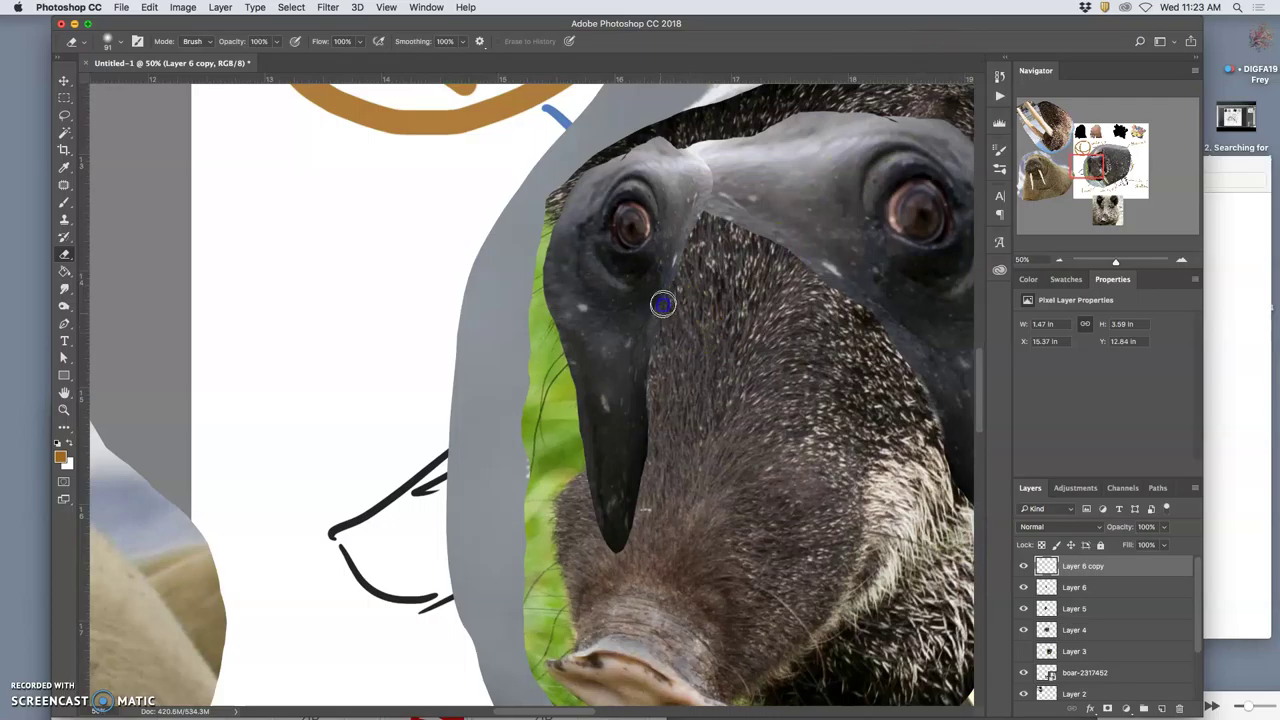
left_click_drag(651, 350, 675, 272)
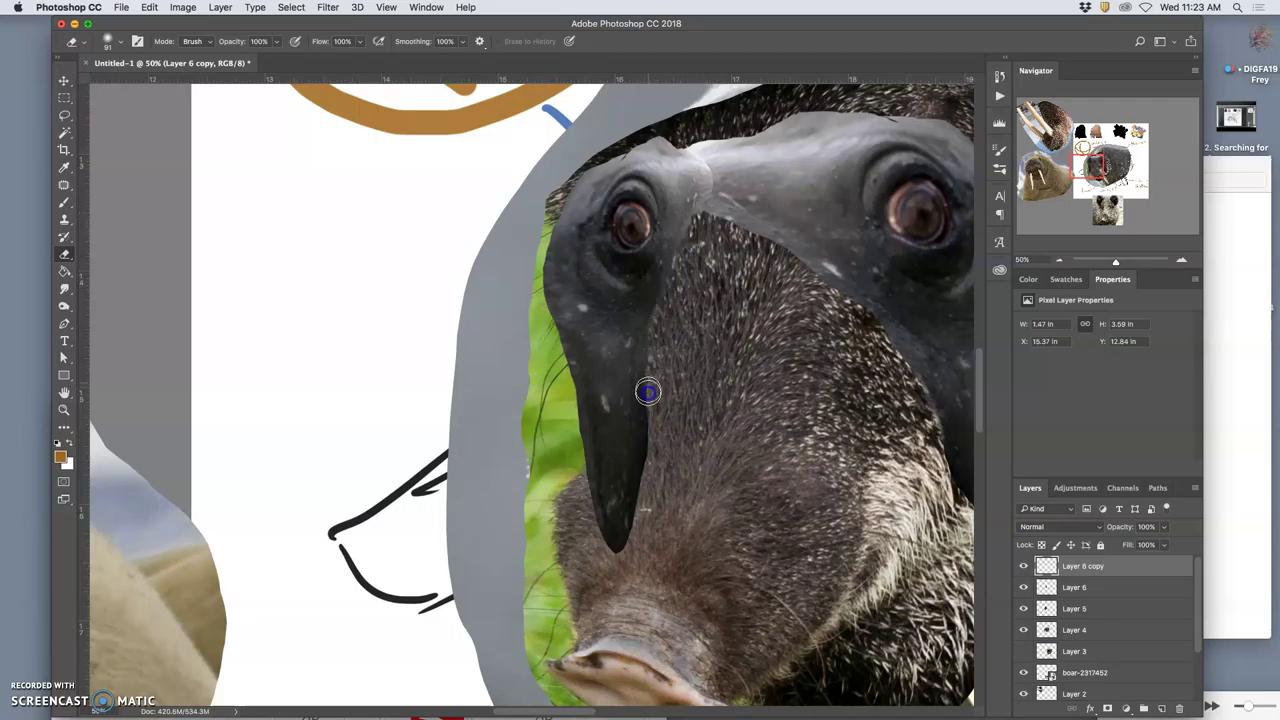
mouse_move(634, 484)
left_mouse_down()
mouse_move(601, 573)
mouse_move(630, 556)
mouse_move(618, 553)
mouse_move(629, 488)
mouse_move(618, 495)
mouse_move(641, 482)
mouse_move(624, 480)
mouse_move(599, 550)
mouse_move(597, 529)
mouse_move(610, 538)
mouse_move(594, 510)
mouse_move(657, 358)
mouse_move(636, 472)
mouse_move(637, 451)
mouse_move(597, 507)
mouse_move(581, 483)
mouse_move(586, 501)
mouse_move(608, 503)
mouse_move(657, 338)
mouse_move(665, 360)
mouse_move(641, 354)
mouse_move(586, 497)
left_mouse_up()
mouse_move(580, 451)
left_mouse_down()
mouse_move(583, 462)
mouse_move(571, 399)
left_mouse_up()
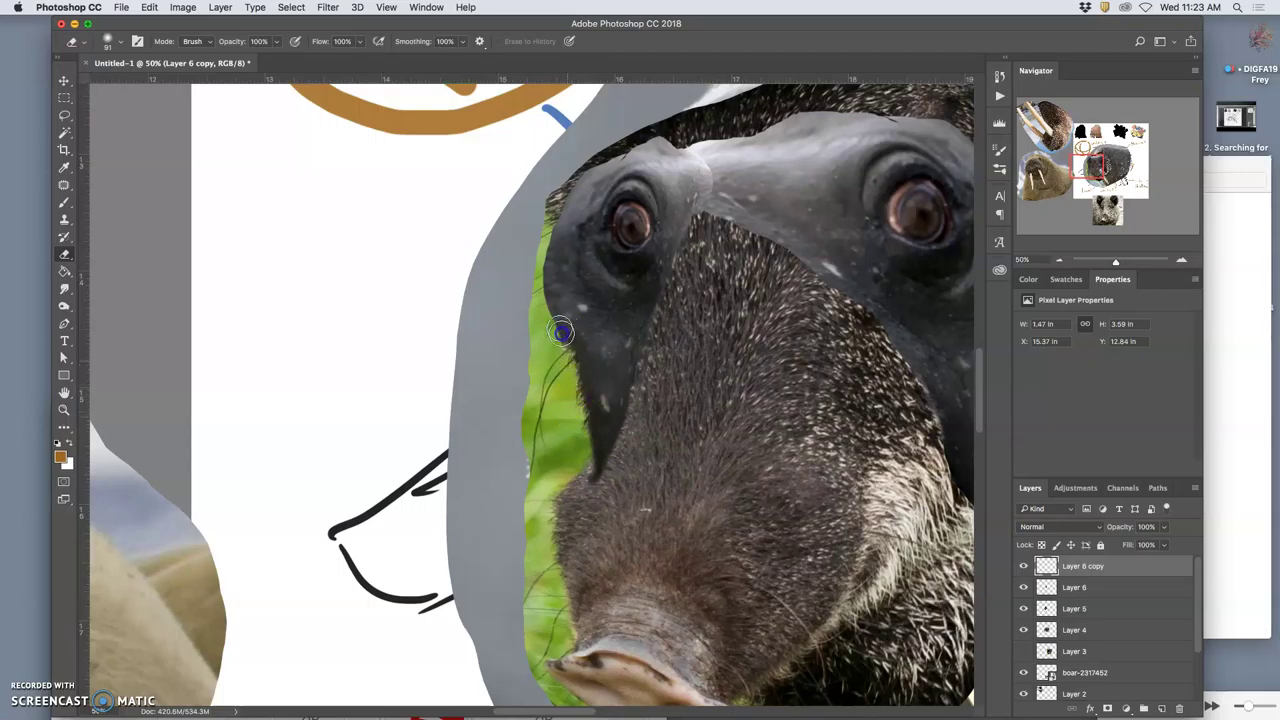
mouse_move(591, 436)
left_mouse_down()
mouse_move(580, 491)
mouse_move(634, 434)
mouse_move(614, 457)
mouse_move(671, 331)
mouse_move(728, 485)
left_mouse_up()
left_click_drag(571, 300, 578, 293)
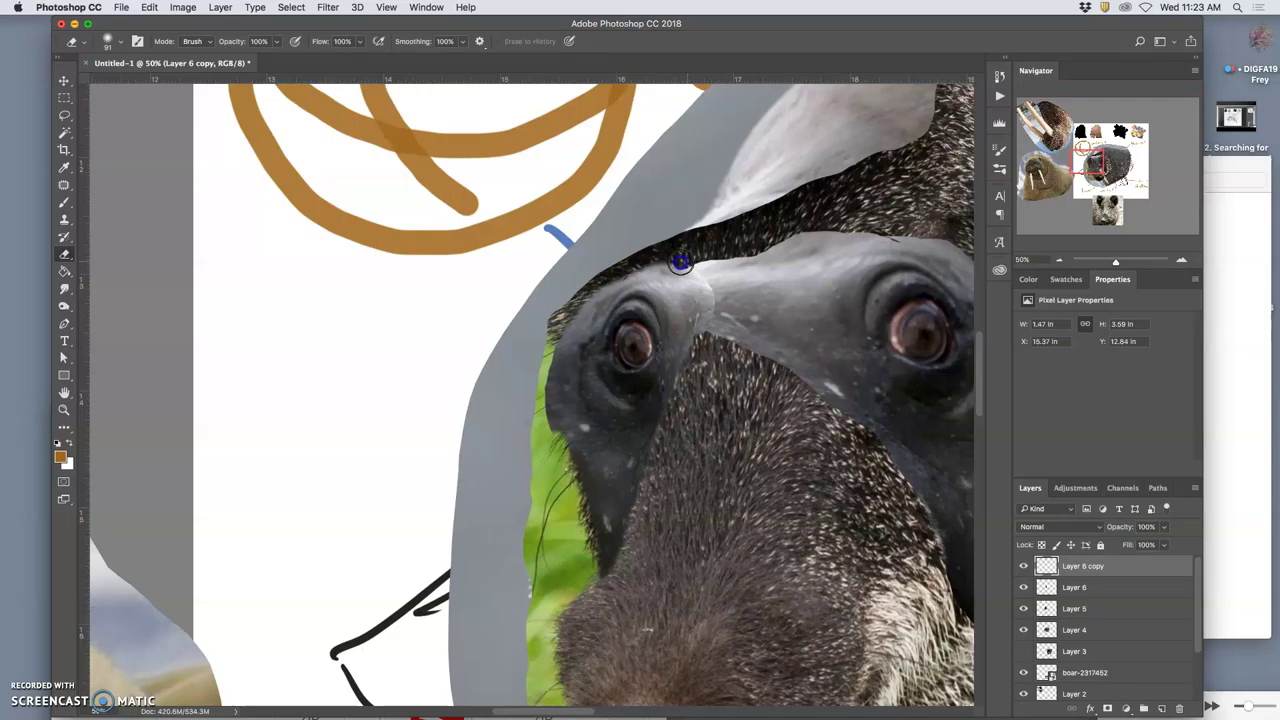
mouse_move(616, 264)
left_mouse_down()
mouse_move(556, 327)
mouse_move(548, 388)
mouse_move(562, 343)
mouse_move(567, 449)
mouse_move(542, 411)
mouse_move(555, 425)
mouse_move(552, 358)
left_mouse_up()
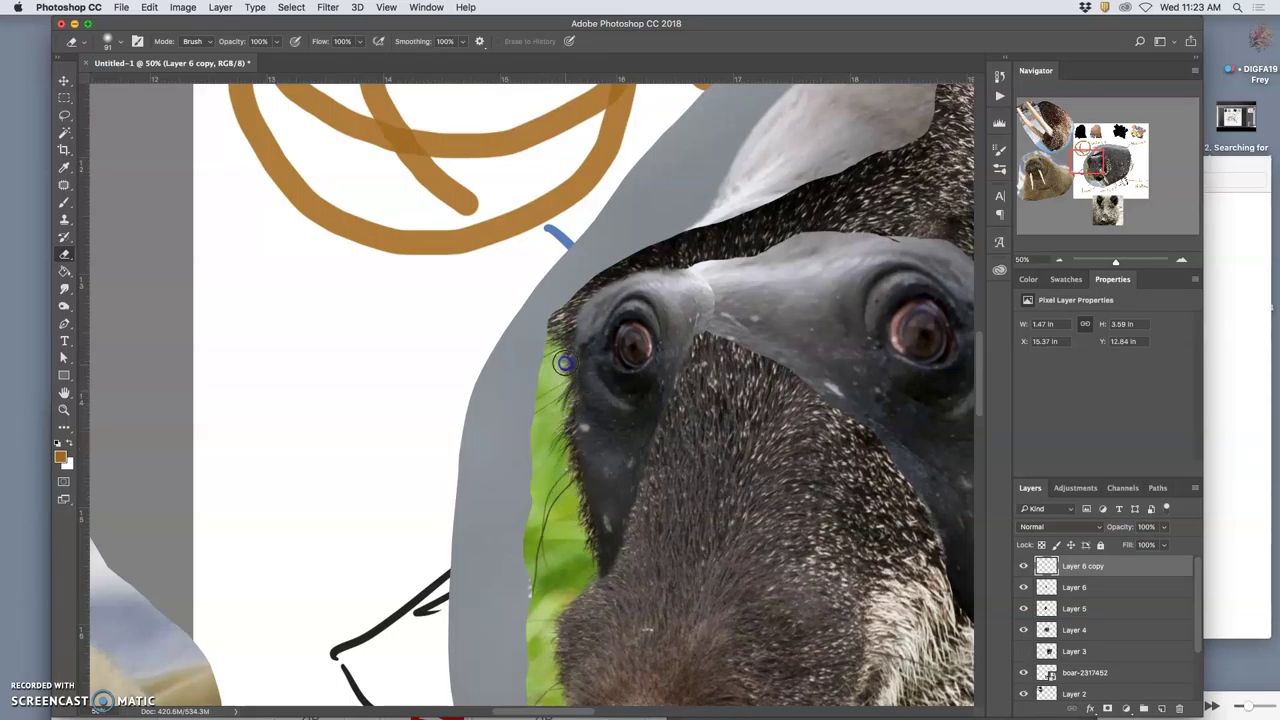
- Erase the seam on Layer 6 copy where the smaller eye piece meets the larger one at the brow
left_click_drag(814, 406, 565, 330)
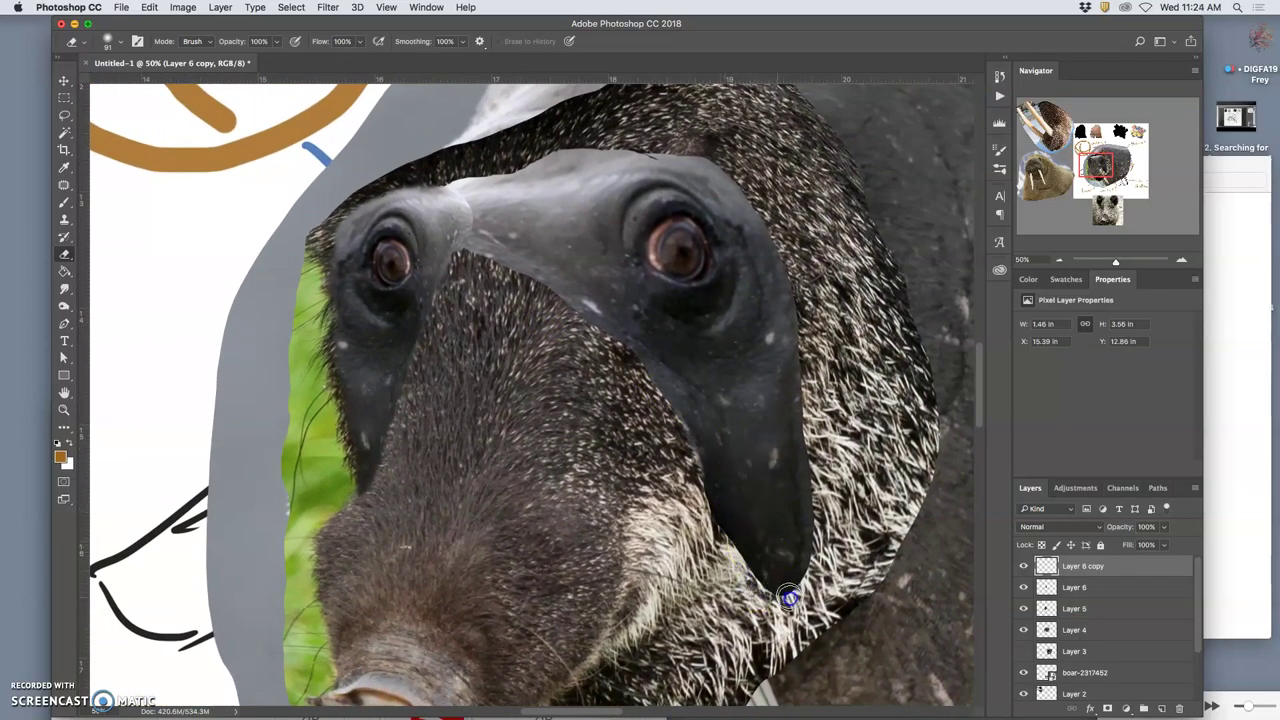
scroll(540, 417, "up", 5)
scroll(540, 417, "left", 2)
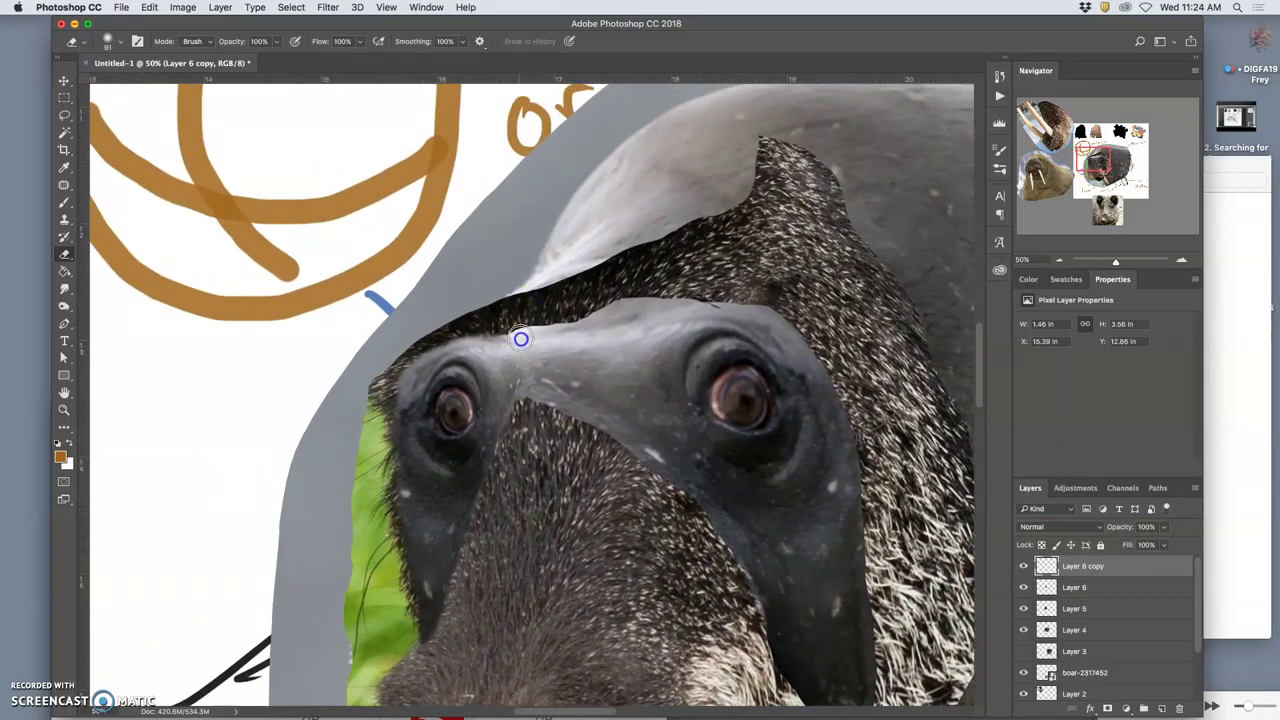
mouse_move(532, 371)
left_mouse_down()
mouse_move(605, 411)
mouse_move(550, 399)
mouse_move(539, 365)
mouse_move(508, 339)
mouse_move(636, 316)
mouse_move(707, 322)
left_mouse_up()
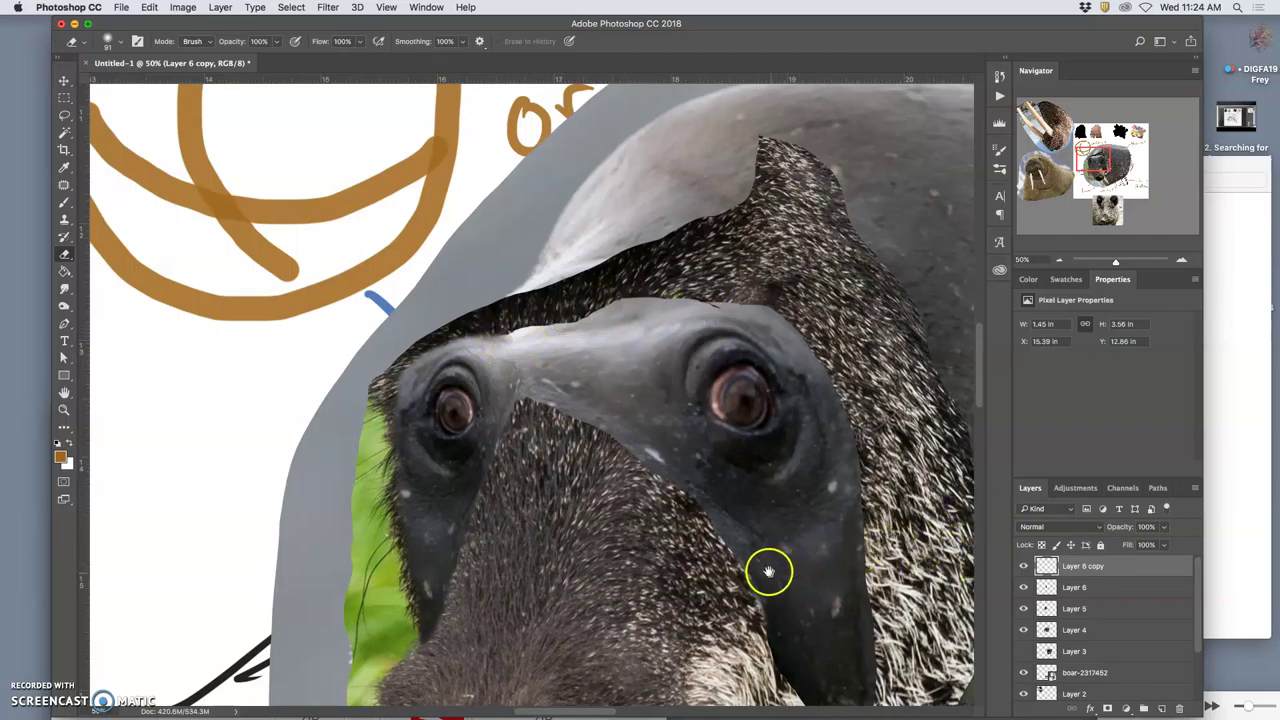
scroll(766, 571, "down", 5)
key("super+minus")
key("super+minus")
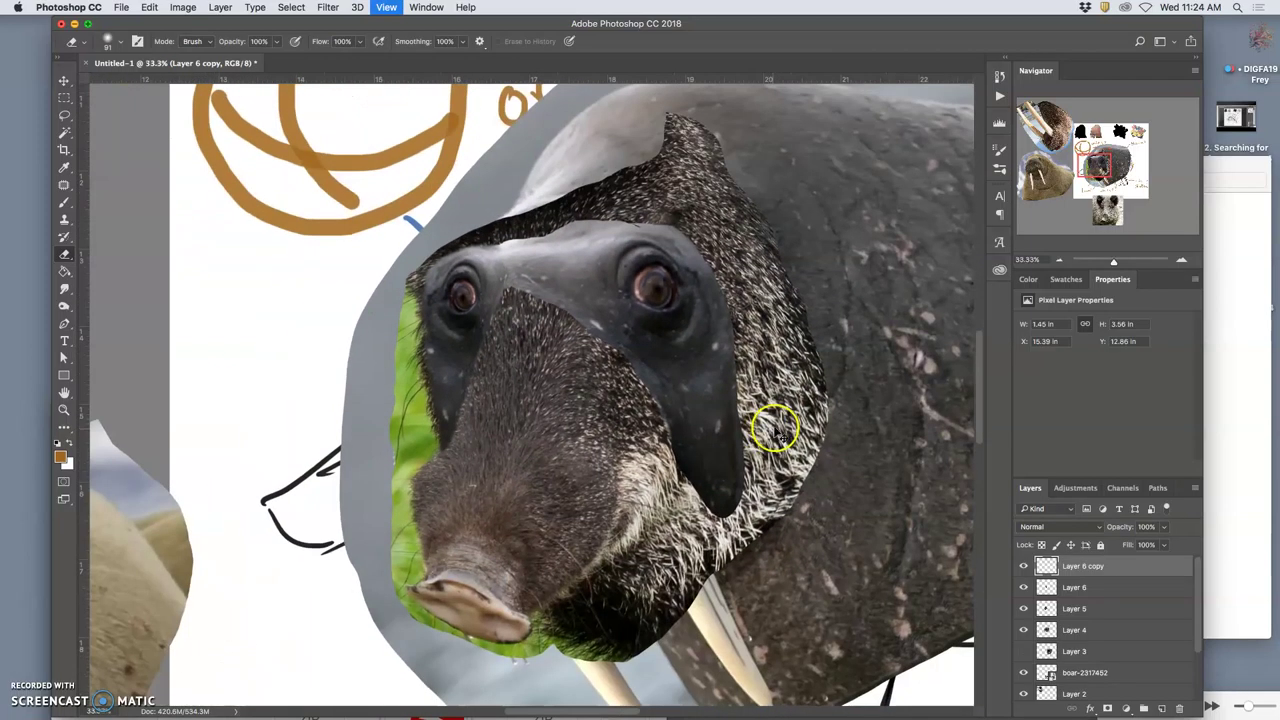
- Identify the two eye pieces by toggling their visibility, and merge Layer 6 and Layer 6 copy into one layer
left_click(1023, 566)
left_click(1023, 587)
left_click(1023, 587)
left_click(1023, 566)
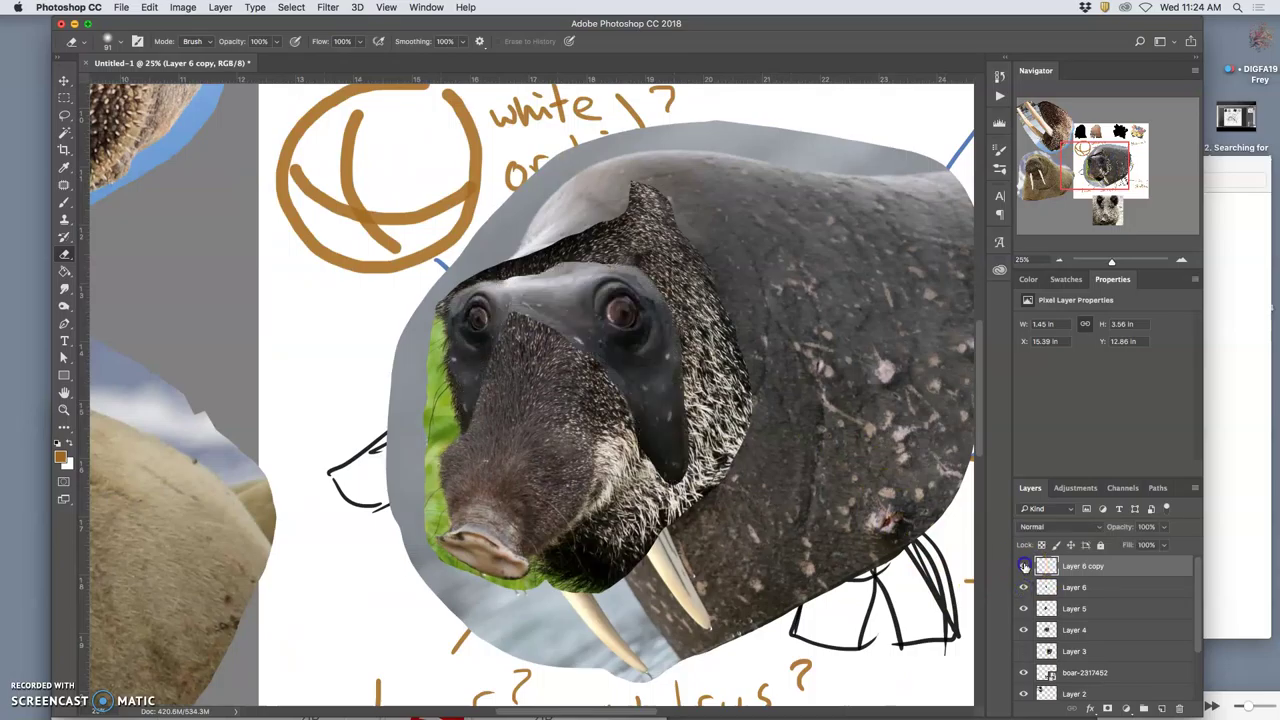
left_click(1102, 587, "shift")
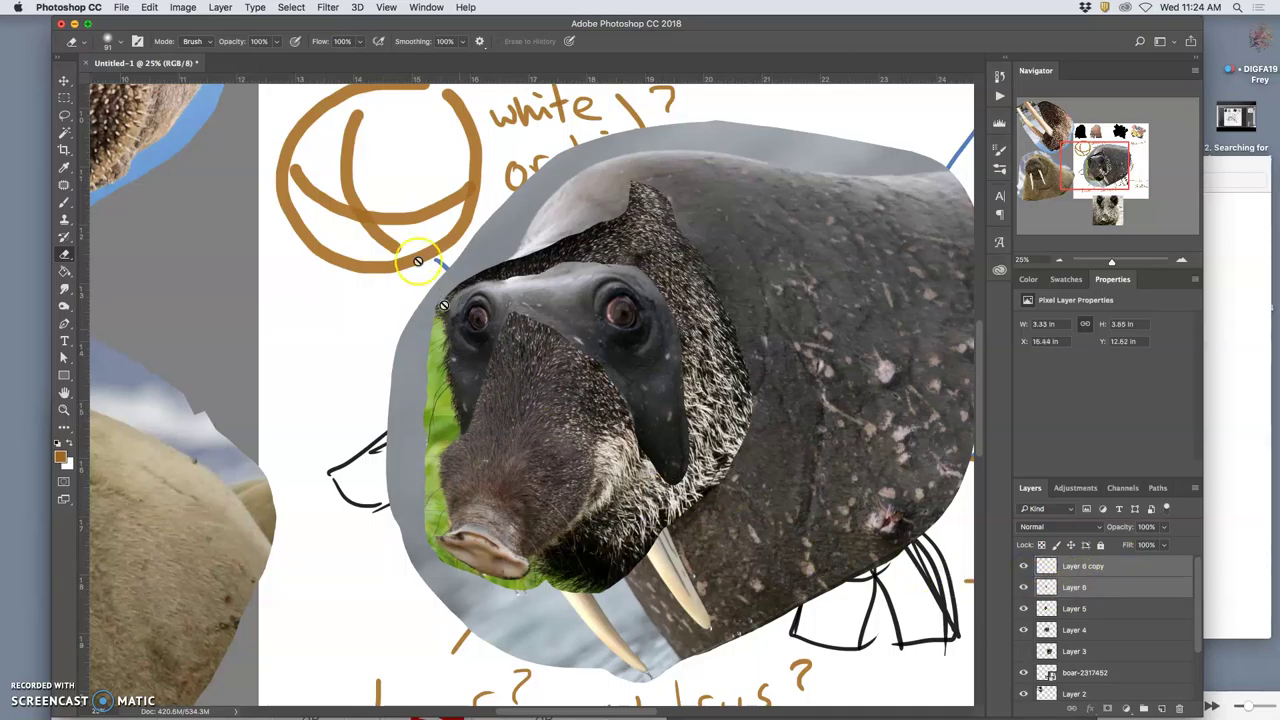
left_click(221, 8)
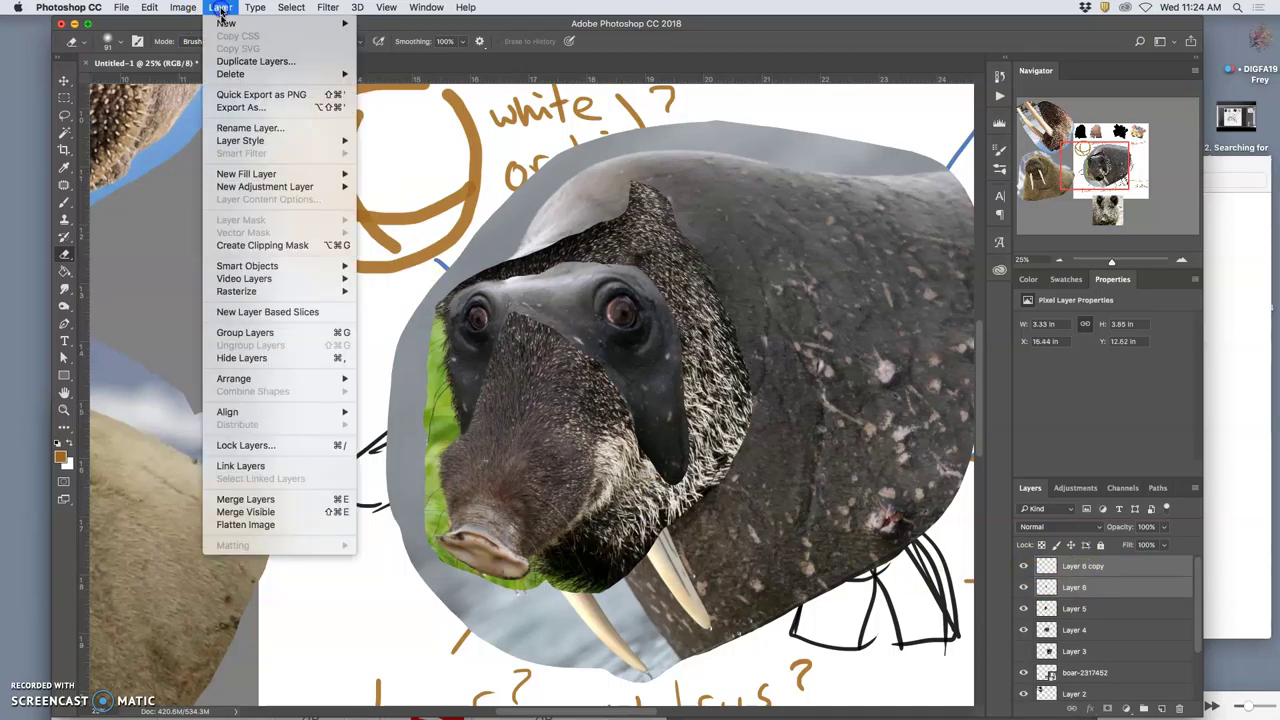
left_click(316, 498)
left_click(1022, 567)
left_click(1022, 567)
left_click(1022, 567)
left_click(1022, 567)
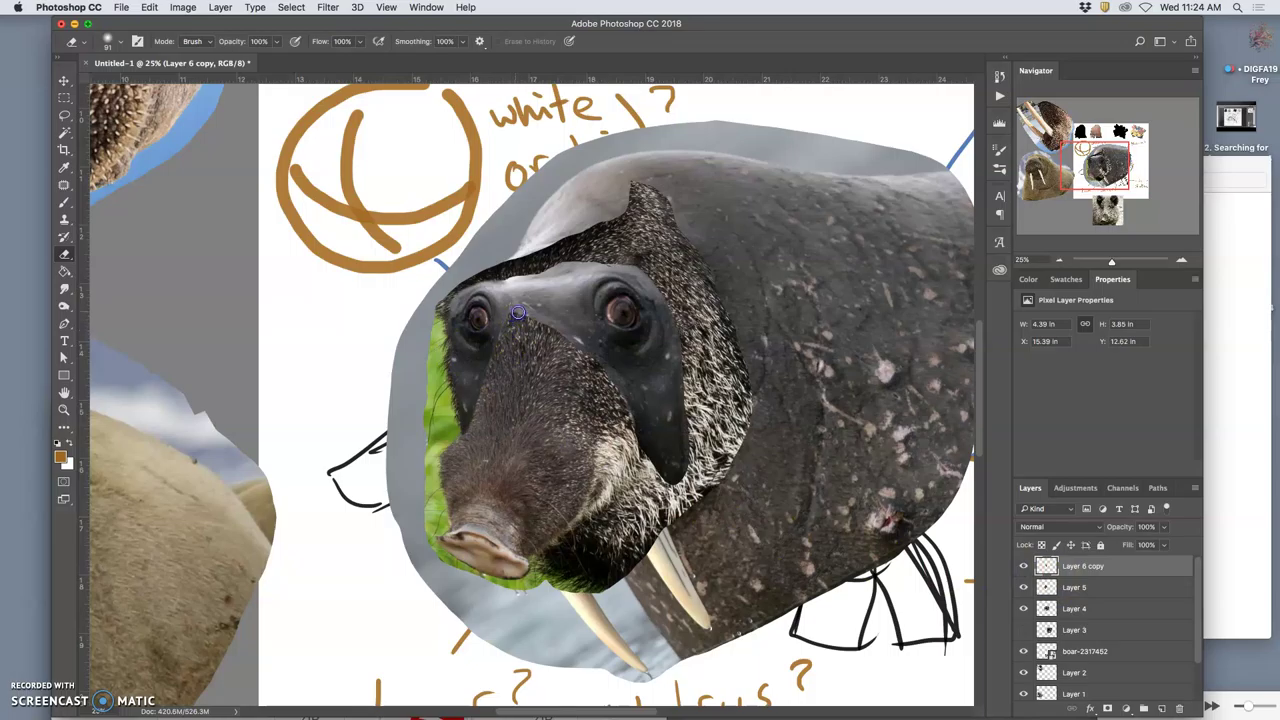
- Erase the inner edge and lower tip of the larger eye patch on the merged layer
left_click(578, 360)
left_click(675, 478)
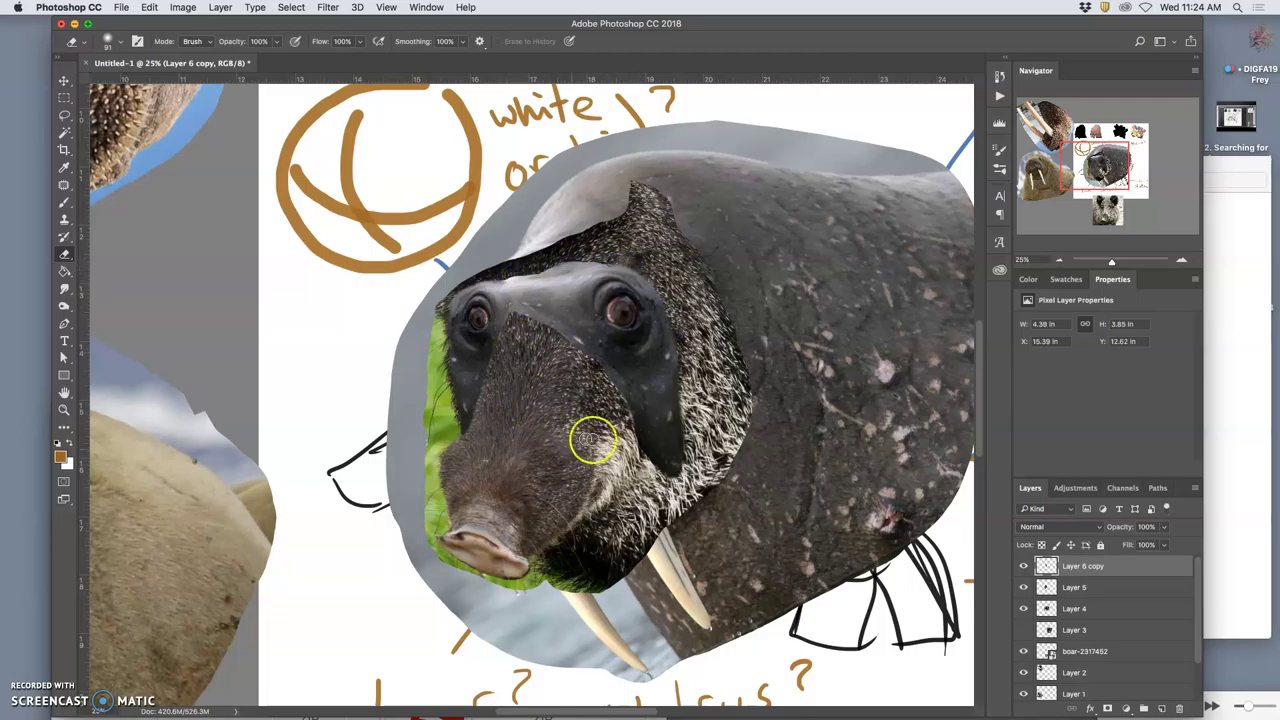
- Lighten the merged eye layer with Levels, using a black input of 7 and midtones of 1.43, and compare before and after
left_click(183, 7)
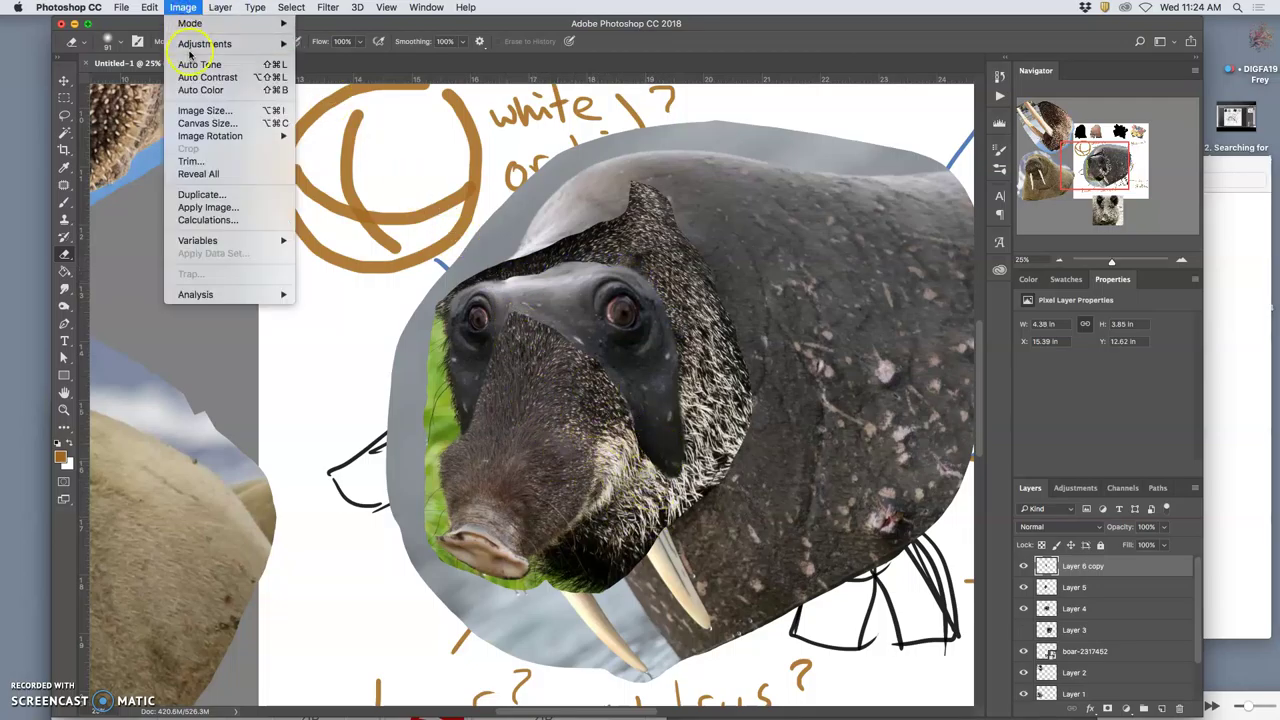
mouse_move(205, 44)
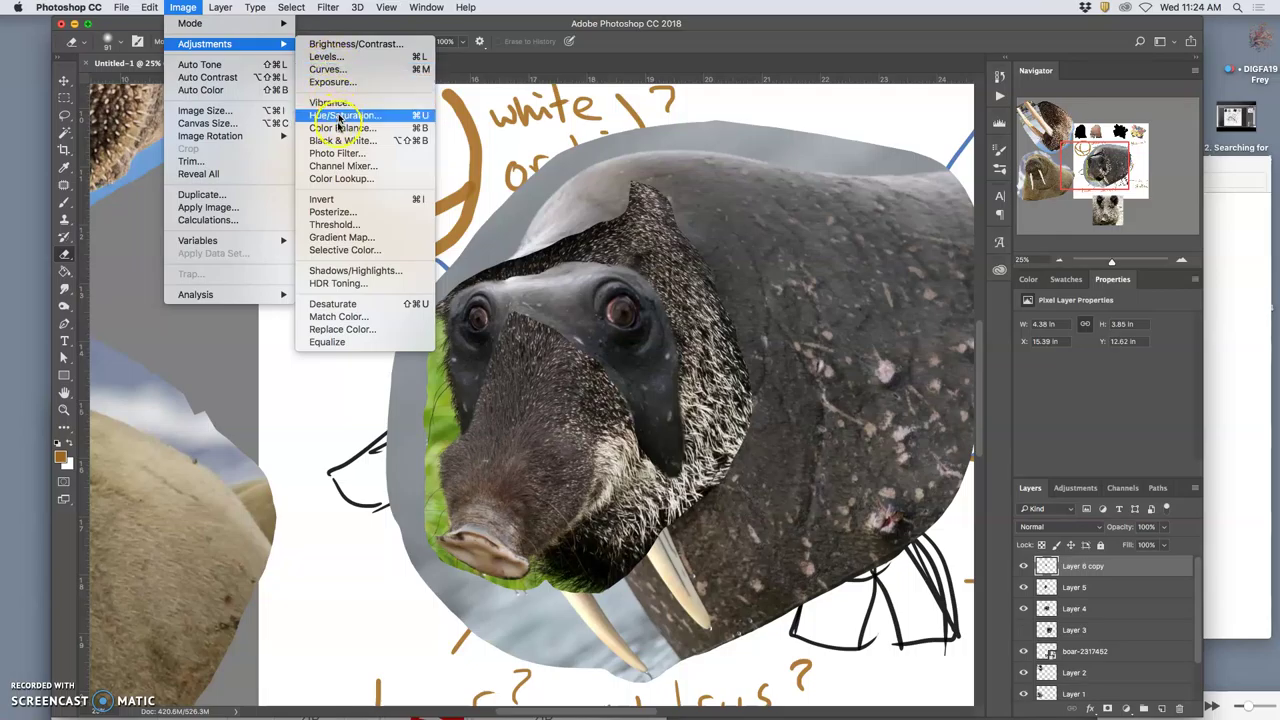
left_click(328, 57)
left_click_drag(987, 246, 897, 246)
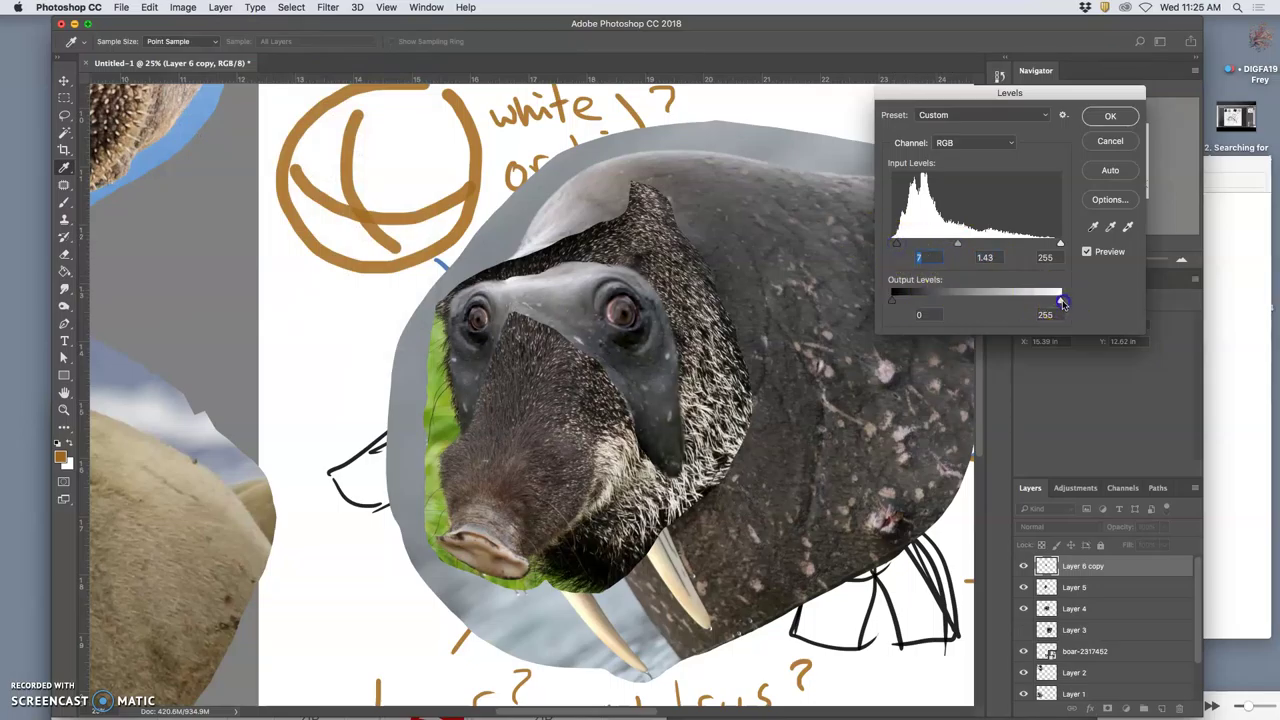
left_click(1110, 116)
key("e")
key("super+z")
key("super+z")
key("super+z")
key("super+z")
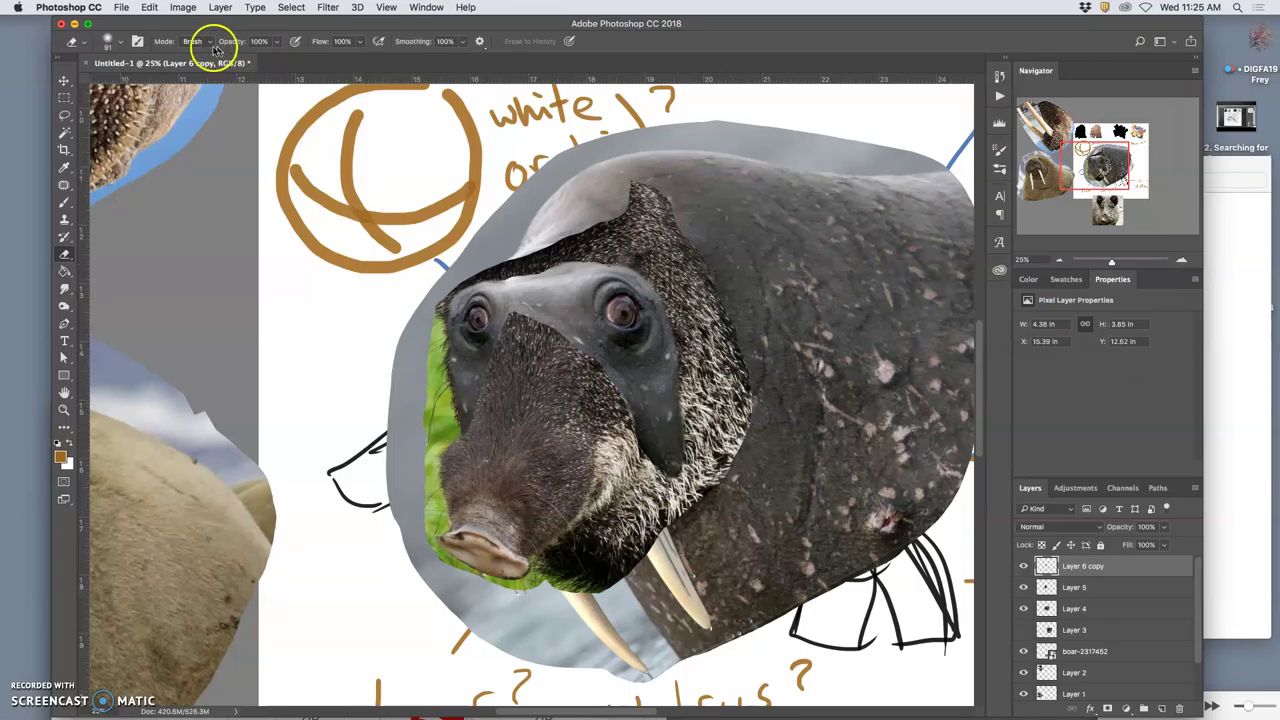
- Adjust the merged eye layer's midtones, highlights and shadows with Color Balance, raising red in the shadows to +13
left_click(183, 7)
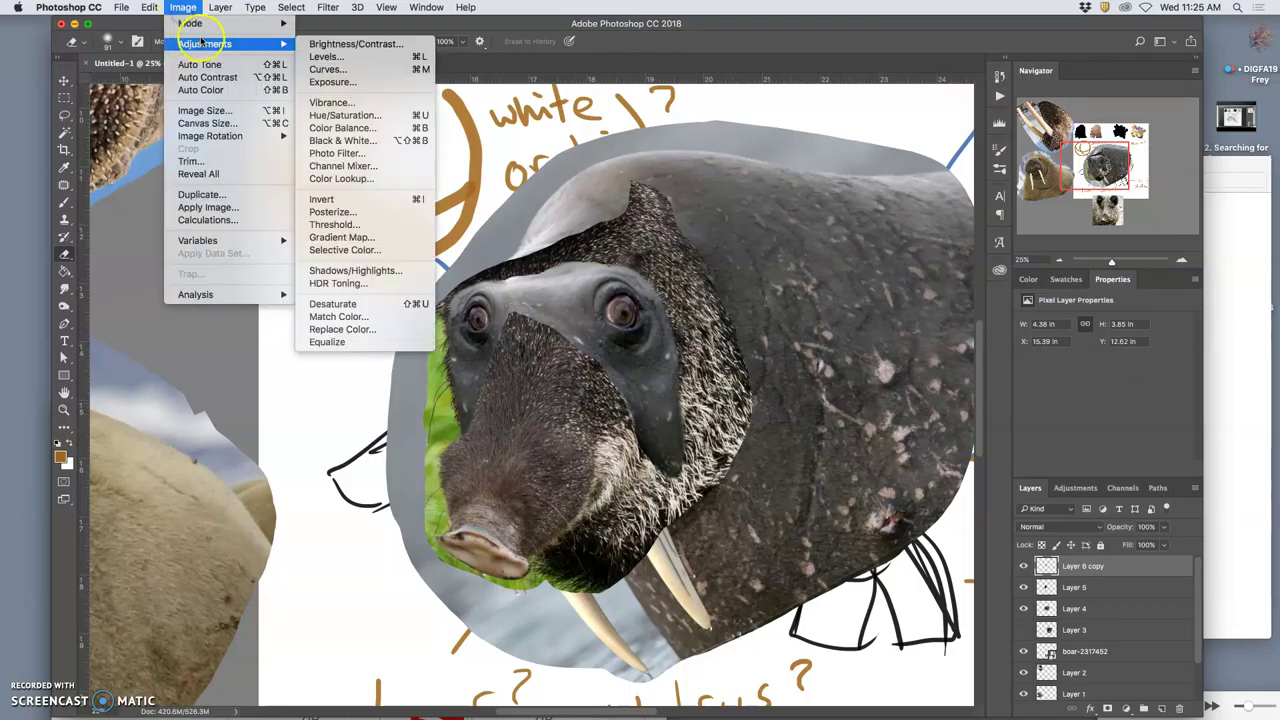
left_click(330, 128)
left_click_drag(960, 325, 980, 323)
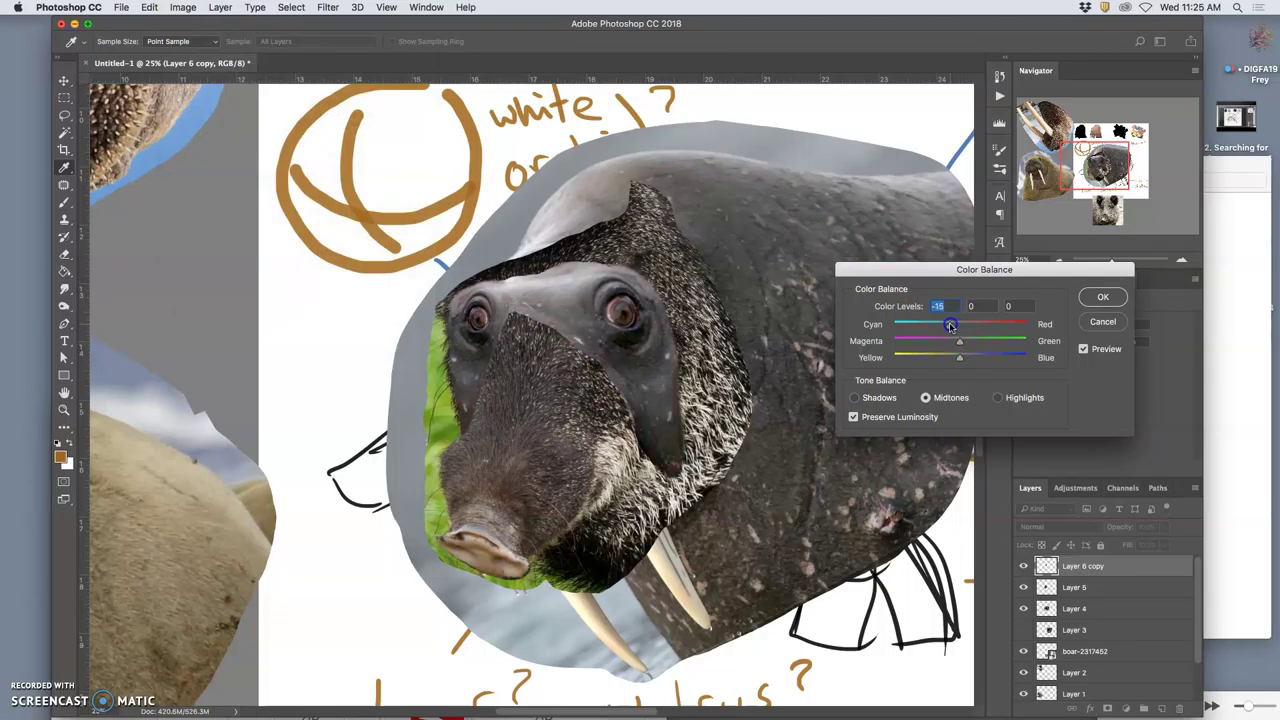
left_click_drag(959, 358, 958, 361)
left_click(995, 398)
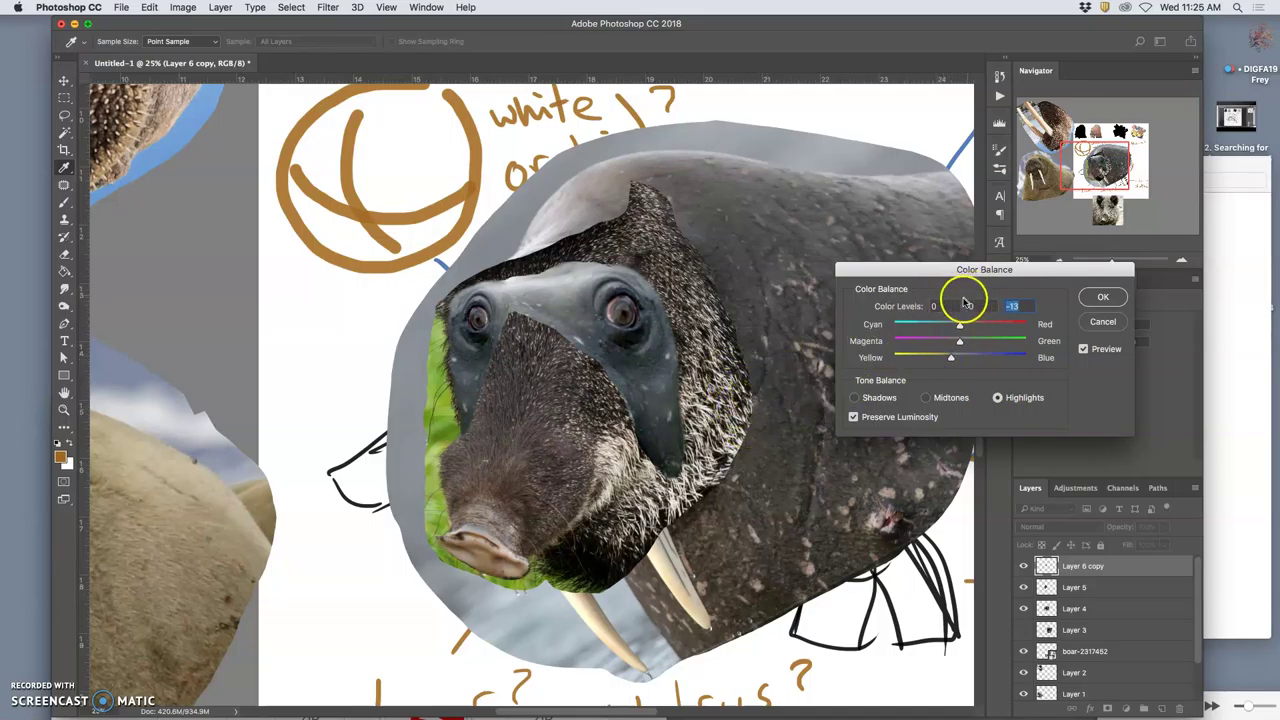
left_click_drag(960, 329, 948, 330)
left_click(853, 398)
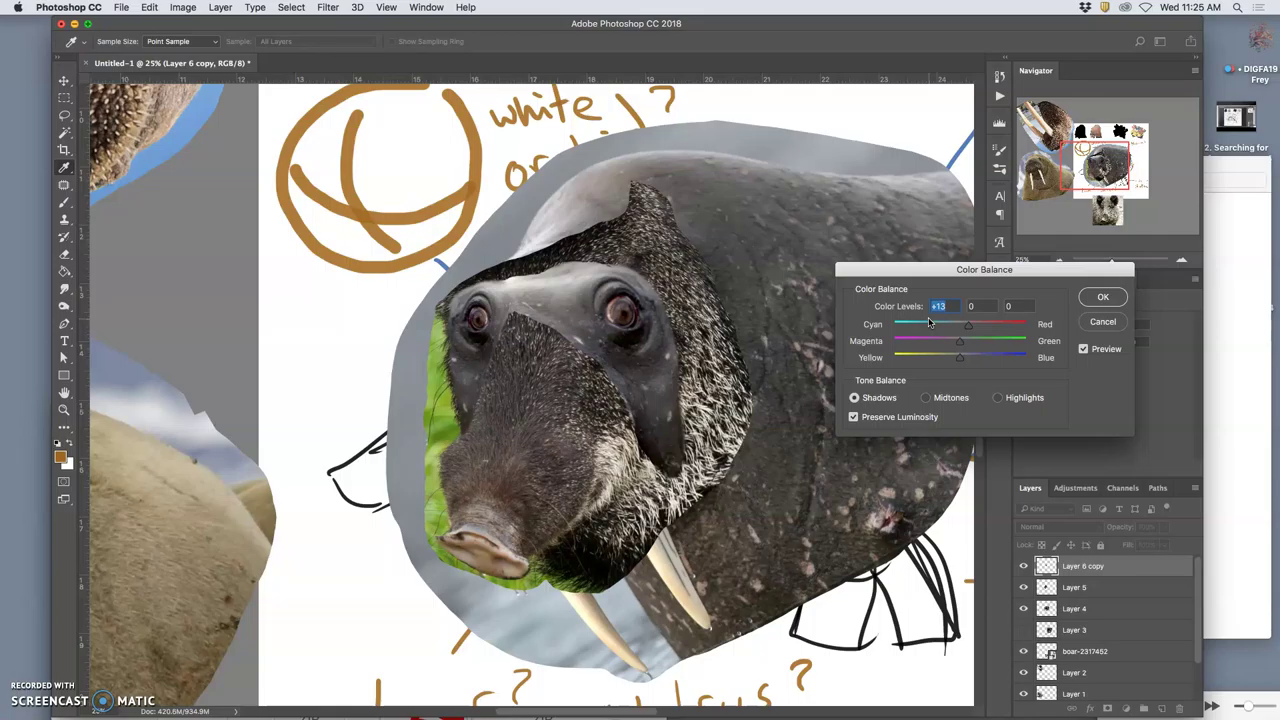
left_click(1103, 296)
key("e")
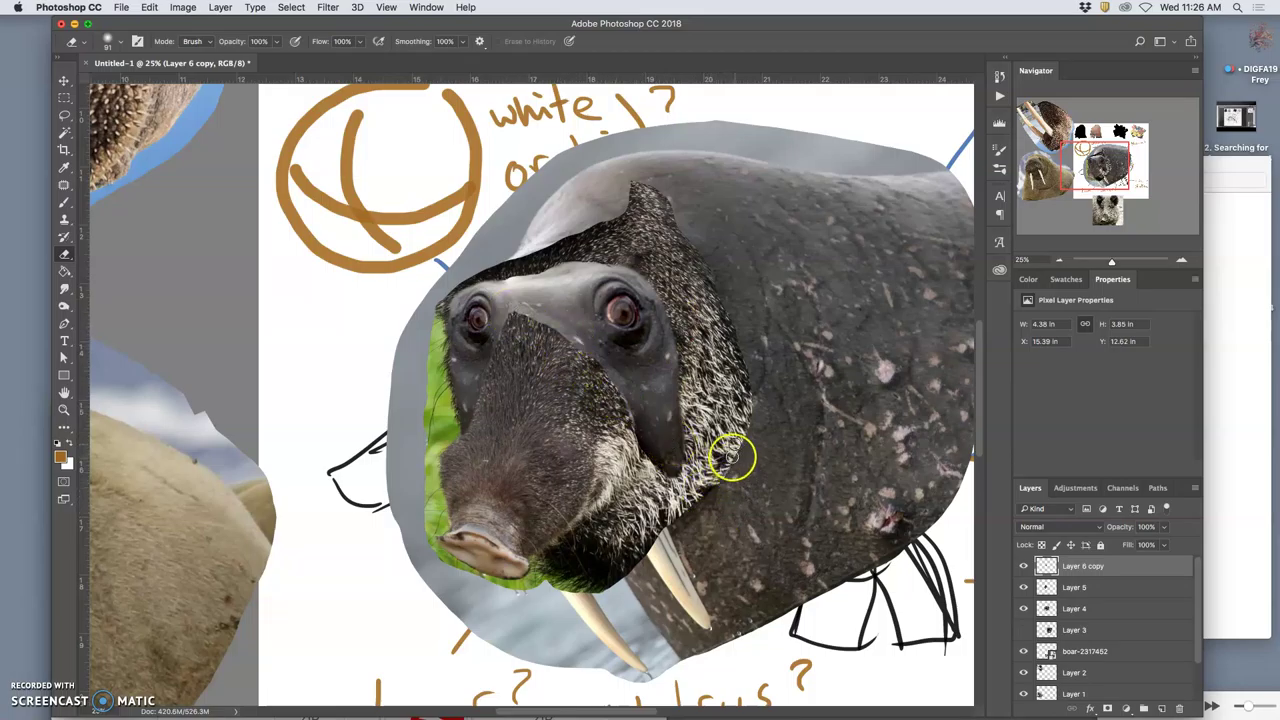
- Saturate both eyes and the surrounding skin patches on the merged eye layer with the Sponge tool at 27% flow
left_click(64, 308)
left_click_drag(64, 308, 108, 338)
left_click(215, 42)
left_click(205, 60)
mouse_move(621, 312)
left_mouse_down()
mouse_move(609, 297)
mouse_move(489, 351)
mouse_move(477, 314)
left_mouse_up()
mouse_move(612, 309)
left_mouse_down()
mouse_move(724, 606)
mouse_move(669, 459)
mouse_move(670, 392)
mouse_move(649, 478)
mouse_move(663, 385)
mouse_move(600, 460)
left_mouse_up()
left_click(465, 404)
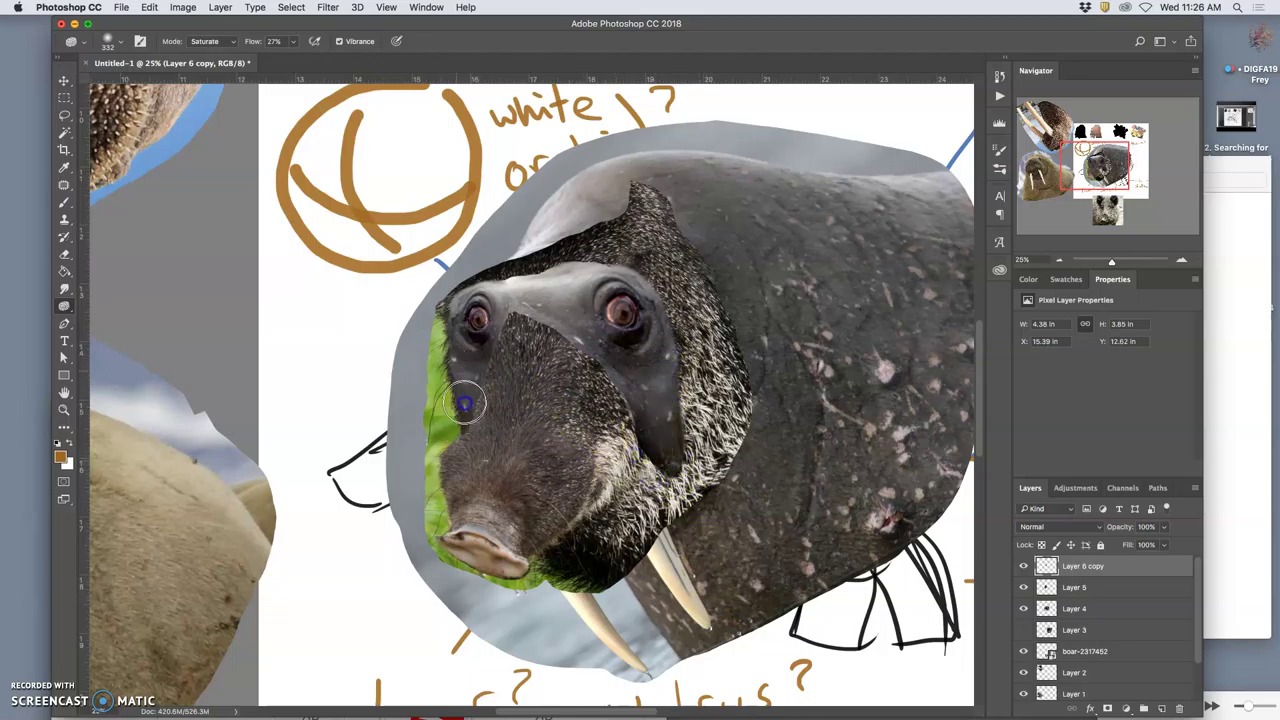
mouse_move(465, 408)
left_mouse_down()
mouse_move(460, 359)
mouse_move(483, 375)
mouse_move(502, 345)
mouse_move(561, 343)
mouse_move(550, 320)
mouse_move(567, 309)
mouse_move(651, 395)
left_mouse_up()
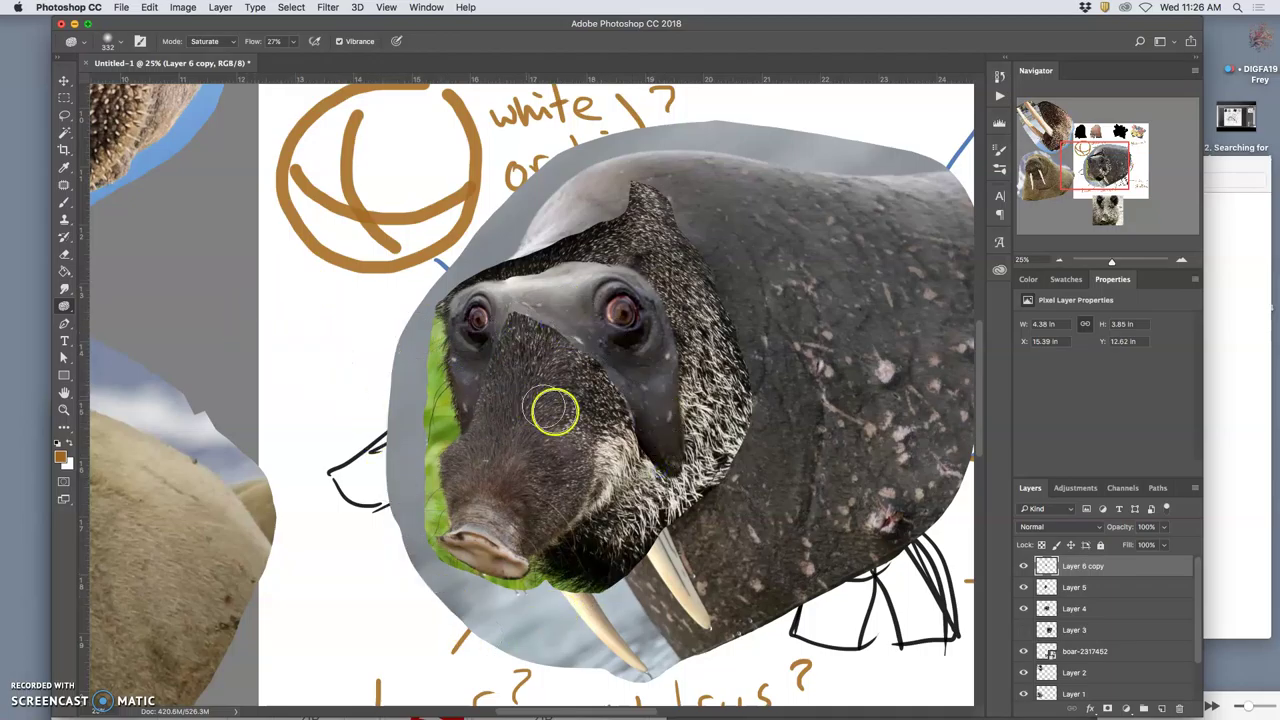
- Identify the snout's layer by toggling layer visibility, and saturate the snout and nose on Layer 5 with the Sponge tool
key("super+minus")
key("super+minus")
key("super+minus")
key("super+minus")
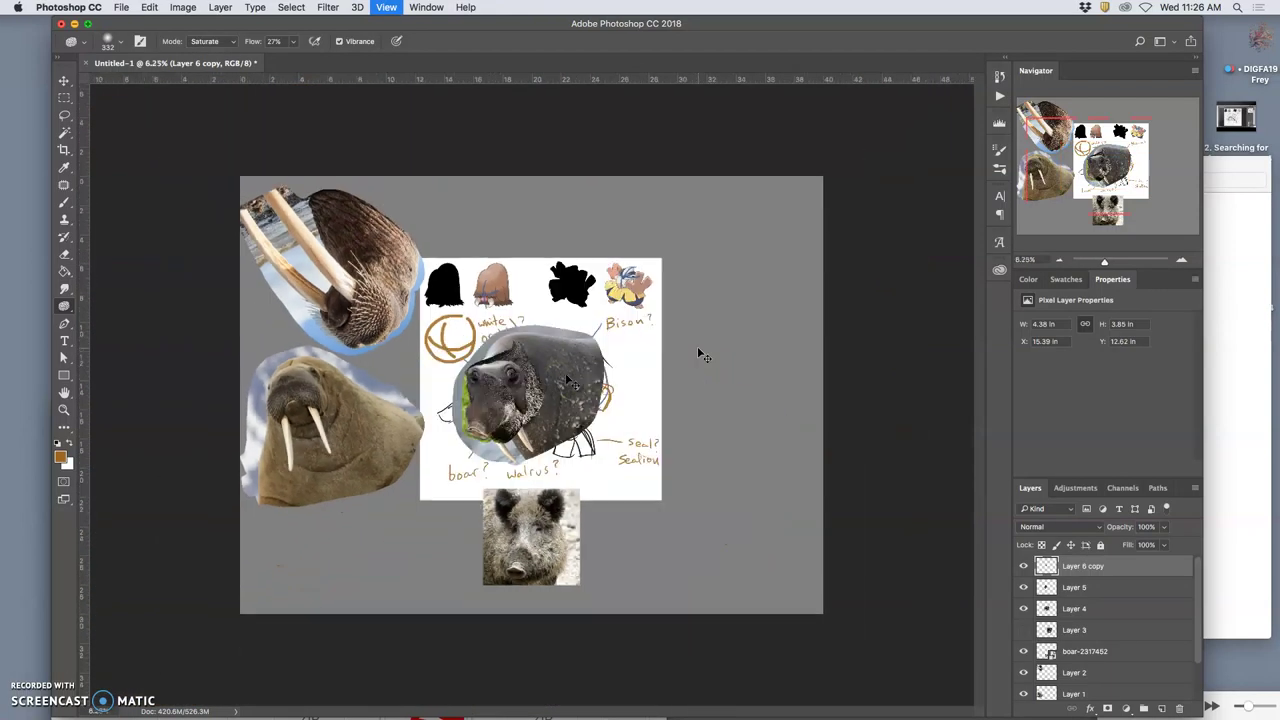
key("super+equal")
key("super+equal")
key("super+equal")
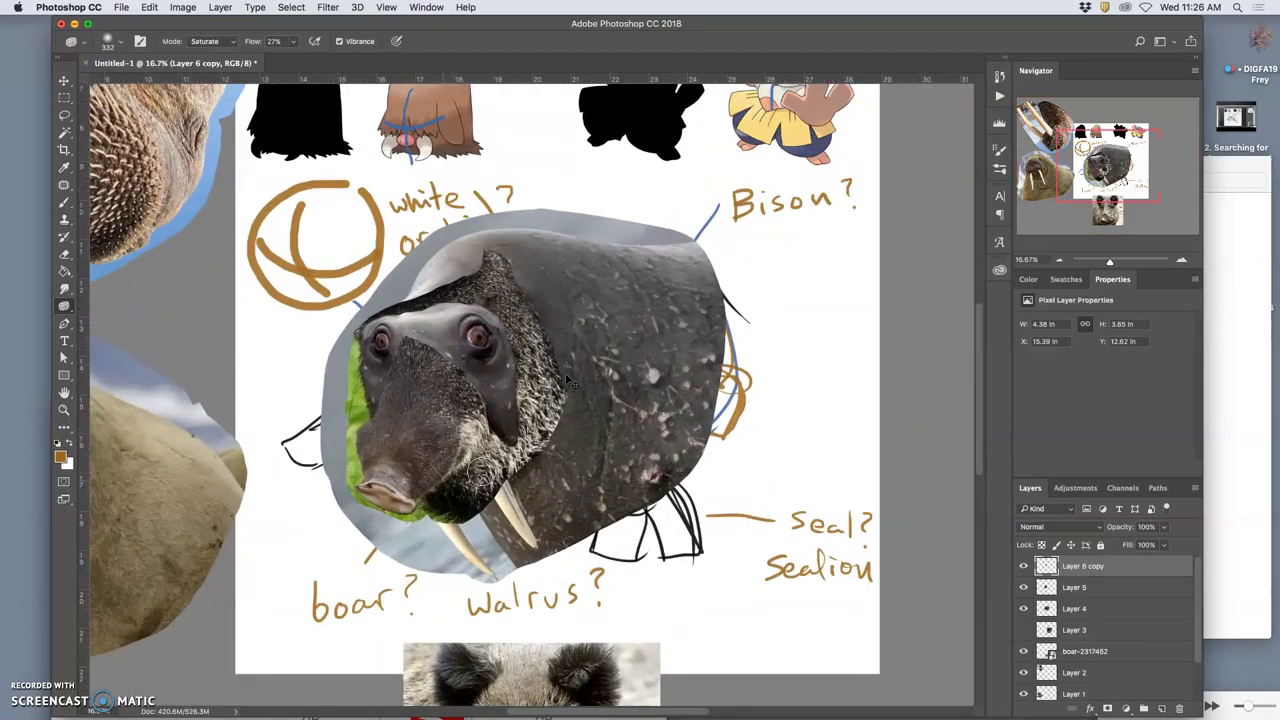
left_click(1023, 608)
left_click(1023, 608)
left_click(1025, 588)
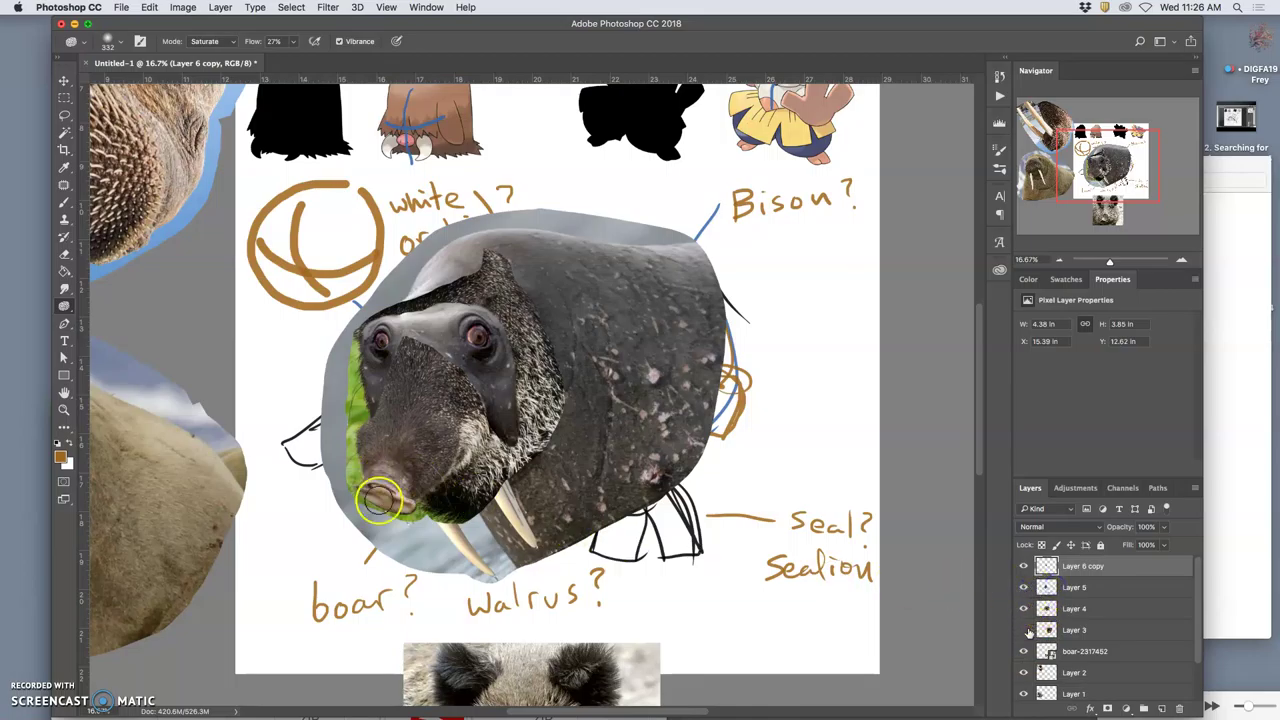
left_click(376, 500, "super")
mouse_move(367, 472)
left_mouse_down()
mouse_move(403, 470)
mouse_move(368, 458)
mouse_move(394, 417)
mouse_move(409, 443)
mouse_move(408, 393)
mouse_move(385, 469)
mouse_move(412, 418)
mouse_move(390, 459)
mouse_move(398, 409)
mouse_move(413, 408)
mouse_move(396, 459)
mouse_move(401, 395)
mouse_move(417, 410)
mouse_move(413, 497)
mouse_move(426, 460)
left_mouse_up()
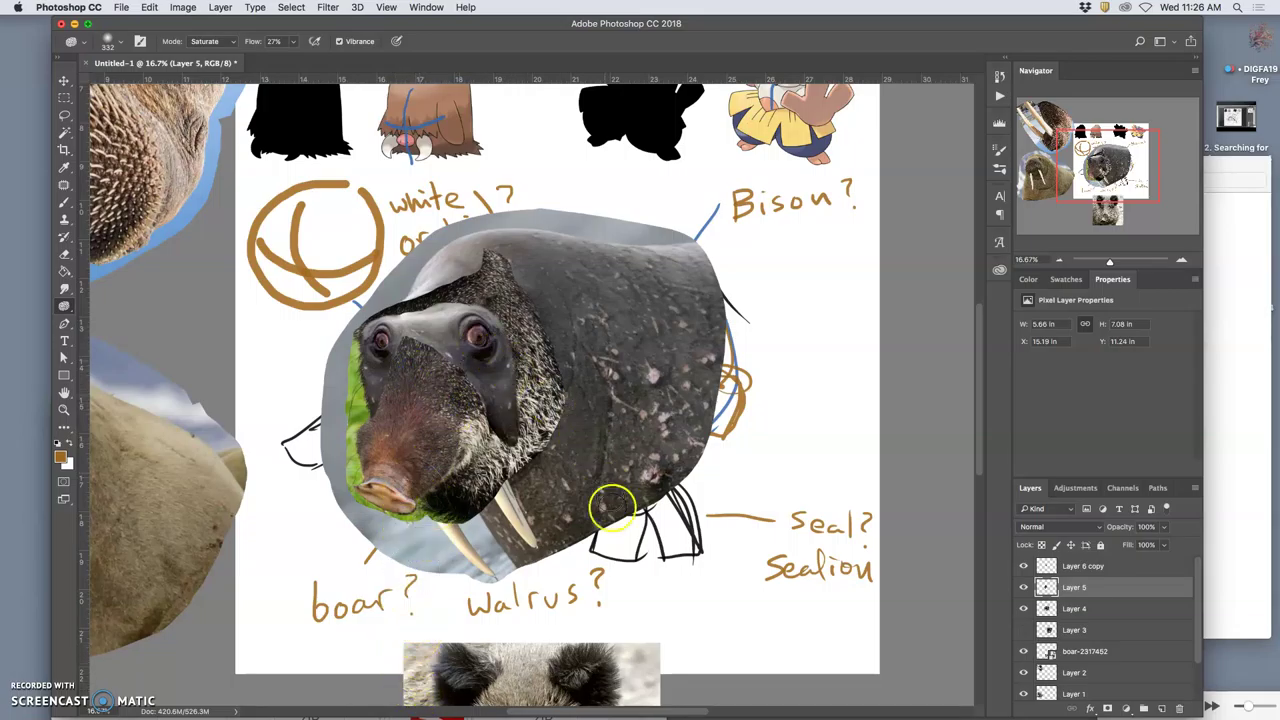
- Check Layer 5 with its visibility off and on, and erase its leftover background below the chin and around the tusks
left_click(1023, 588)
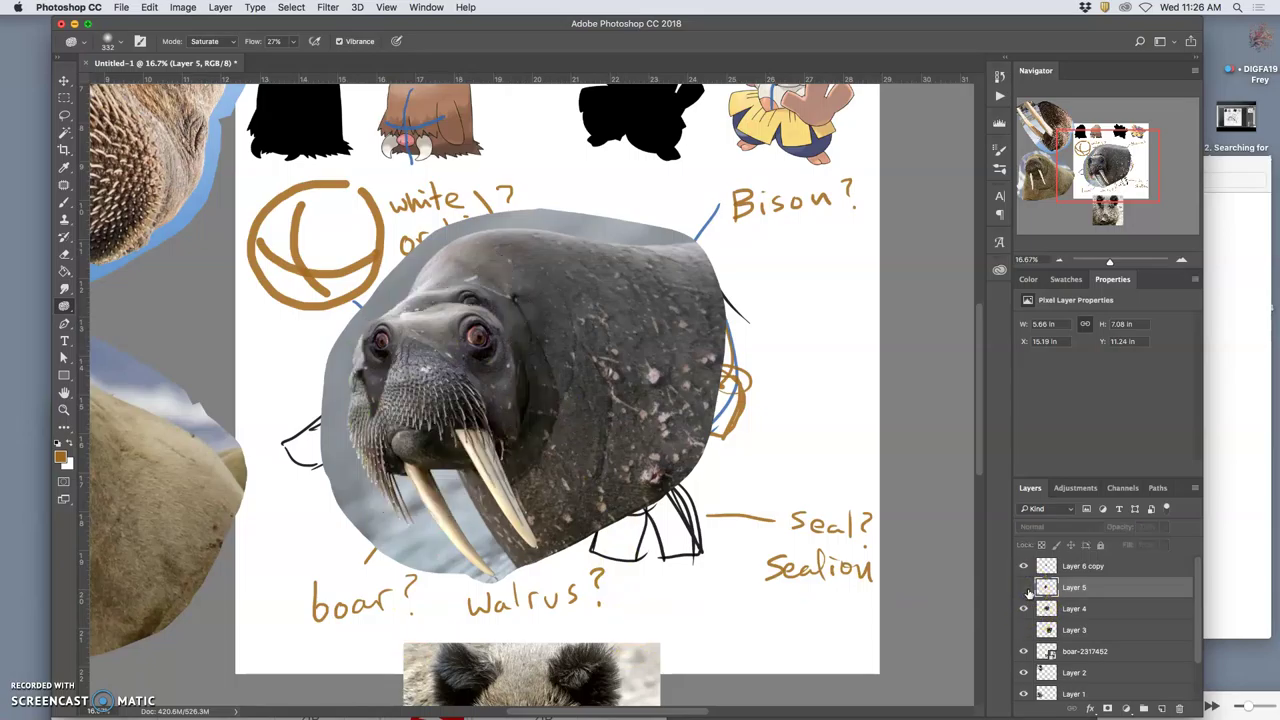
left_click(1023, 588)
left_click(1023, 588)
left_click(1023, 588)
left_click_drag(1055, 599, 1068, 603)
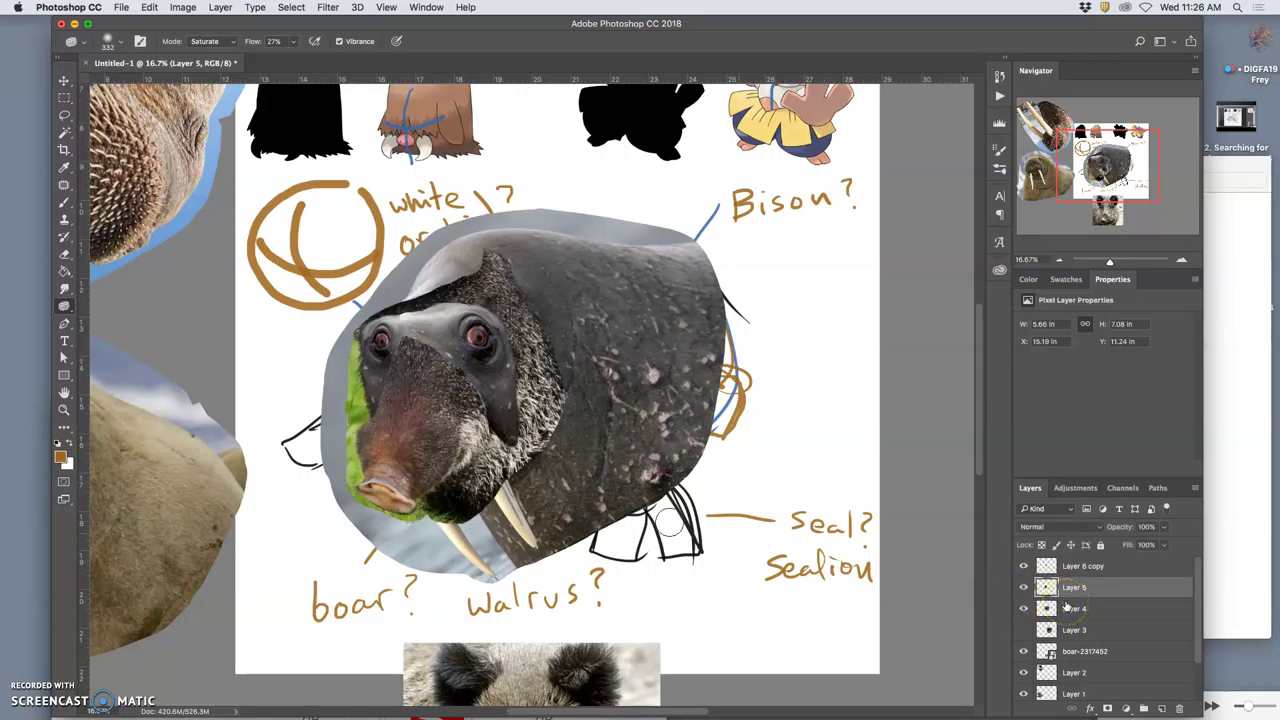
left_click(65, 254)
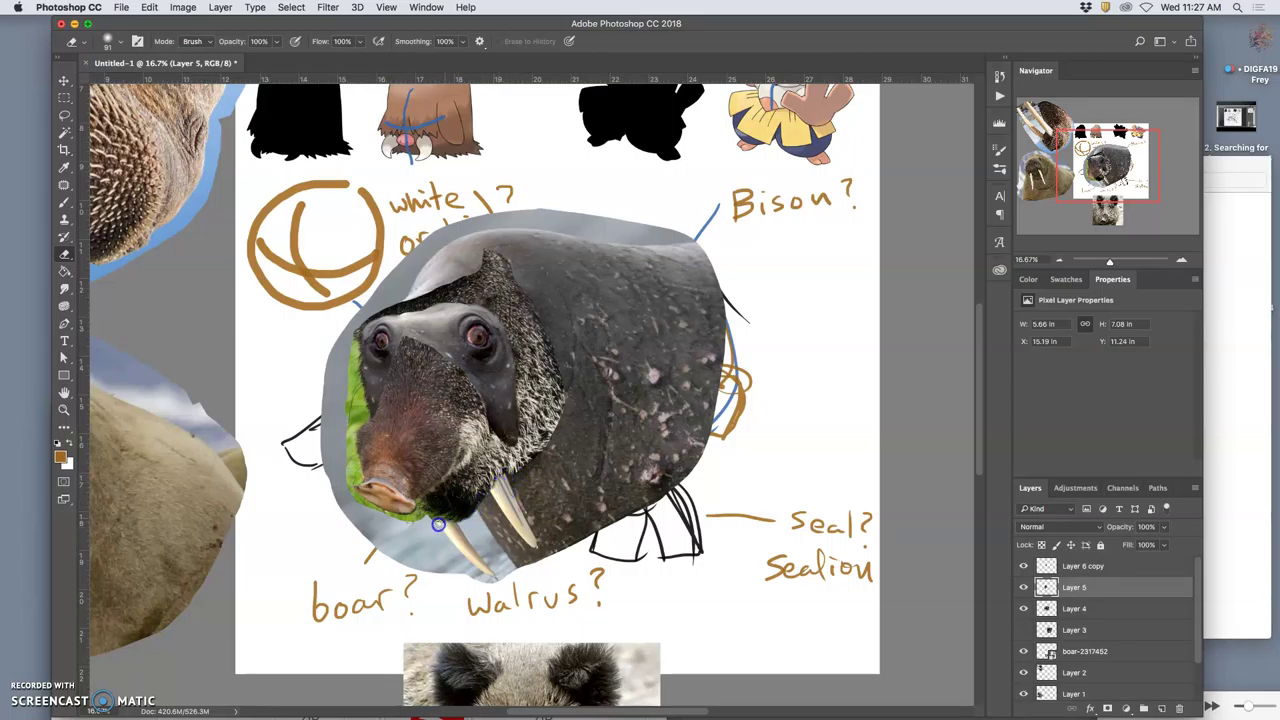
mouse_move(495, 448)
left_mouse_down()
mouse_move(499, 505)
mouse_move(443, 523)
left_mouse_up()
scroll(445, 505, "up", 5)
scroll(417, 466, "down", 2)
mouse_move(543, 334)
left_mouse_down()
mouse_move(655, 266)
mouse_move(683, 282)
left_mouse_up()
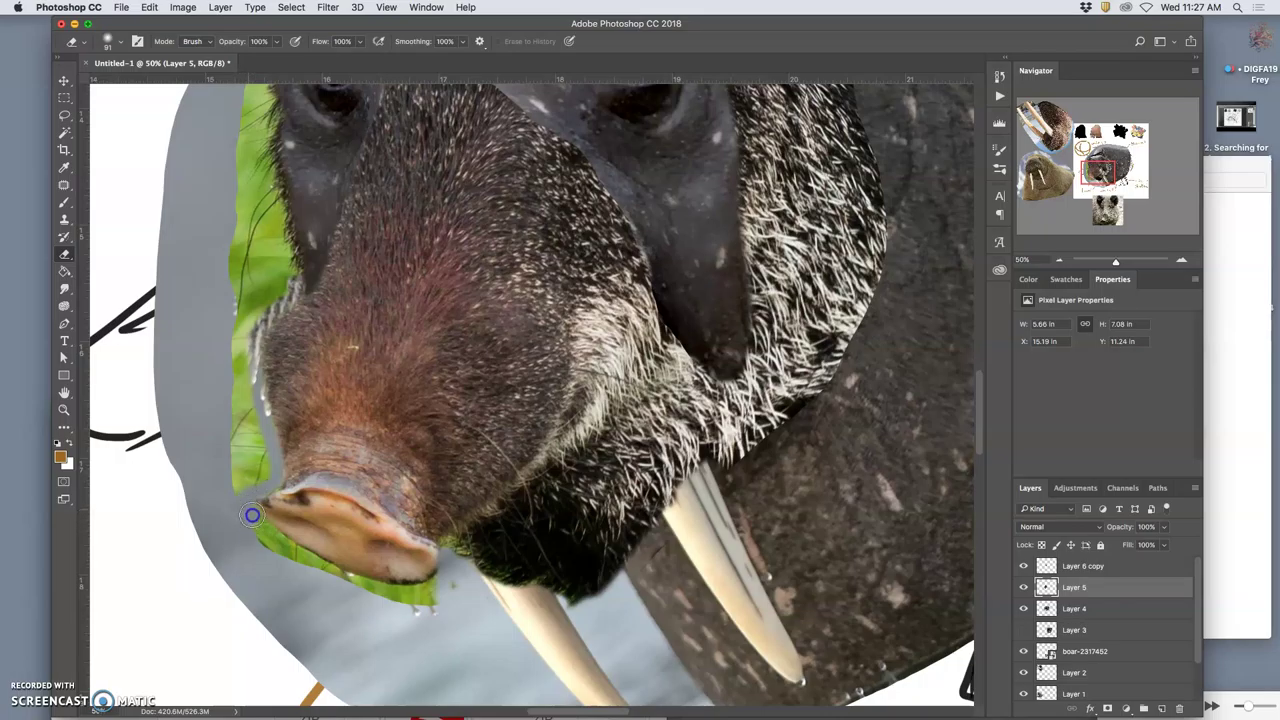
- Adjust the eraser brush and erase the green grass beneath the boar's nose on Layer 5
left_click(120, 42)
left_click_drag(143, 95, 170, 97)
left_click(263, 478)
mouse_move(250, 497)
left_mouse_down()
mouse_move(257, 545)
mouse_move(250, 523)
mouse_move(272, 547)
mouse_move(250, 517)
mouse_move(275, 540)
mouse_move(250, 515)
mouse_move(340, 577)
mouse_move(442, 587)
left_mouse_up()
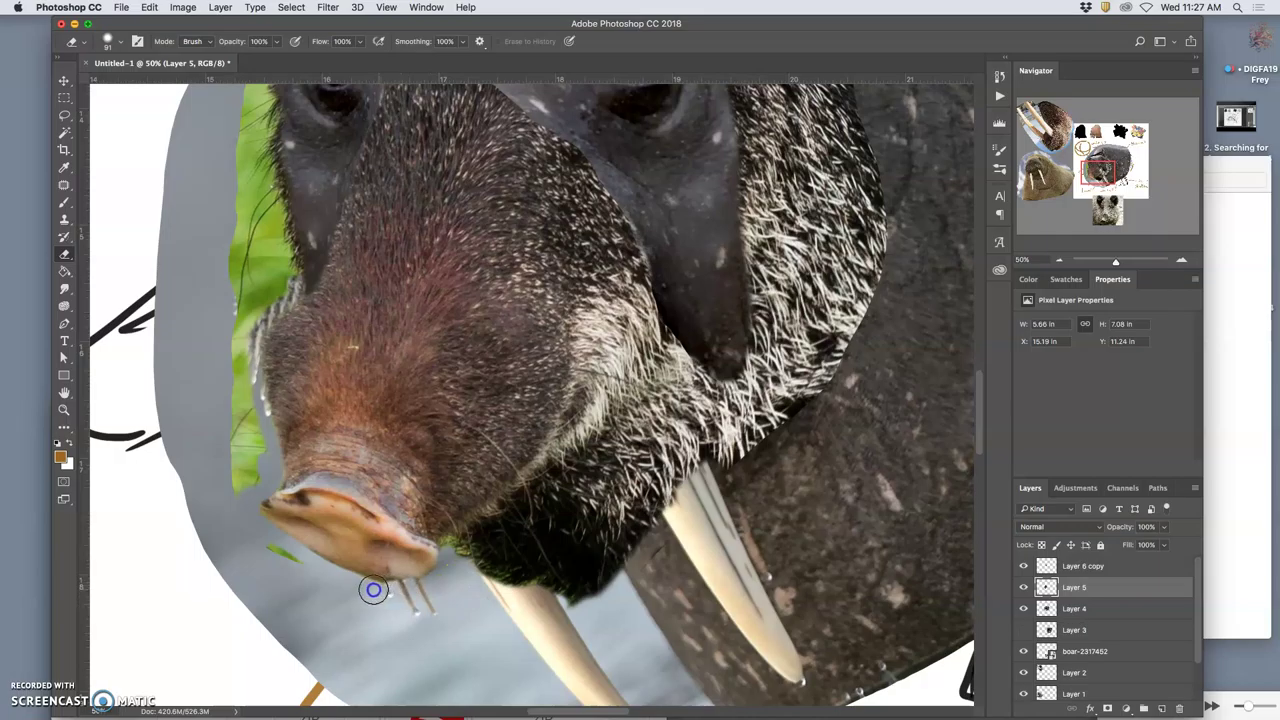
left_click_drag(357, 591, 263, 542)
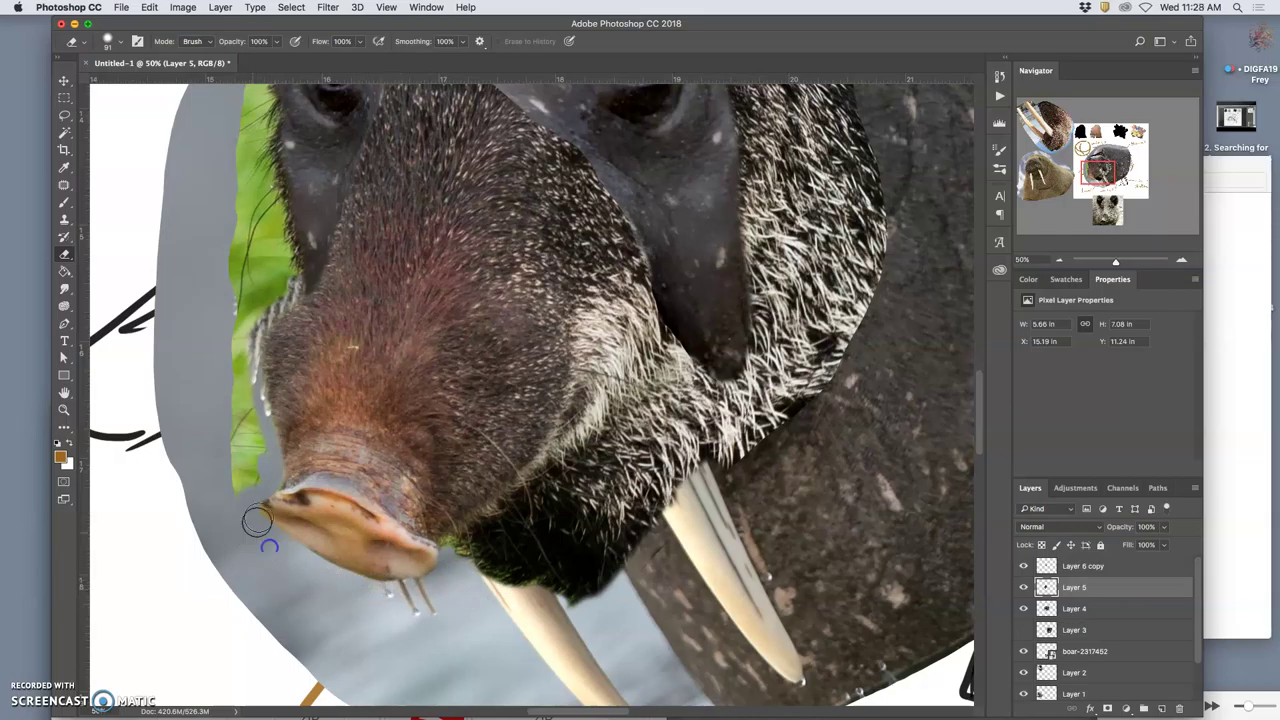
- Erase the remaining green grass on Layer 5 along the outer cheek, from beside the nose up to the brow
mouse_move(255, 435)
left_mouse_down()
mouse_move(243, 403)
mouse_move(267, 472)
mouse_move(251, 486)
mouse_move(234, 471)
mouse_move(234, 491)
left_mouse_up()
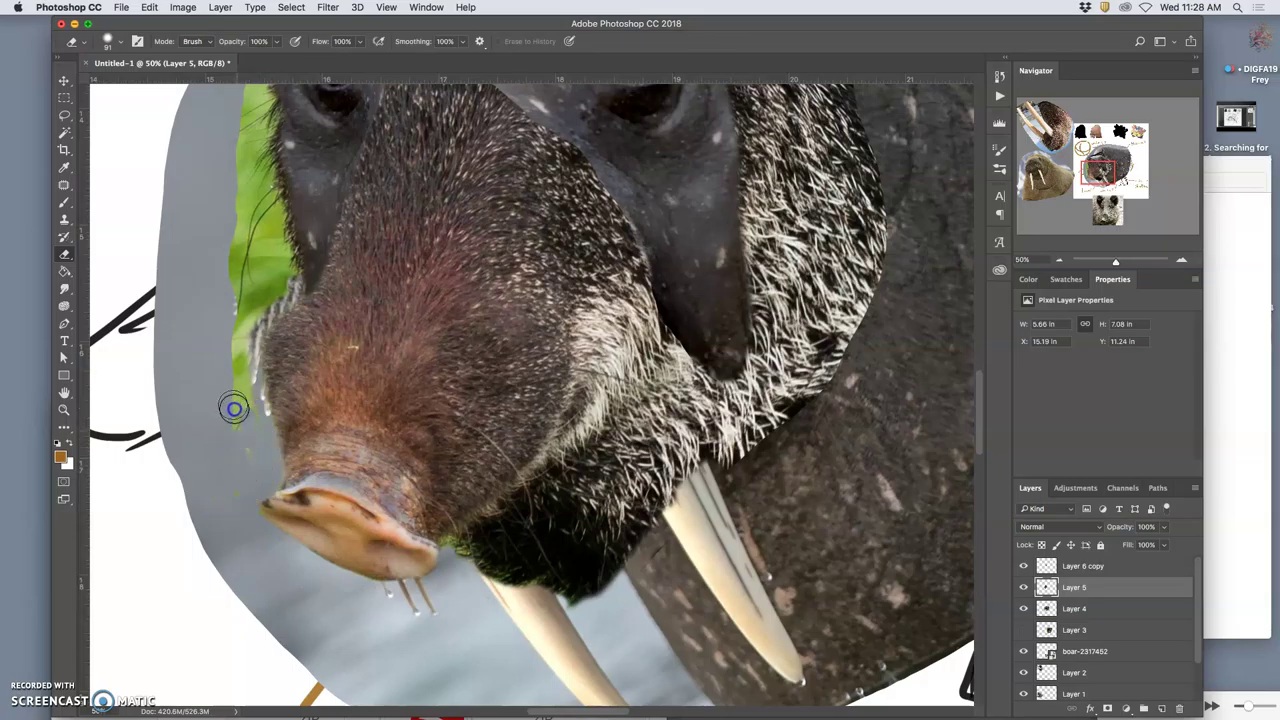
left_click_drag(258, 152, 262, 158)
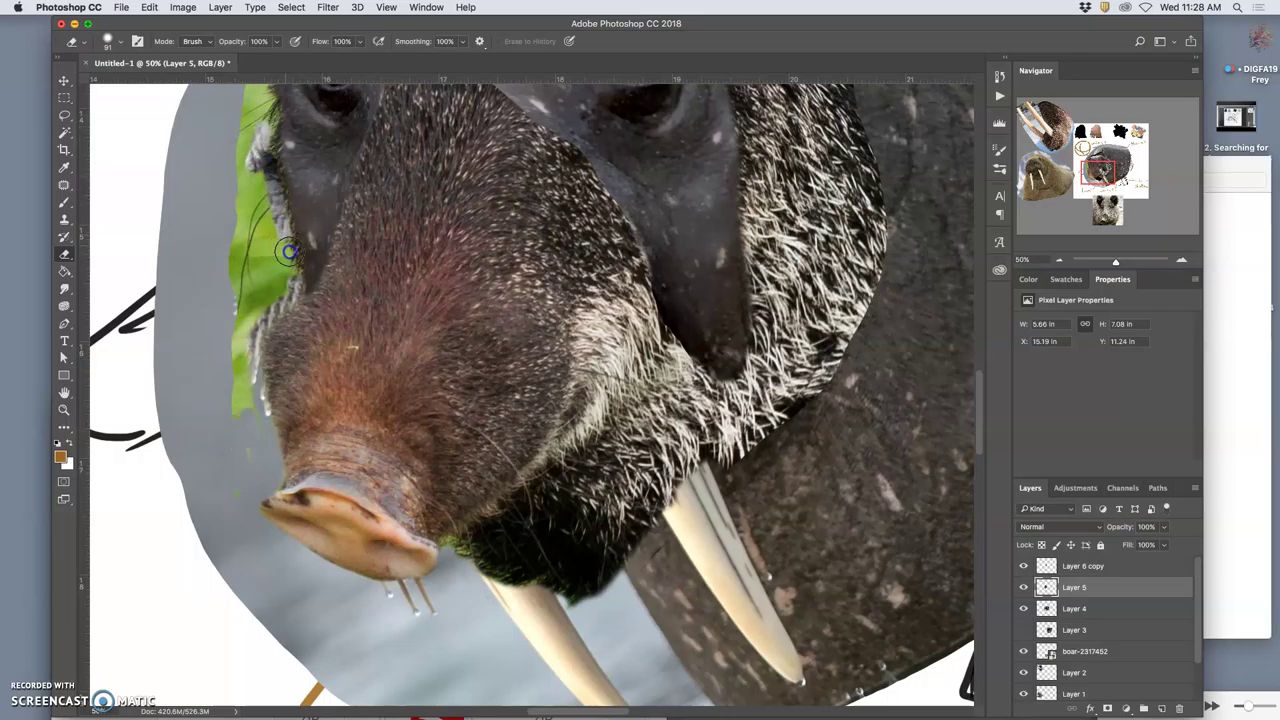
mouse_move(281, 296)
left_mouse_down()
mouse_move(256, 186)
mouse_move(260, 299)
mouse_move(289, 294)
mouse_move(255, 319)
mouse_move(239, 421)
mouse_move(252, 410)
mouse_move(262, 455)
mouse_move(251, 446)
mouse_move(235, 512)
mouse_move(245, 387)
left_mouse_up()
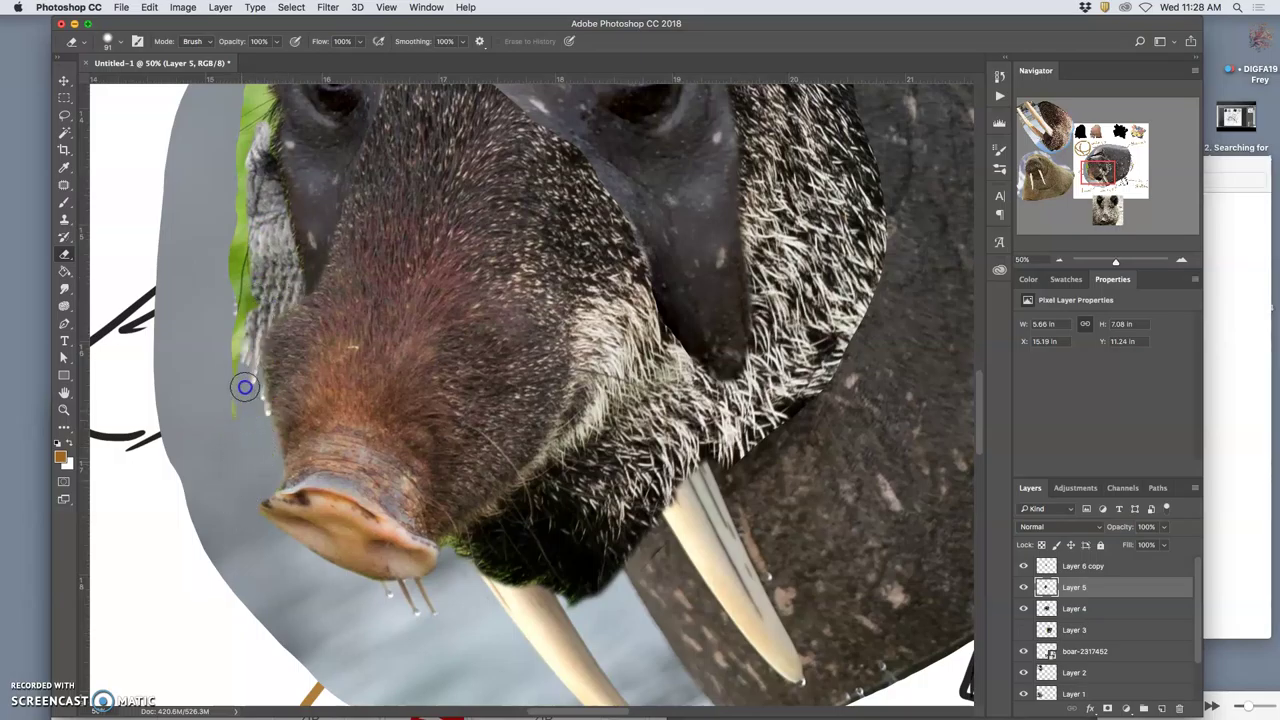
scroll(300, 250, "up", 5)
left_click_drag(246, 207, 266, 263)
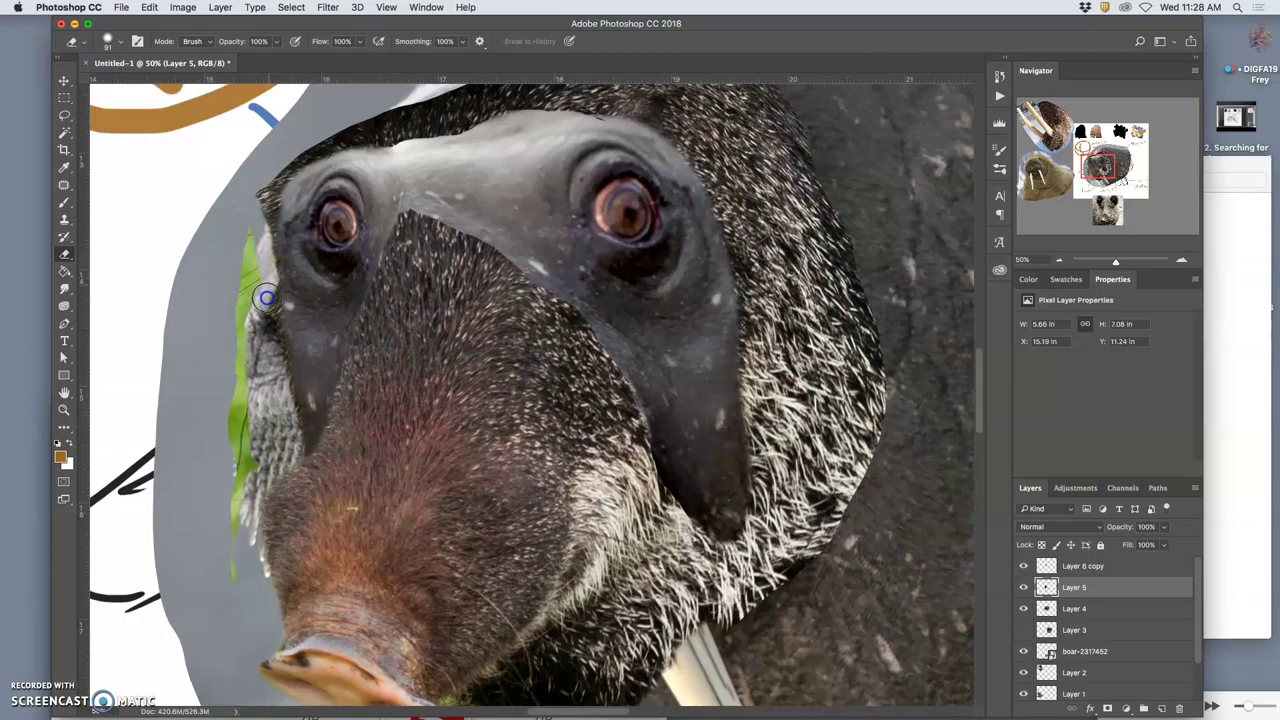
mouse_move(260, 357)
left_mouse_down()
mouse_move(256, 252)
mouse_move(239, 367)
mouse_move(243, 453)
mouse_move(258, 464)
mouse_move(244, 495)
mouse_move(231, 484)
mouse_move(231, 519)
mouse_move(233, 399)
mouse_move(239, 590)
mouse_move(255, 334)
left_mouse_up()
mouse_move(258, 204)
left_mouse_down()
mouse_move(283, 154)
mouse_move(256, 203)
mouse_move(256, 240)
mouse_move(274, 170)
mouse_move(336, 117)
left_mouse_up()
key("super+minus")
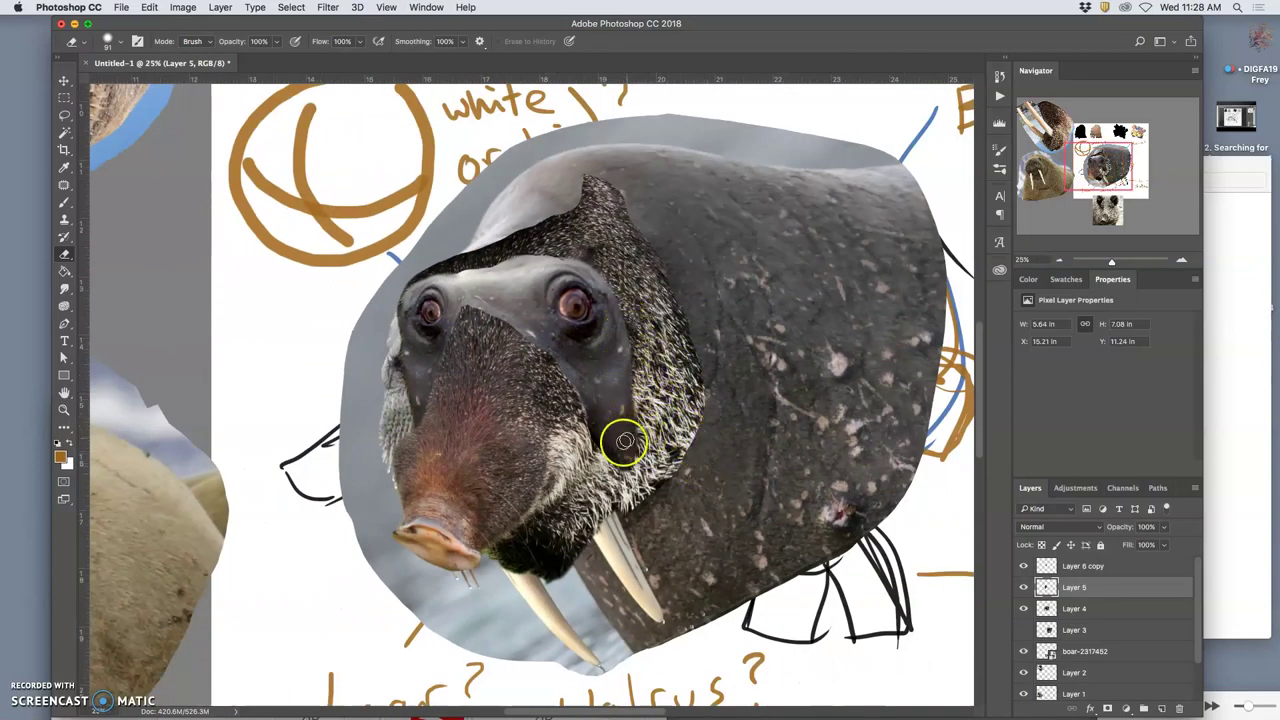
mouse_move(413, 436)
left_mouse_down()
mouse_move(409, 400)
mouse_move(403, 429)
mouse_move(400, 412)
left_mouse_up()
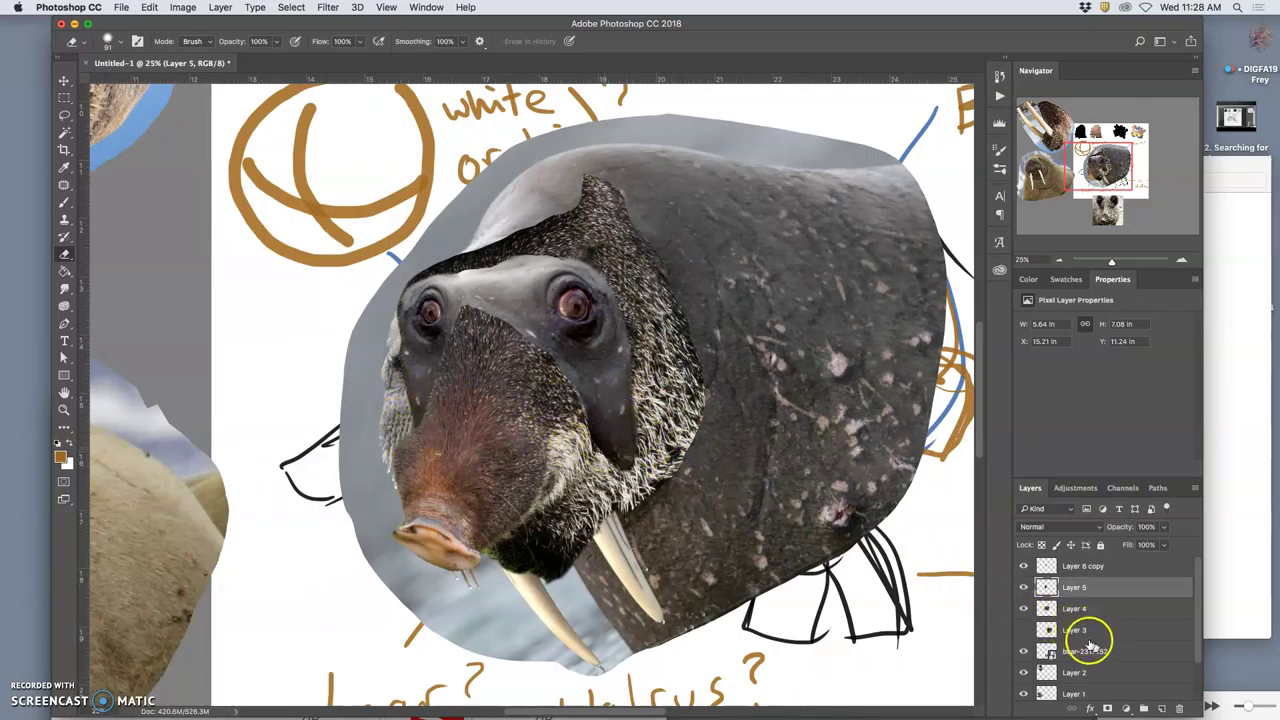
- Darken the whiskered cheek edge on Layer 4 with the Burn tool at midtones and 16% exposure, and saturate it with the Sponge tool
left_click(1023, 608)
left_click(1023, 608)
left_click(1080, 609)
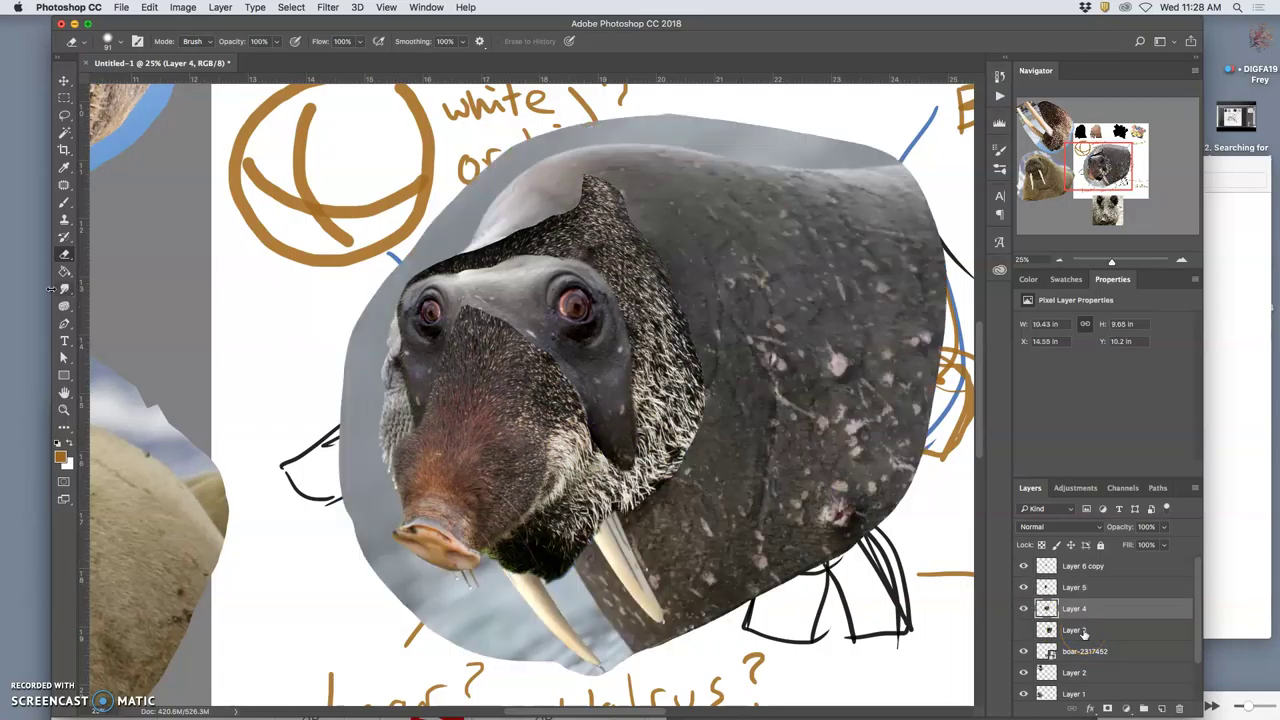
left_click_drag(64, 306, 112, 300)
mouse_move(373, 408)
left_mouse_down()
mouse_move(386, 400)
mouse_move(383, 366)
mouse_move(385, 380)
left_mouse_up()
left_click_drag(64, 306, 112, 317)
mouse_move(408, 409)
left_mouse_down()
mouse_move(403, 443)
mouse_move(411, 379)
mouse_move(399, 372)
mouse_move(394, 471)
left_mouse_up()
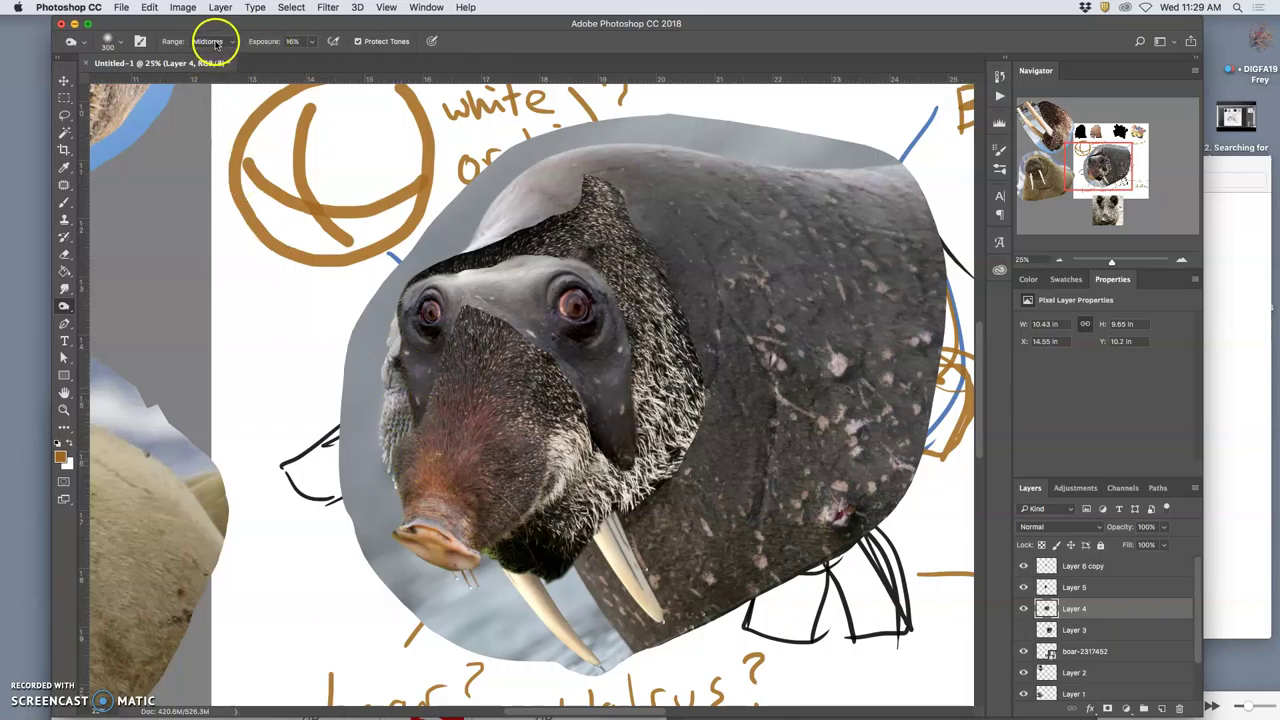
mouse_move(400, 371)
left_mouse_down()
mouse_move(405, 316)
mouse_move(391, 343)
mouse_move(408, 294)
left_mouse_up()
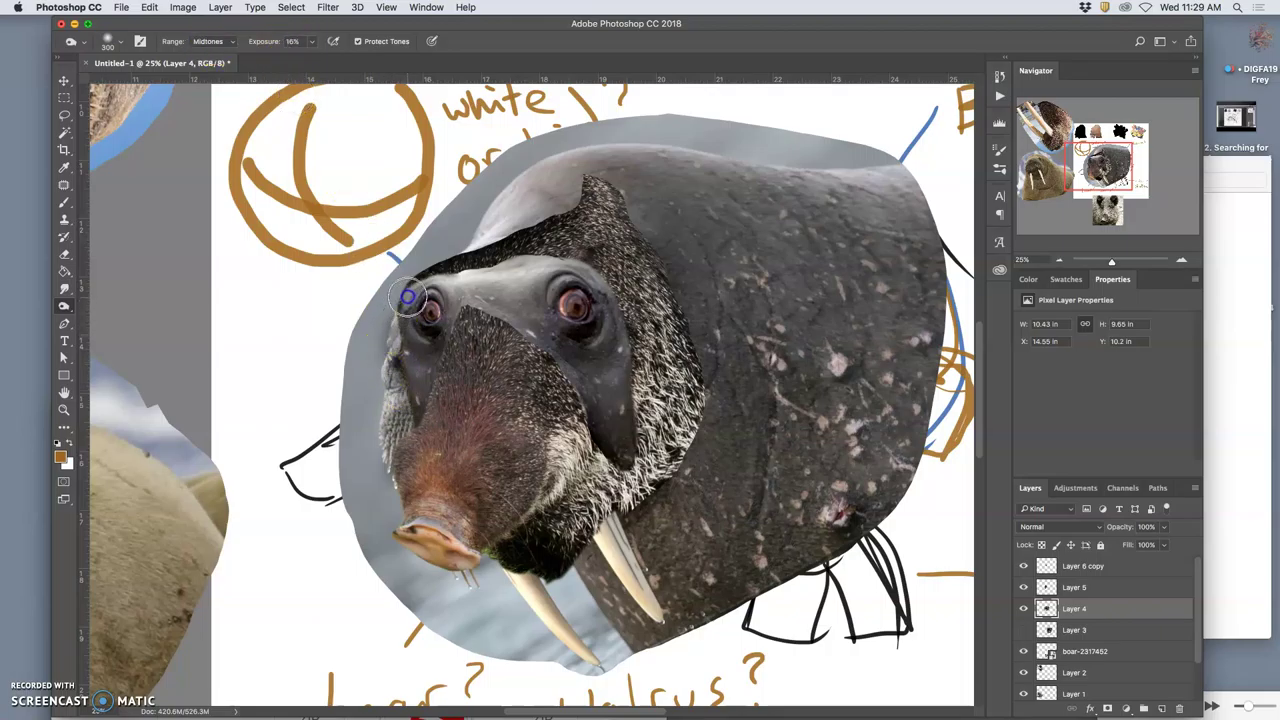
mouse_move(378, 464)
left_mouse_down()
mouse_move(395, 418)
mouse_move(405, 490)
left_mouse_up()
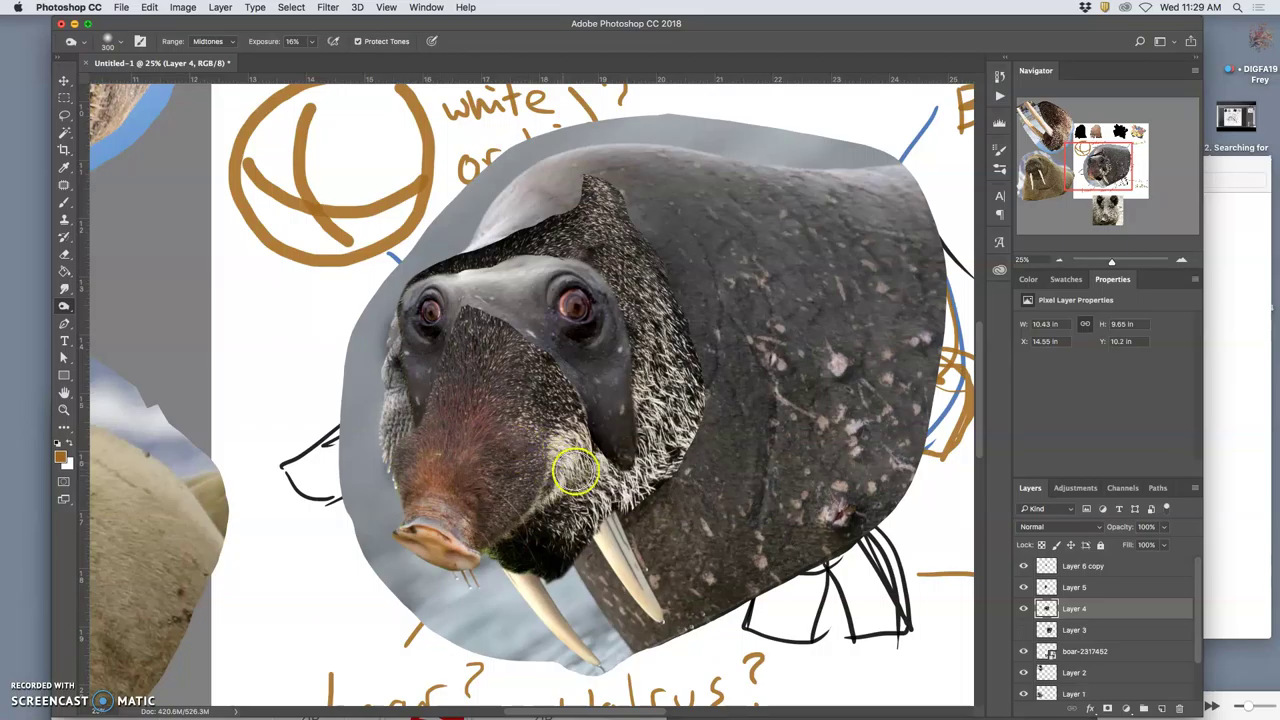
left_click_drag(64, 305, 96, 330)
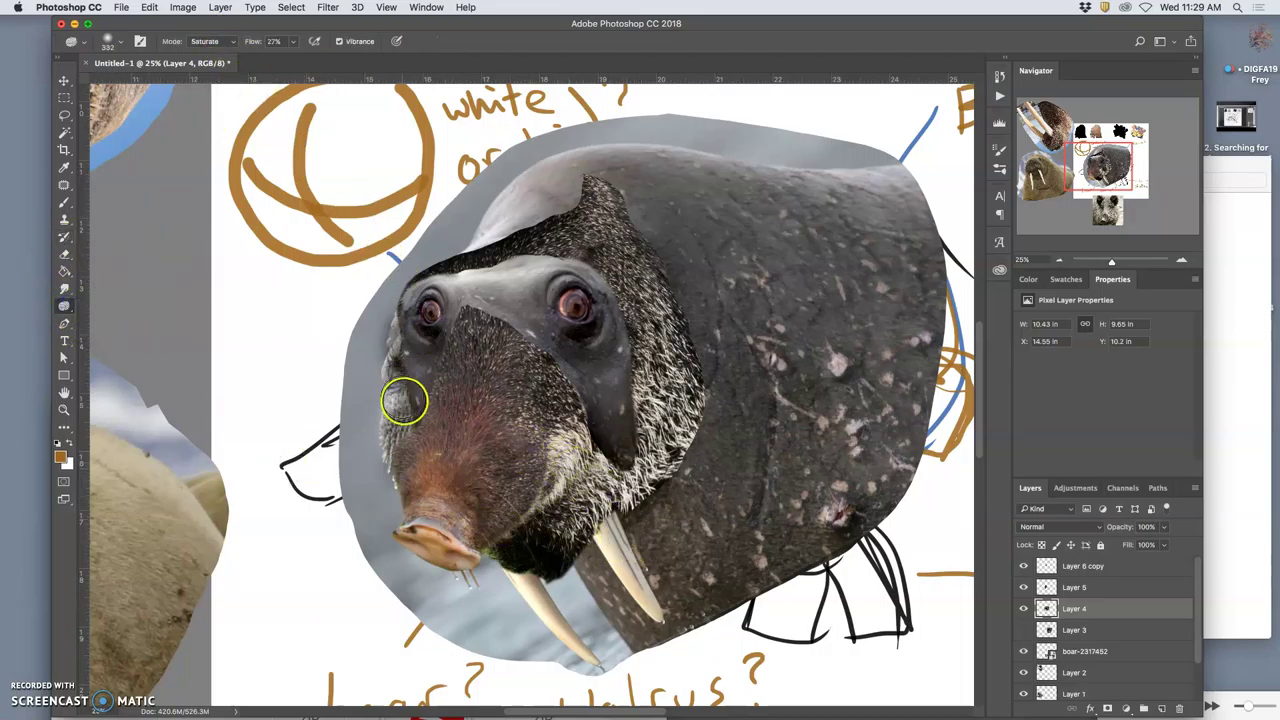
mouse_move(401, 408)
left_mouse_down()
mouse_move(398, 353)
mouse_move(402, 438)
mouse_move(403, 336)
mouse_move(410, 478)
mouse_move(425, 383)
left_mouse_up()
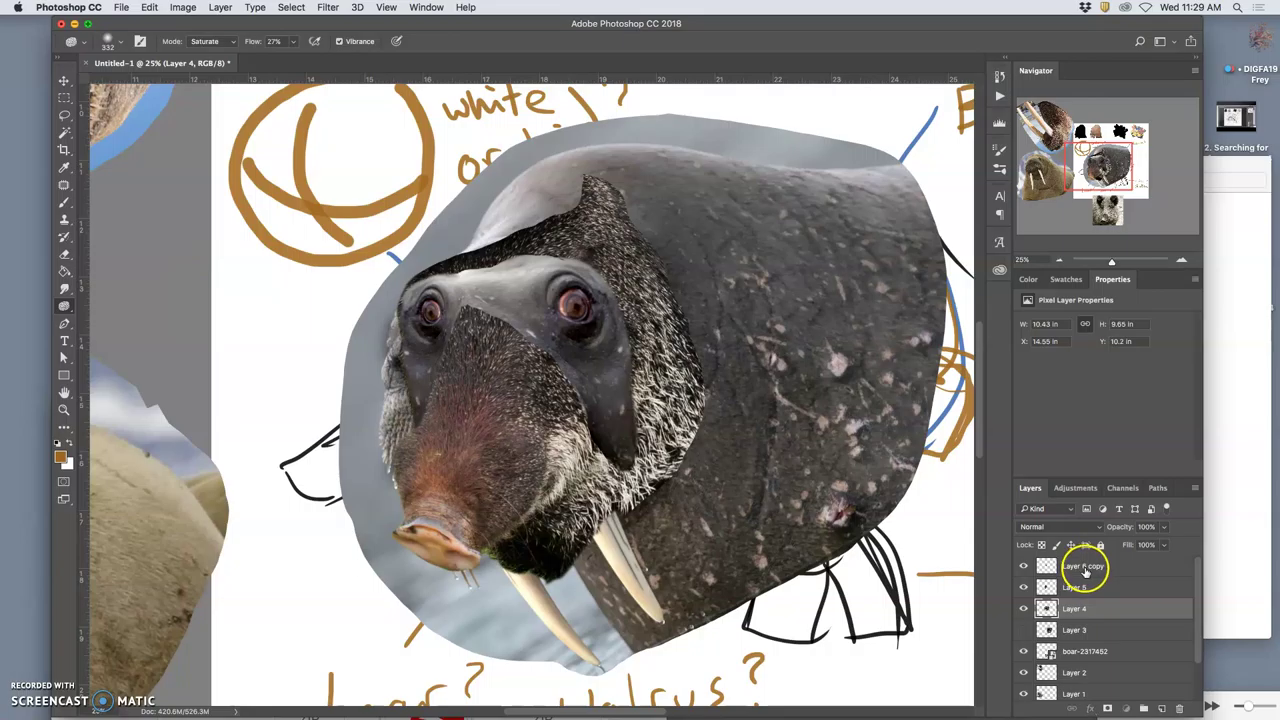
- Check the eye layer's visibility, and warp the walrus body on Layer 4 so the whiskered cheek edge moves inward toward the snout
left_click(1077, 567)
left_click(1023, 567)
left_click(1023, 567)
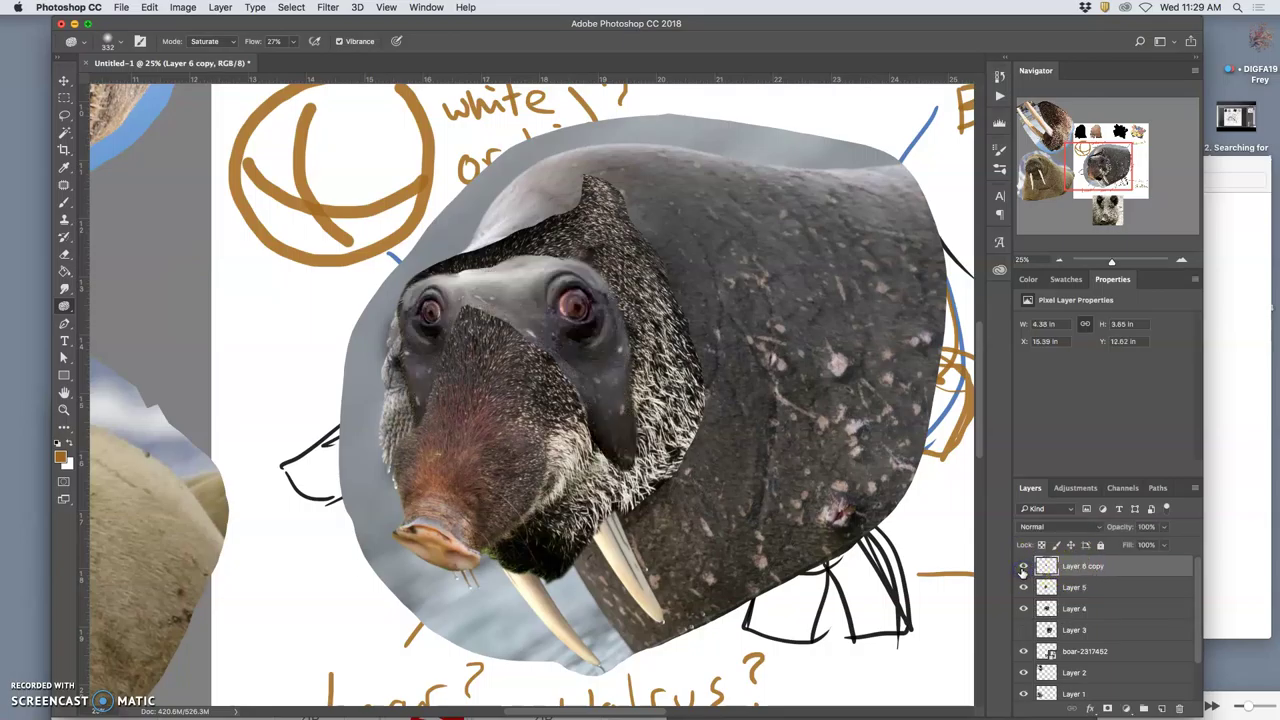
left_click(1023, 567)
left_click(1023, 567)
left_click(1075, 608)
key("super+t")
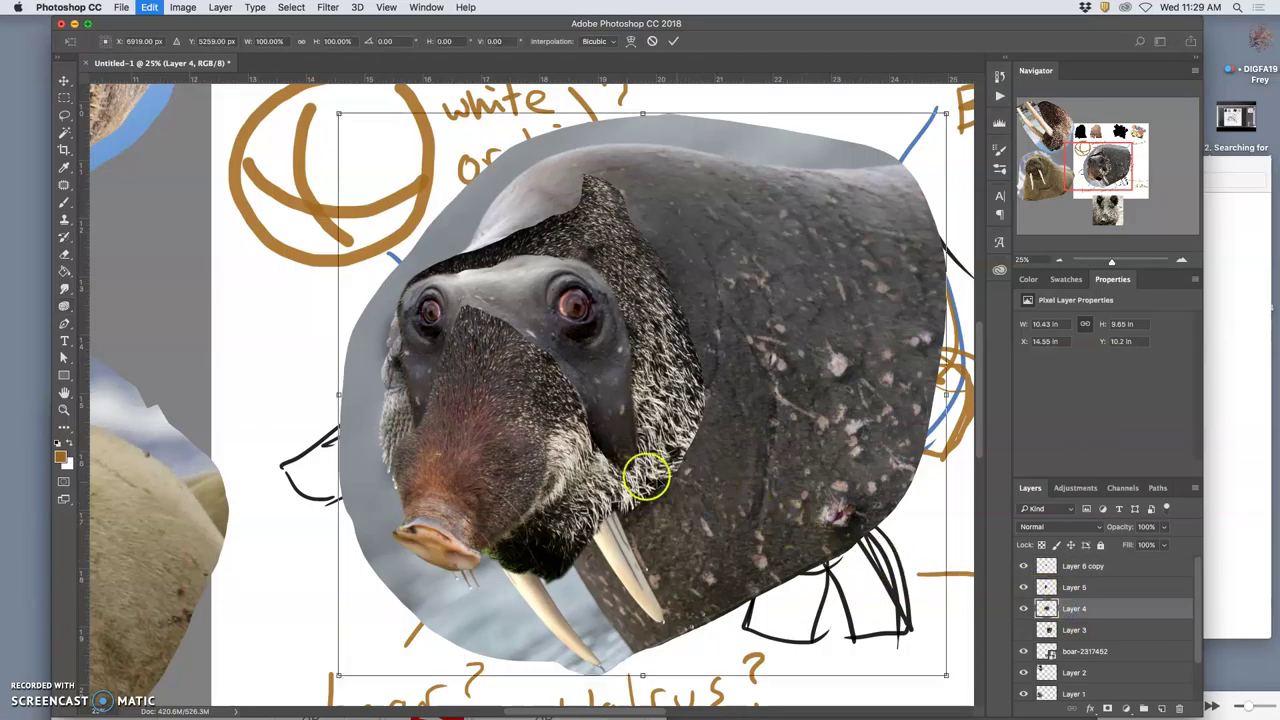
right_click(537, 414)
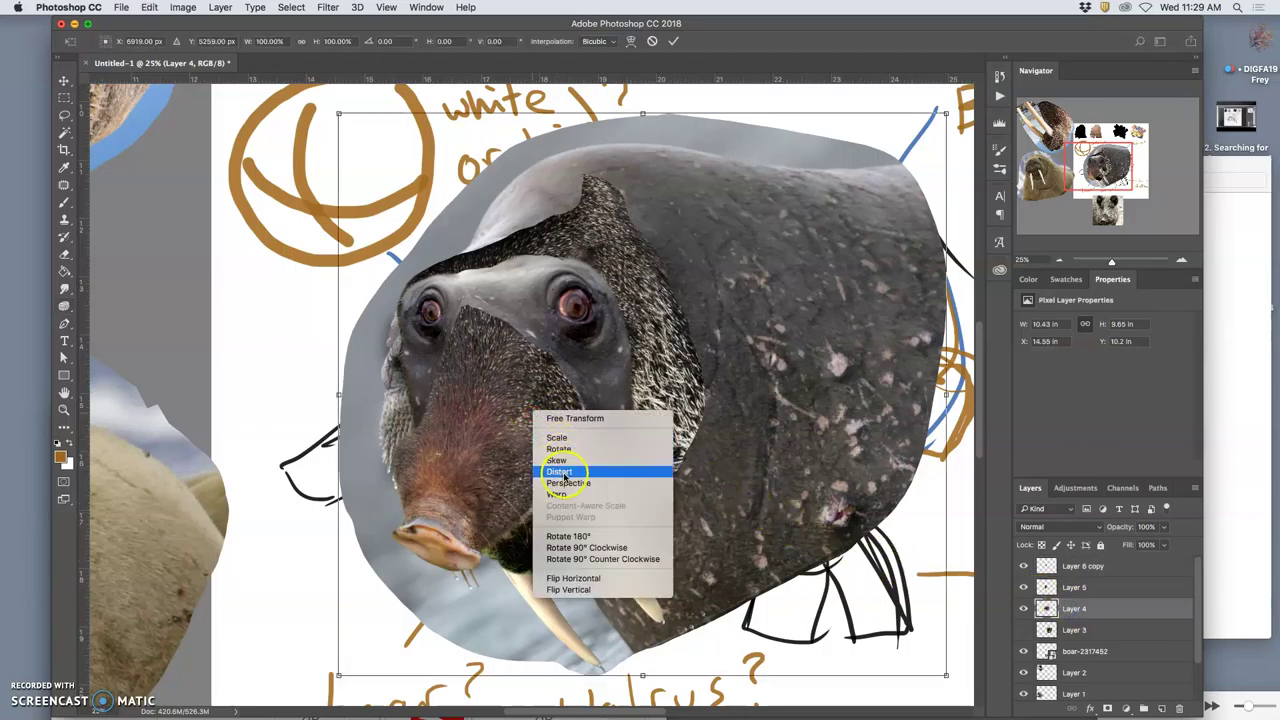
left_click(556, 494)
mouse_move(395, 418)
left_mouse_down()
mouse_move(392, 358)
mouse_move(381, 400)
mouse_move(398, 396)
left_mouse_up()
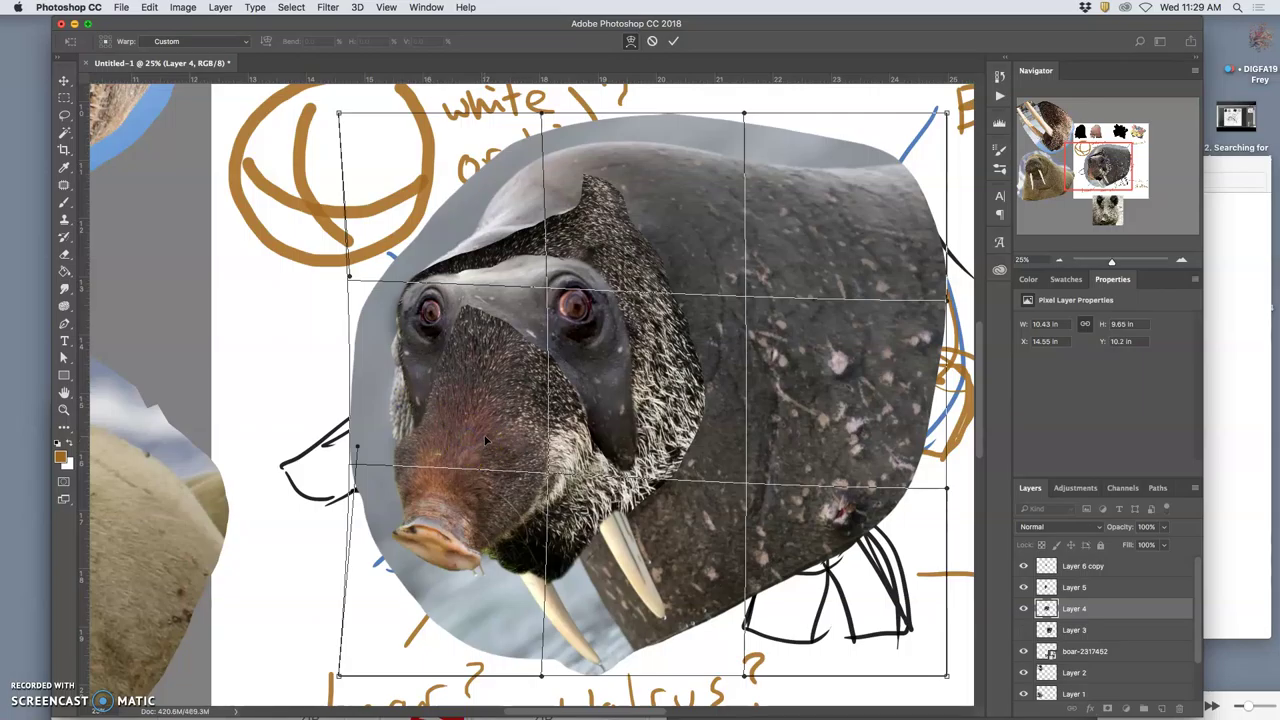
key("Return")
key("o")
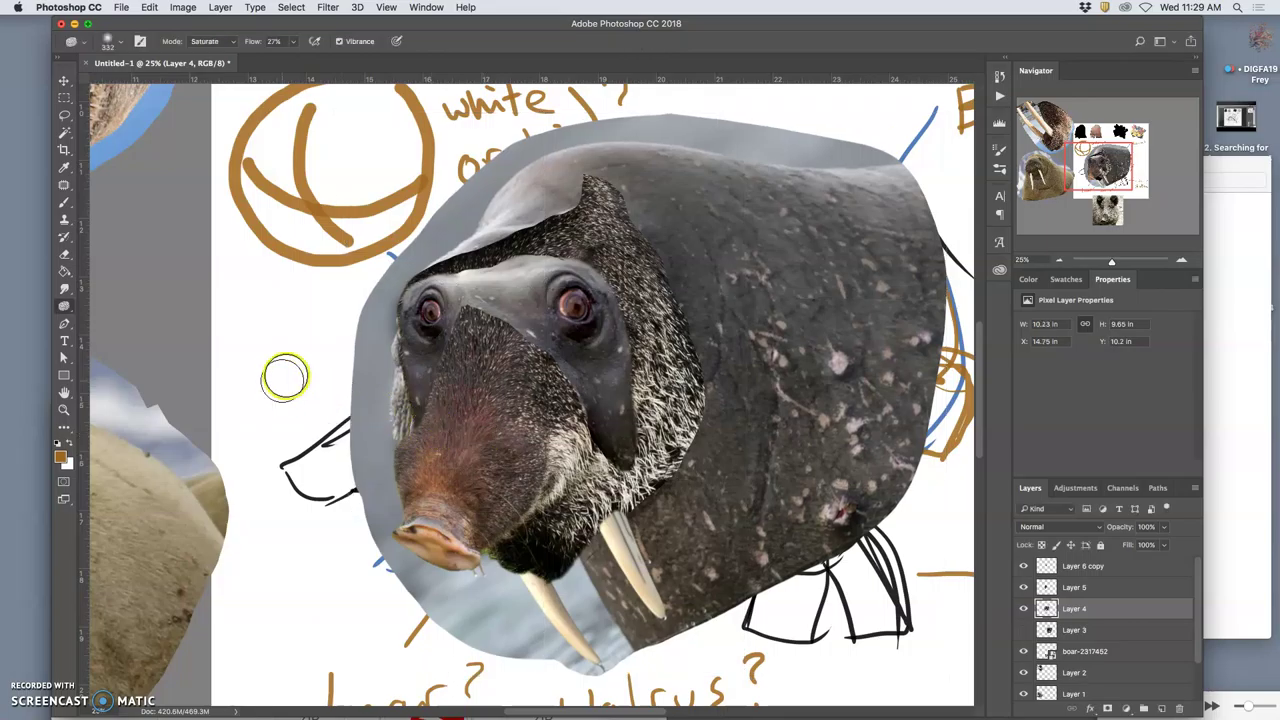
- Erase the hard outer edge of the boar fur on Layer 5 along the brow and down the cheek
left_click(1023, 588)
left_click(1023, 588)
left_click(1072, 587)
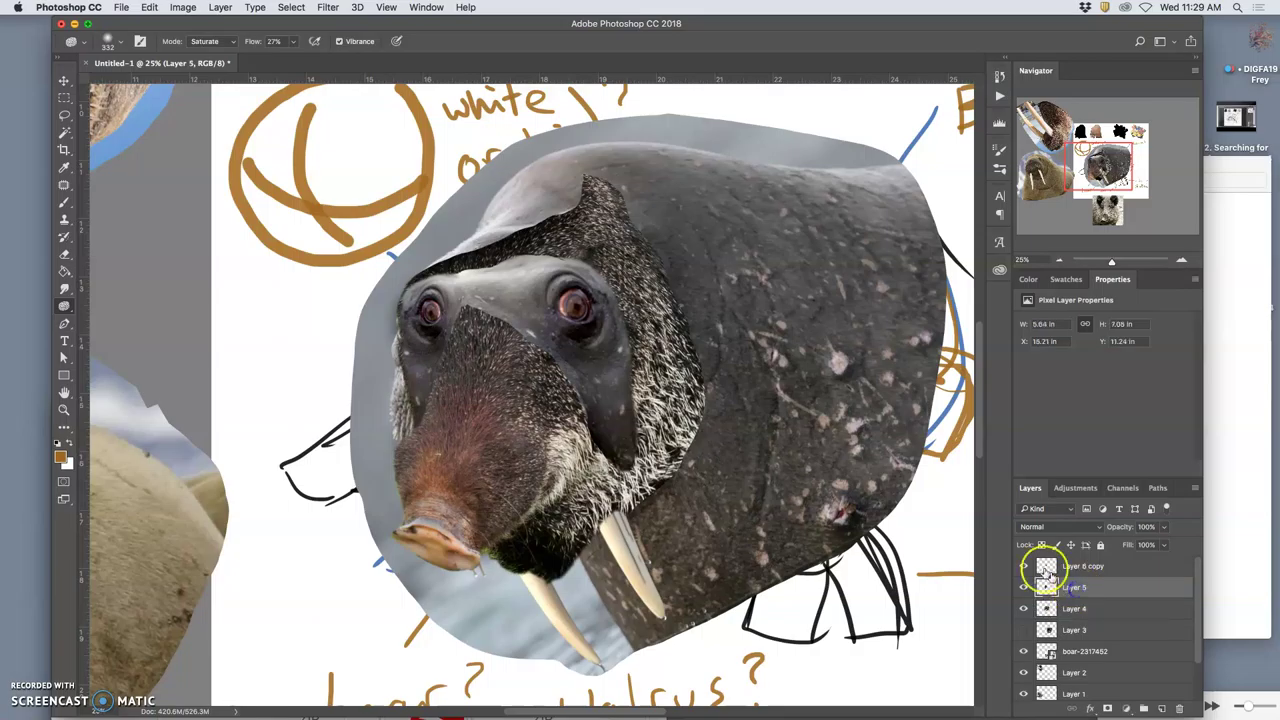
left_click(64, 253)
left_click(115, 50)
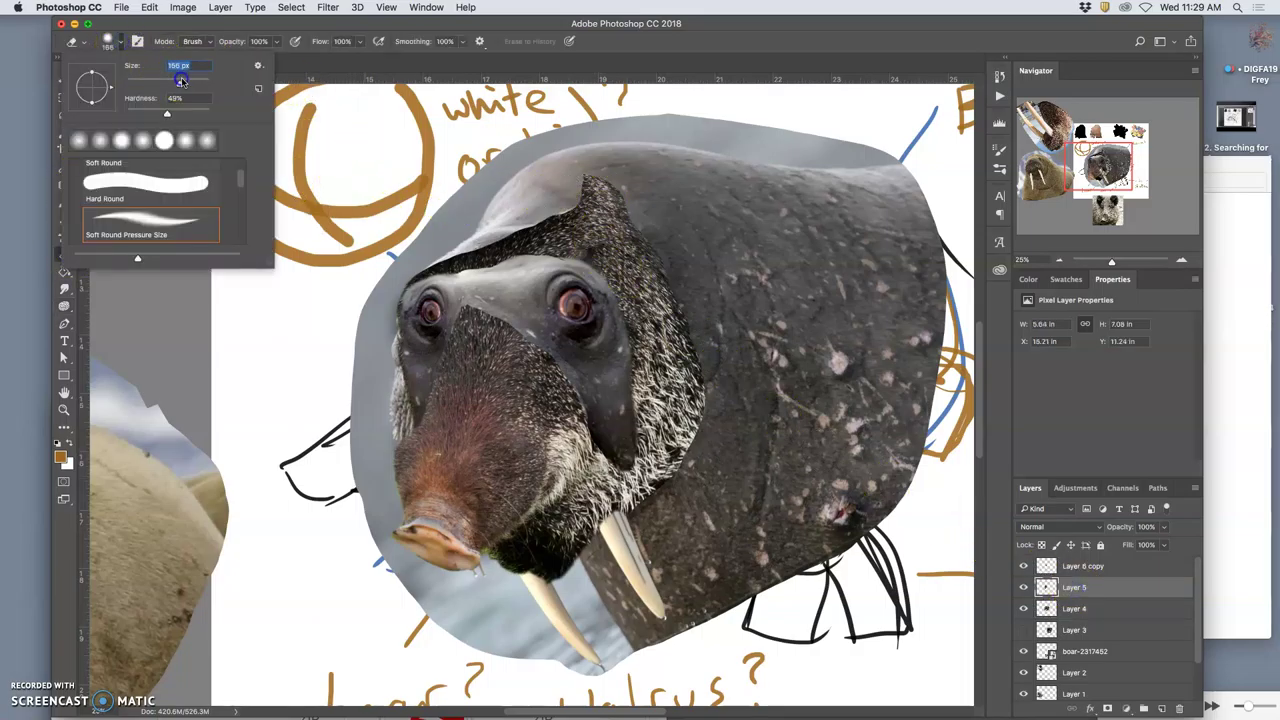
left_click(600, 185)
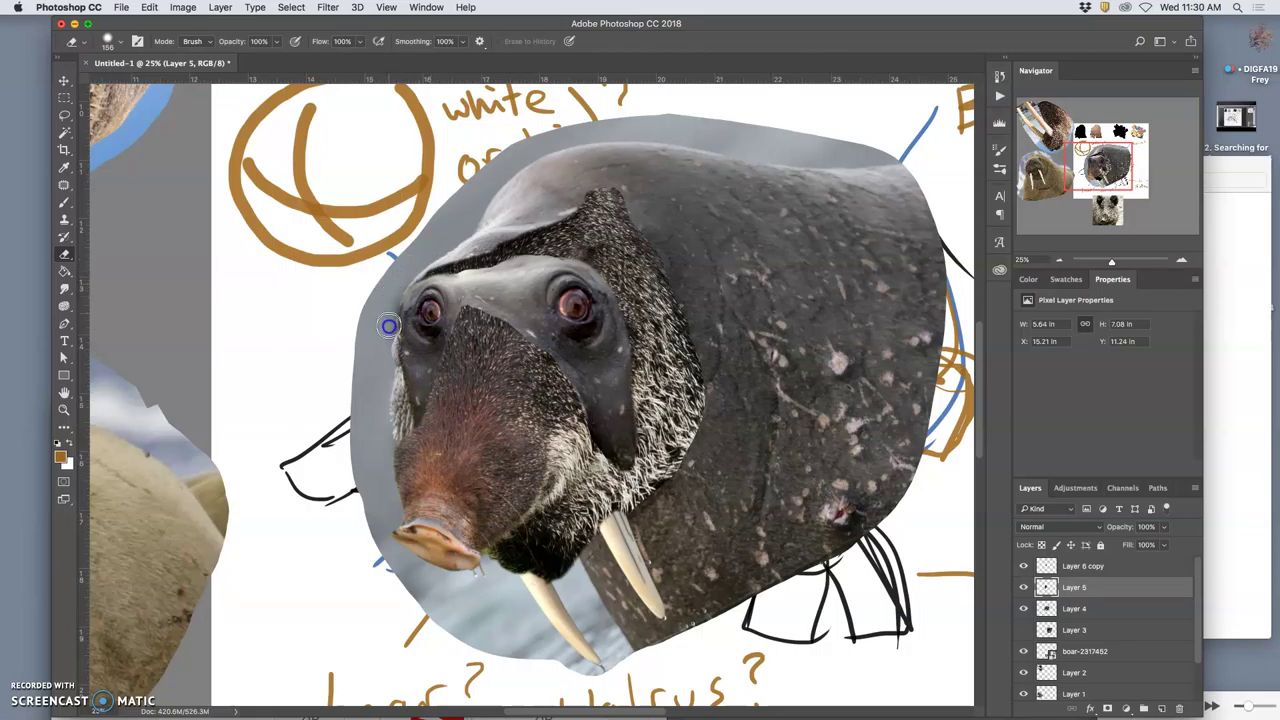
left_click_drag(405, 283, 577, 186)
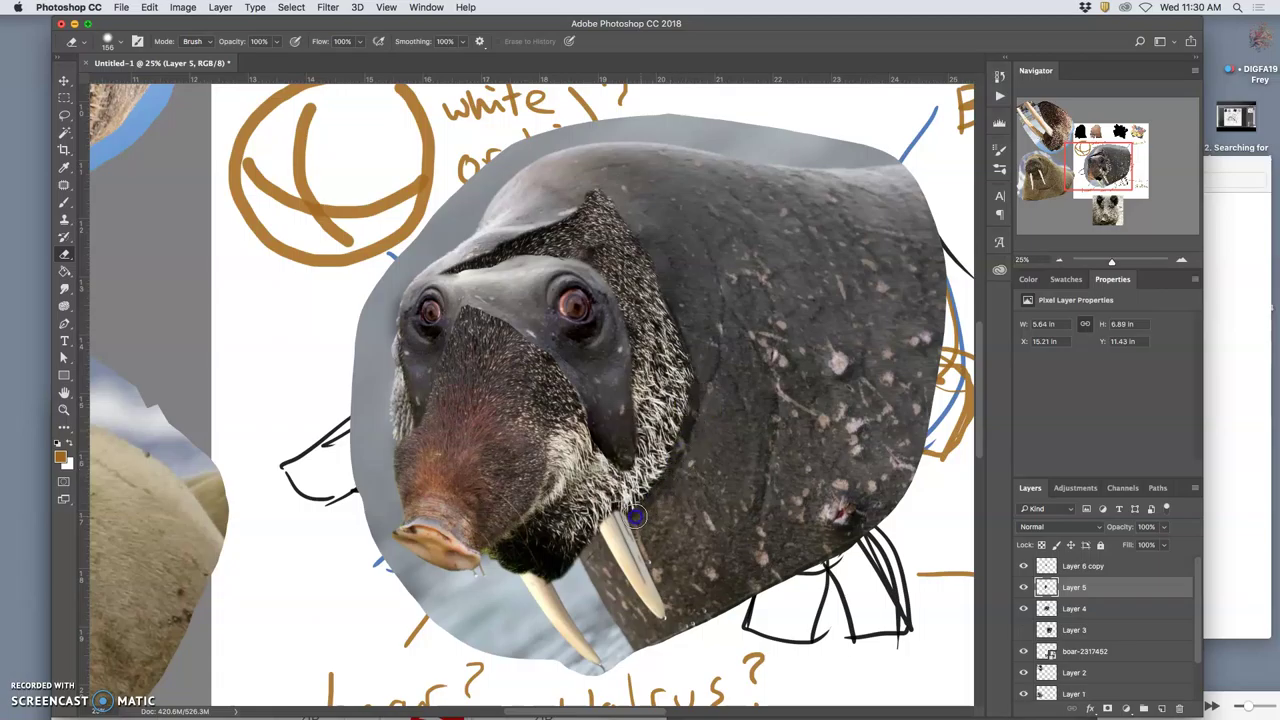
mouse_move(690, 451)
left_mouse_down()
mouse_move(700, 371)
mouse_move(731, 299)
left_mouse_up()
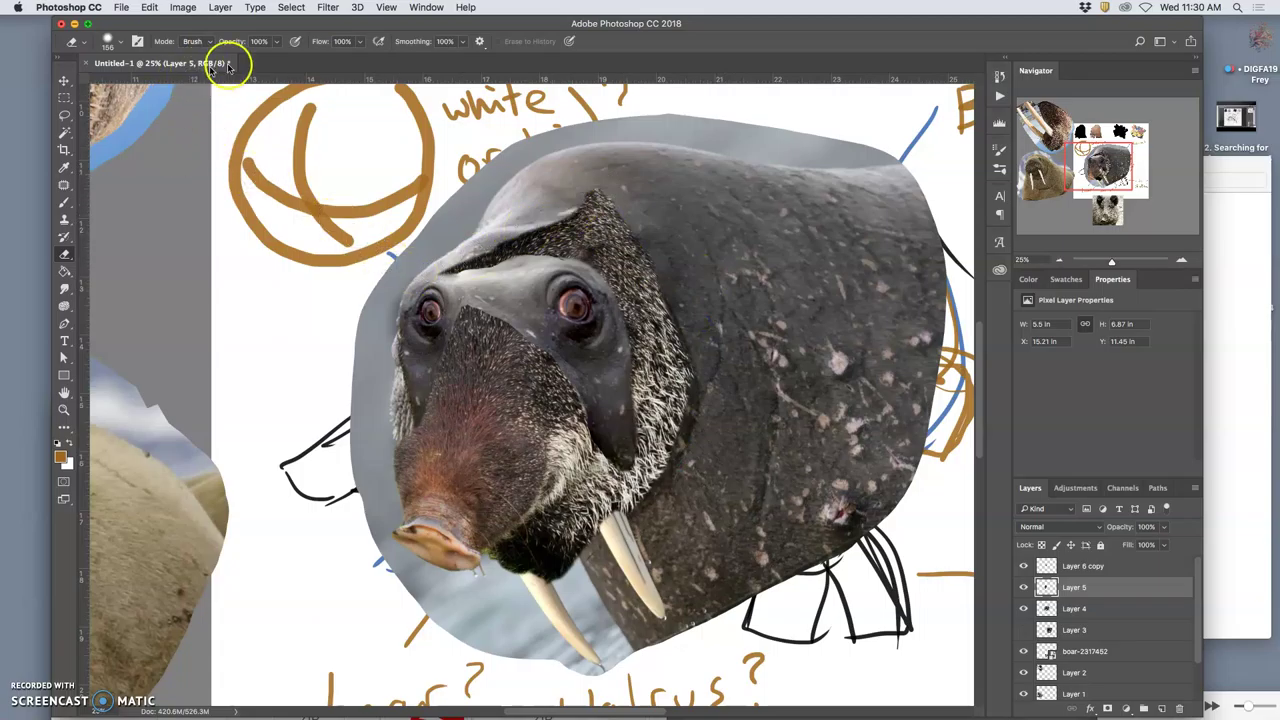
- Set the eraser to 47% opacity with a softer brush, and fade the fur edge on Layer 5 across the brow
left_click_drag(276, 41, 249, 57)
mouse_move(606, 189)
left_mouse_down()
mouse_move(546, 234)
mouse_move(543, 220)
mouse_move(490, 252)
mouse_move(537, 234)
left_mouse_up()
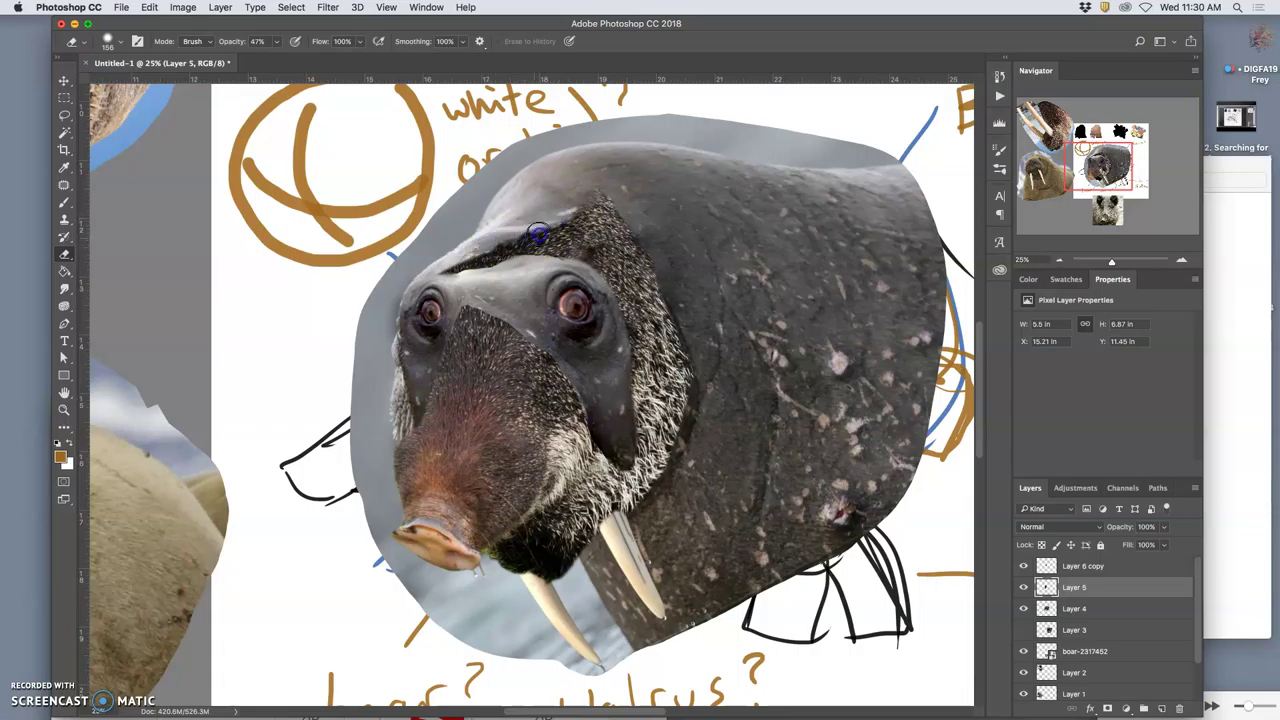
left_click(108, 41)
left_click_drag(160, 108, 132, 112)
left_click(520, 240)
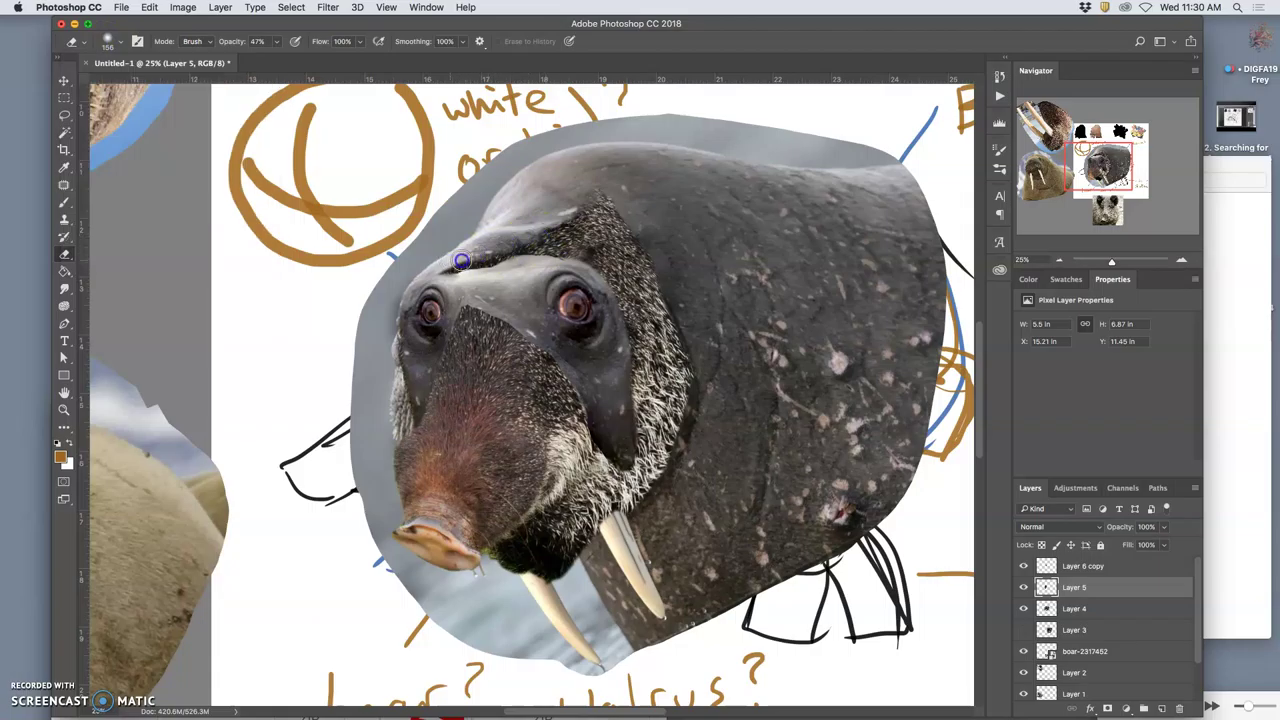
left_click_drag(459, 263, 476, 261)
left_click_drag(445, 271, 497, 258)
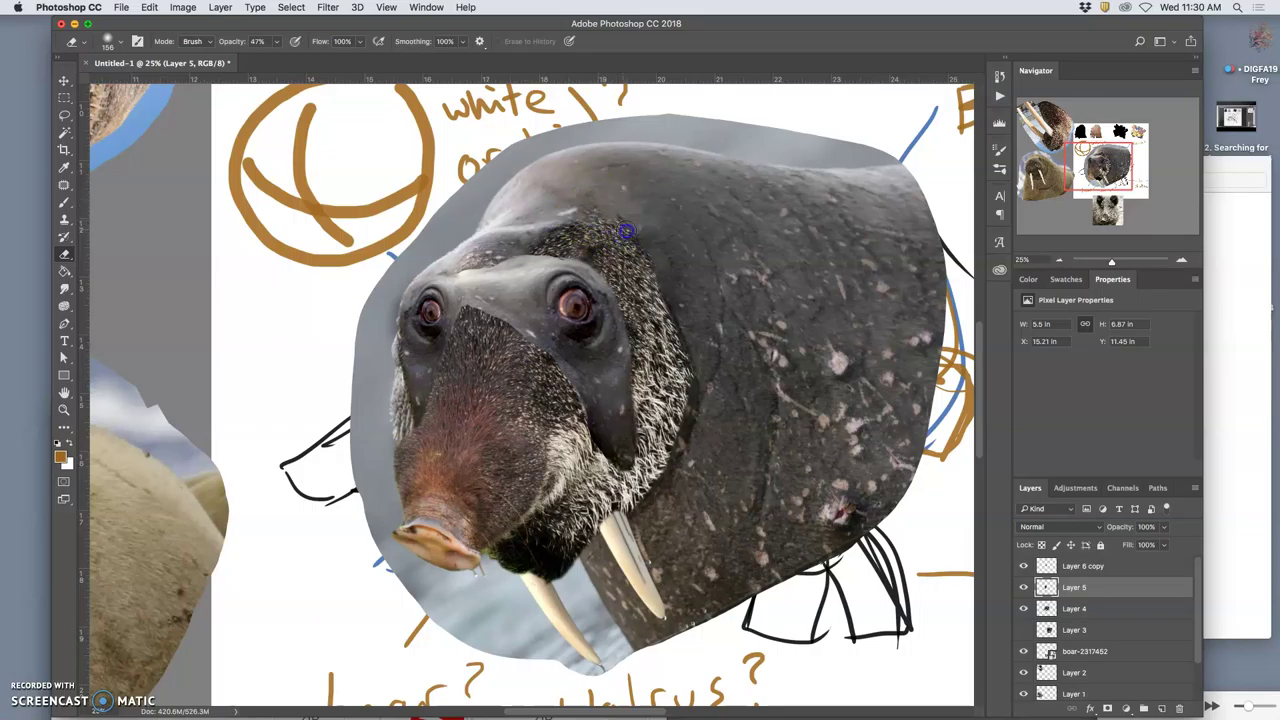
- Fade the Layer 5 fur edge down the outer cheek, around the tusk bases and under the chin with the eraser
mouse_move(662, 291)
left_mouse_down()
mouse_move(620, 220)
mouse_move(658, 259)
left_mouse_up()
mouse_move(674, 339)
left_mouse_down()
mouse_move(693, 375)
mouse_move(691, 411)
mouse_move(687, 385)
mouse_move(676, 387)
mouse_move(672, 458)
left_mouse_up()
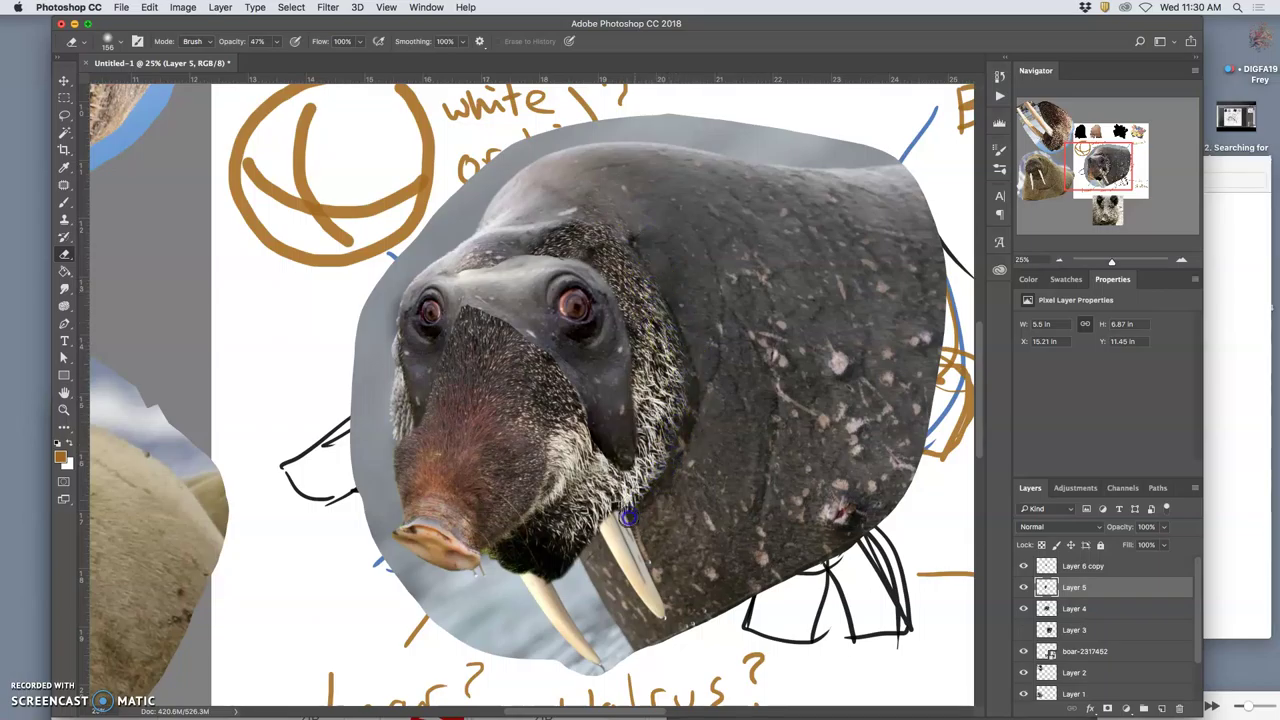
left_click_drag(609, 517, 575, 551)
left_click_drag(487, 560, 502, 568)
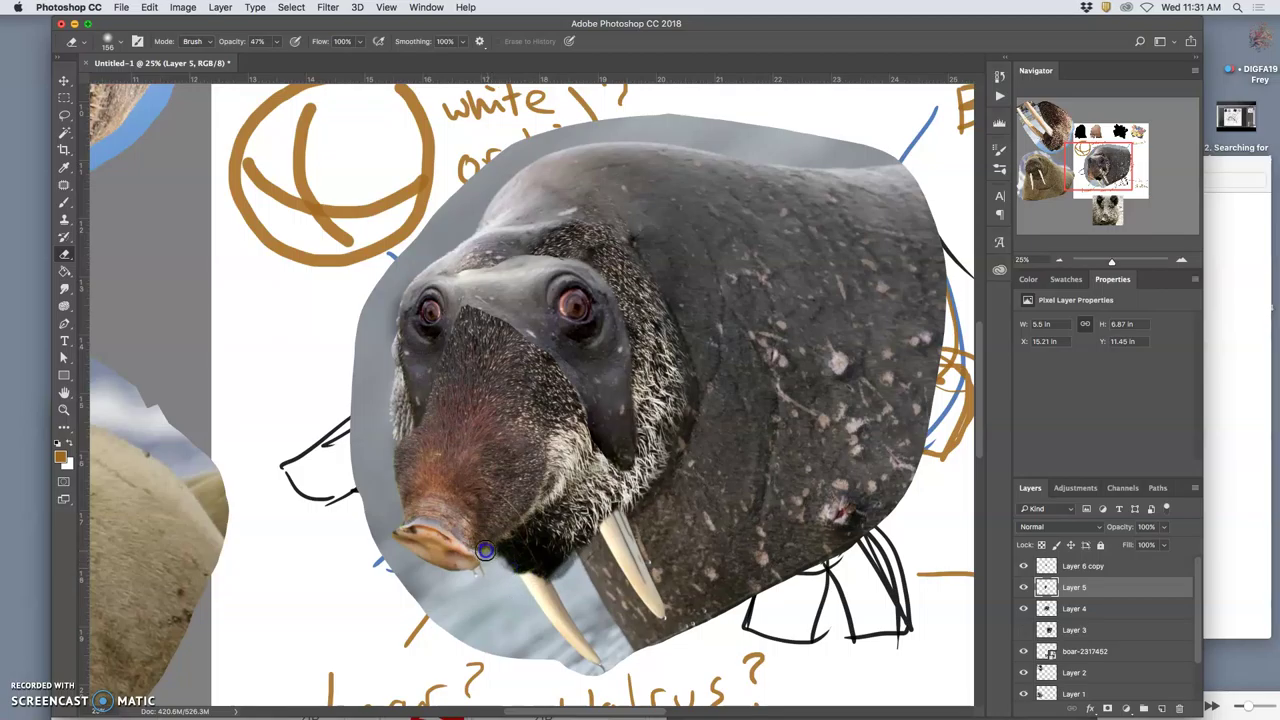
left_click_drag(571, 566, 511, 577)
- Erase the lower tip and inner edge of the eye patch on Layer 6 copy, blending it into the cheek and snout fur
left_click(1080, 566)
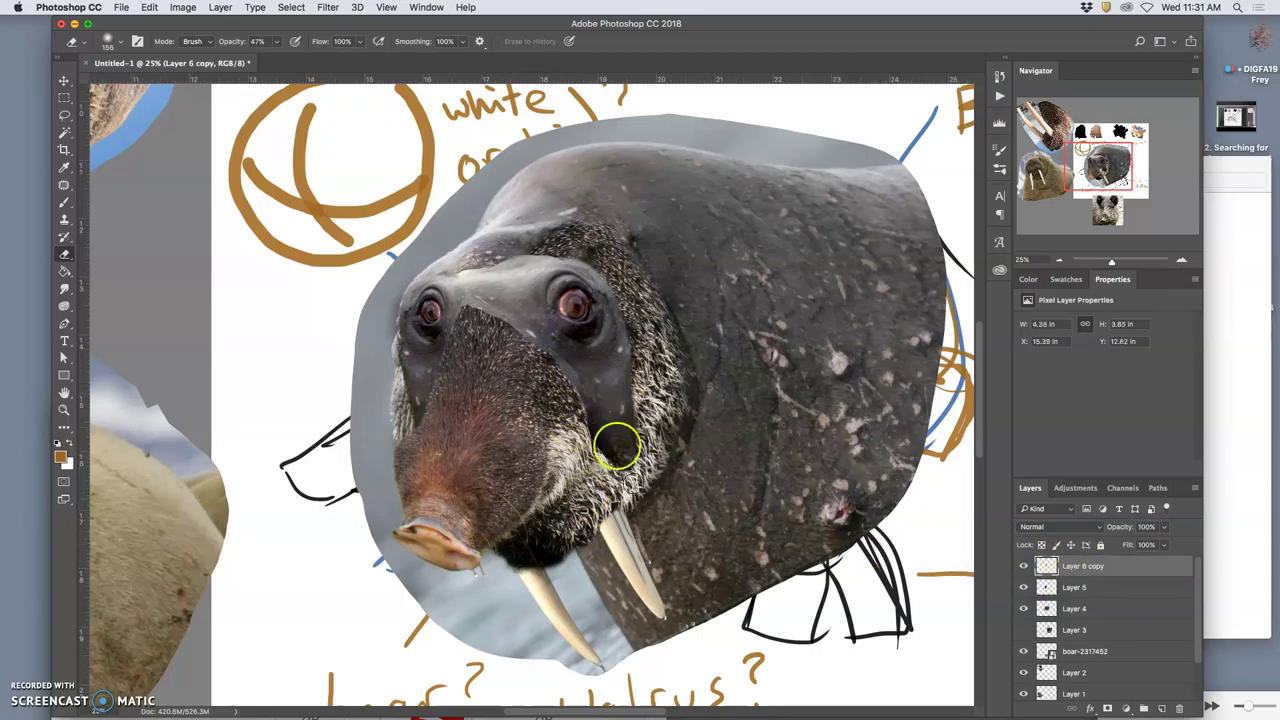
left_click_drag(631, 467, 634, 400)
left_click_drag(626, 460, 600, 459)
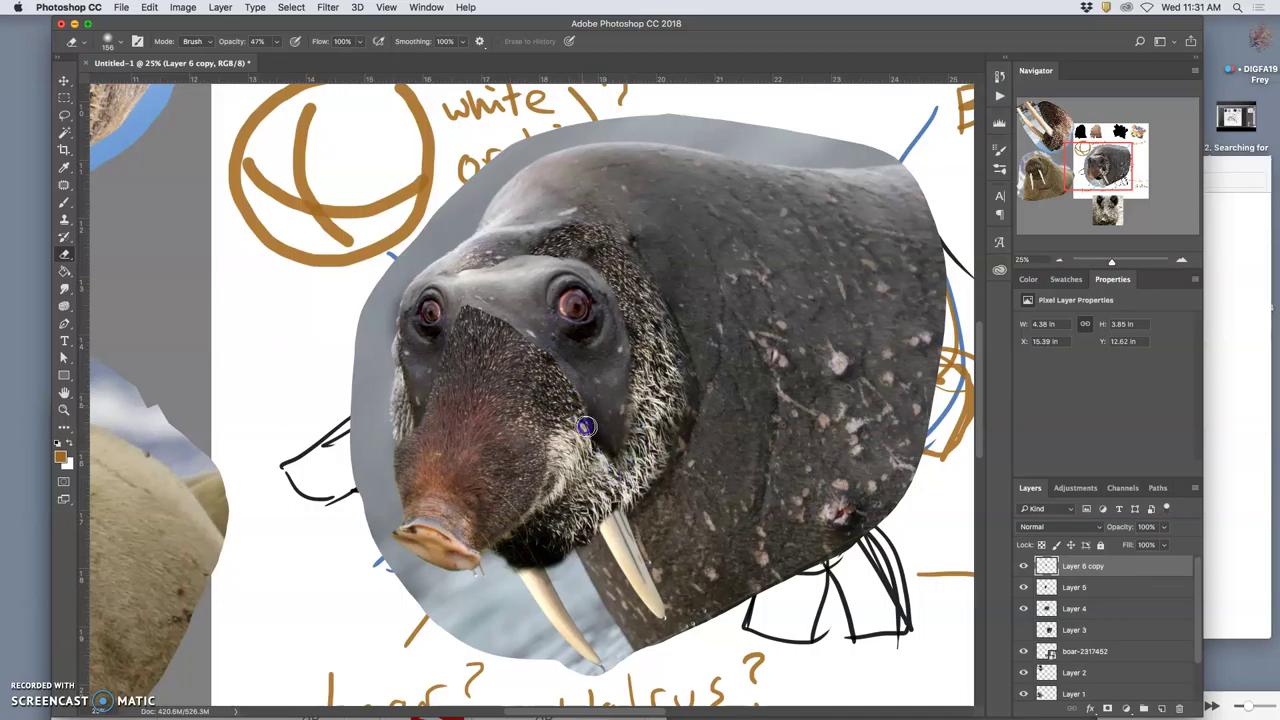
left_click_drag(609, 467, 560, 388)
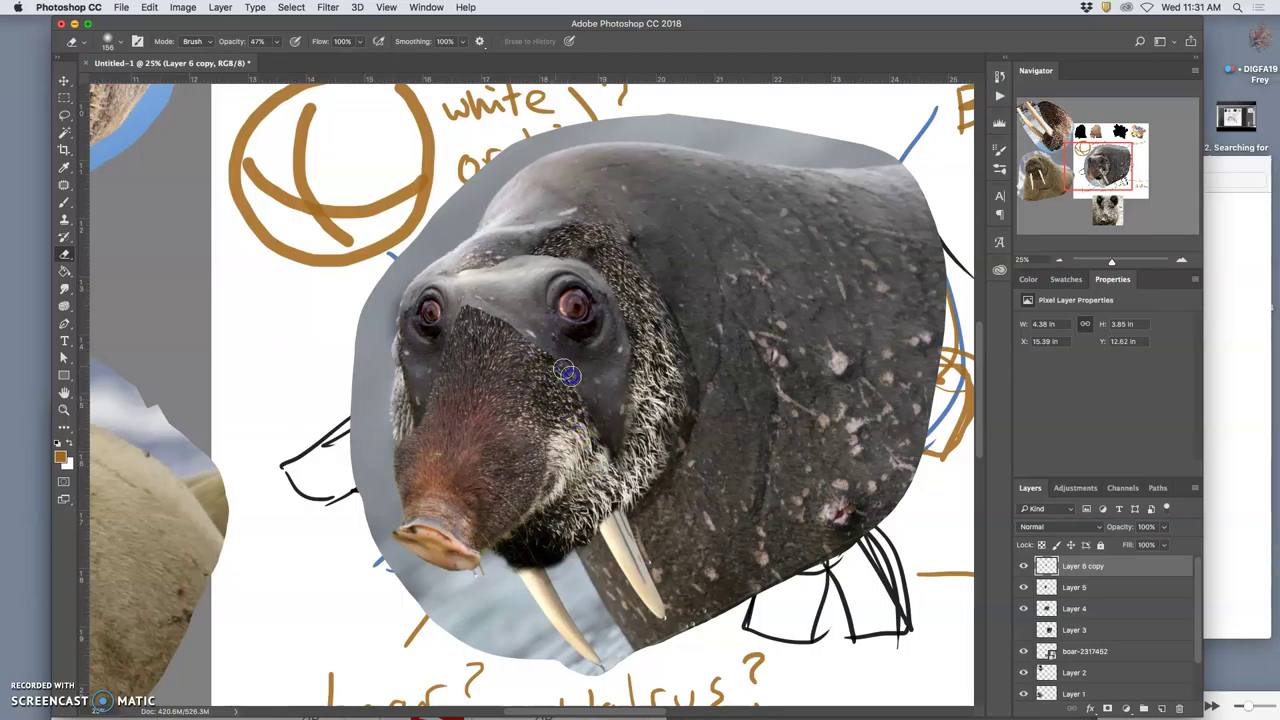
mouse_move(556, 354)
left_mouse_down()
mouse_move(468, 301)
mouse_move(475, 311)
mouse_move(486, 294)
mouse_move(514, 337)
mouse_move(504, 311)
mouse_move(495, 328)
mouse_move(546, 369)
left_mouse_up()
mouse_move(598, 442)
left_mouse_down()
mouse_move(614, 470)
mouse_move(636, 359)
mouse_move(628, 304)
mouse_move(594, 410)
mouse_move(621, 443)
mouse_move(612, 465)
mouse_move(472, 326)
left_mouse_up()
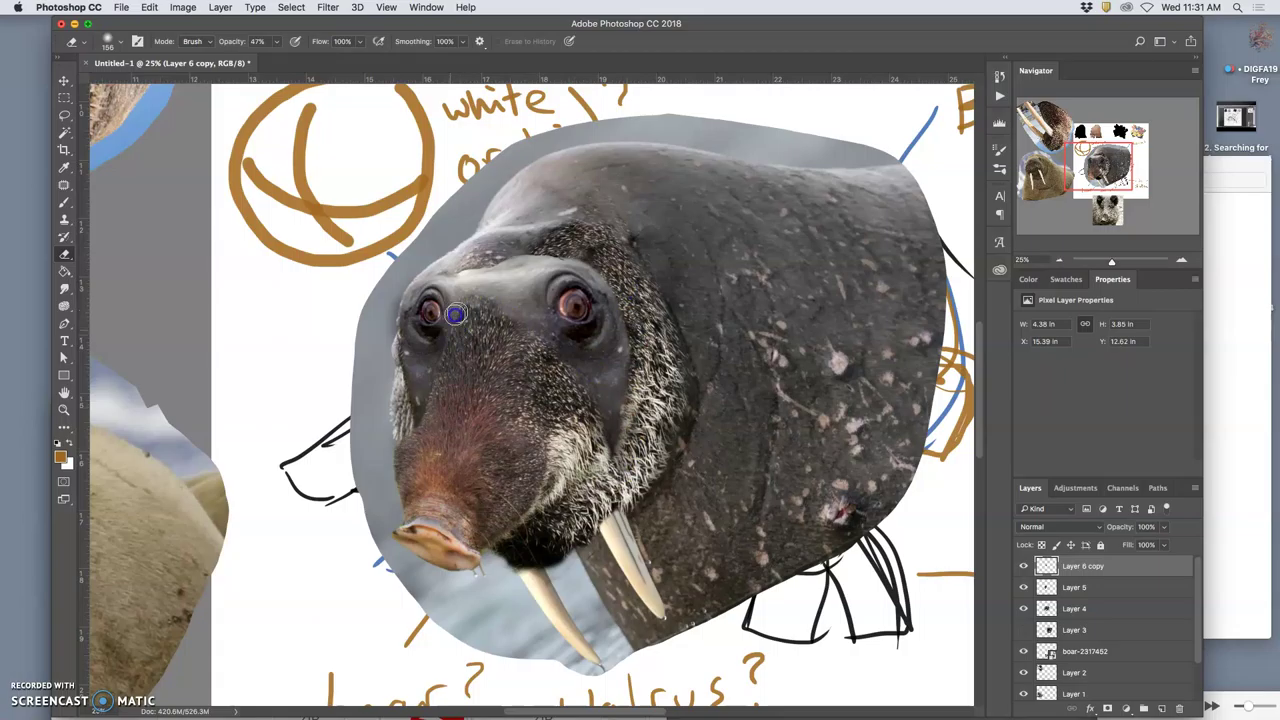
- Soften the remaining eye patch edges on Layer 6 copy beside the outer cheek, along the brow and between the eyes
mouse_move(440, 377)
left_mouse_down()
mouse_move(460, 306)
mouse_move(486, 302)
mouse_move(535, 351)
mouse_move(525, 483)
mouse_move(567, 455)
mouse_move(566, 393)
mouse_move(556, 442)
mouse_move(461, 383)
mouse_move(410, 382)
mouse_move(411, 404)
mouse_move(407, 351)
mouse_move(414, 404)
mouse_move(486, 373)
mouse_move(625, 405)
mouse_move(601, 432)
left_mouse_up()
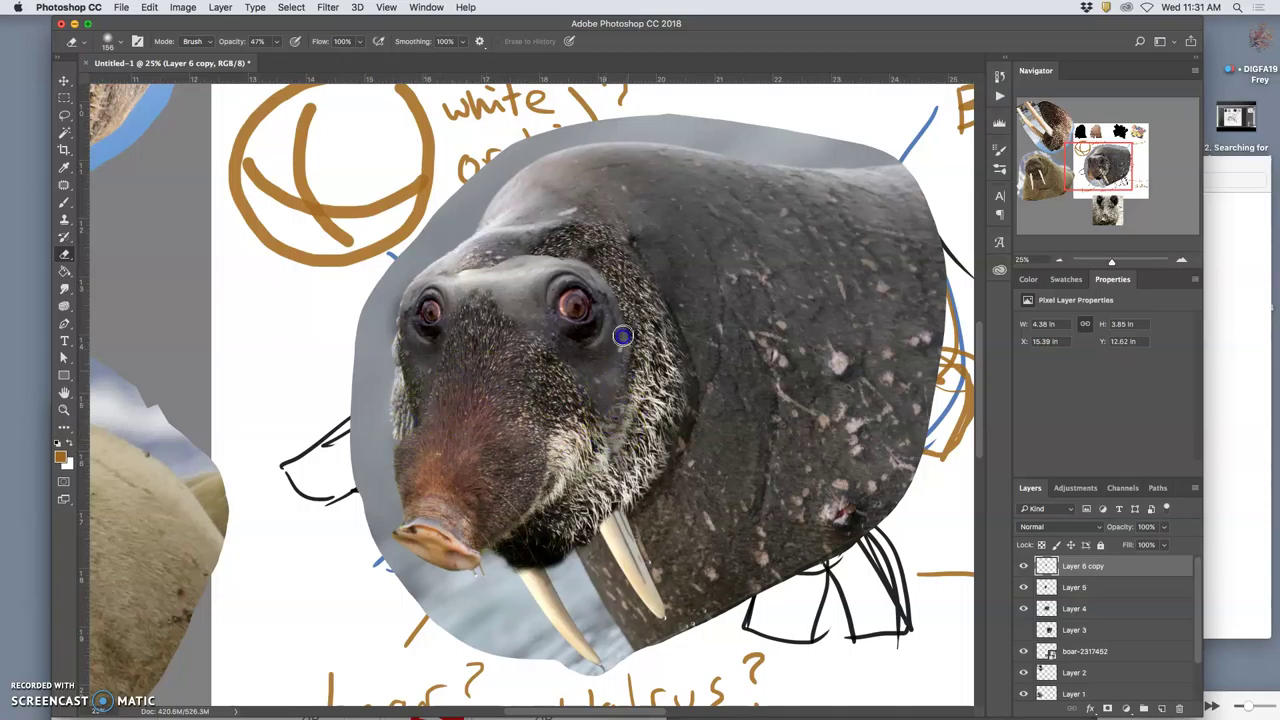
mouse_move(667, 333)
left_mouse_down()
mouse_move(656, 404)
mouse_move(613, 425)
left_mouse_up()
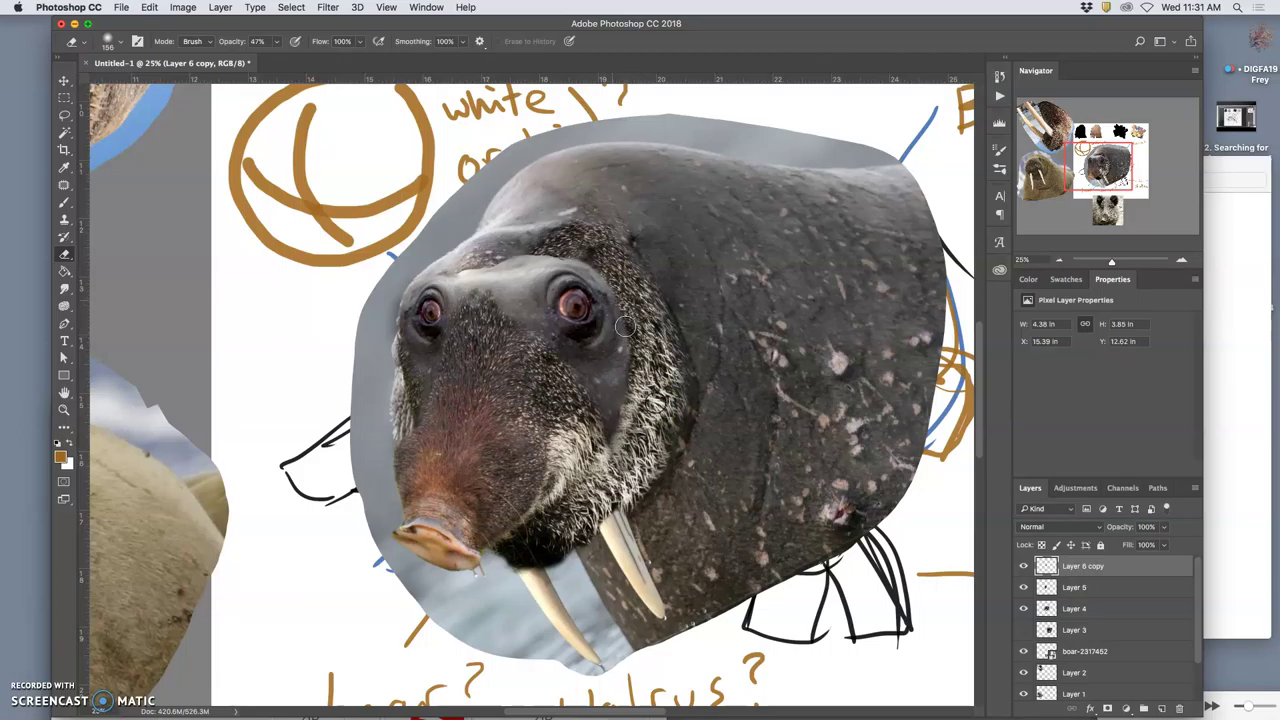
mouse_move(440, 415)
left_mouse_down()
mouse_move(421, 447)
mouse_move(446, 372)
mouse_move(495, 306)
mouse_move(558, 257)
left_mouse_up()
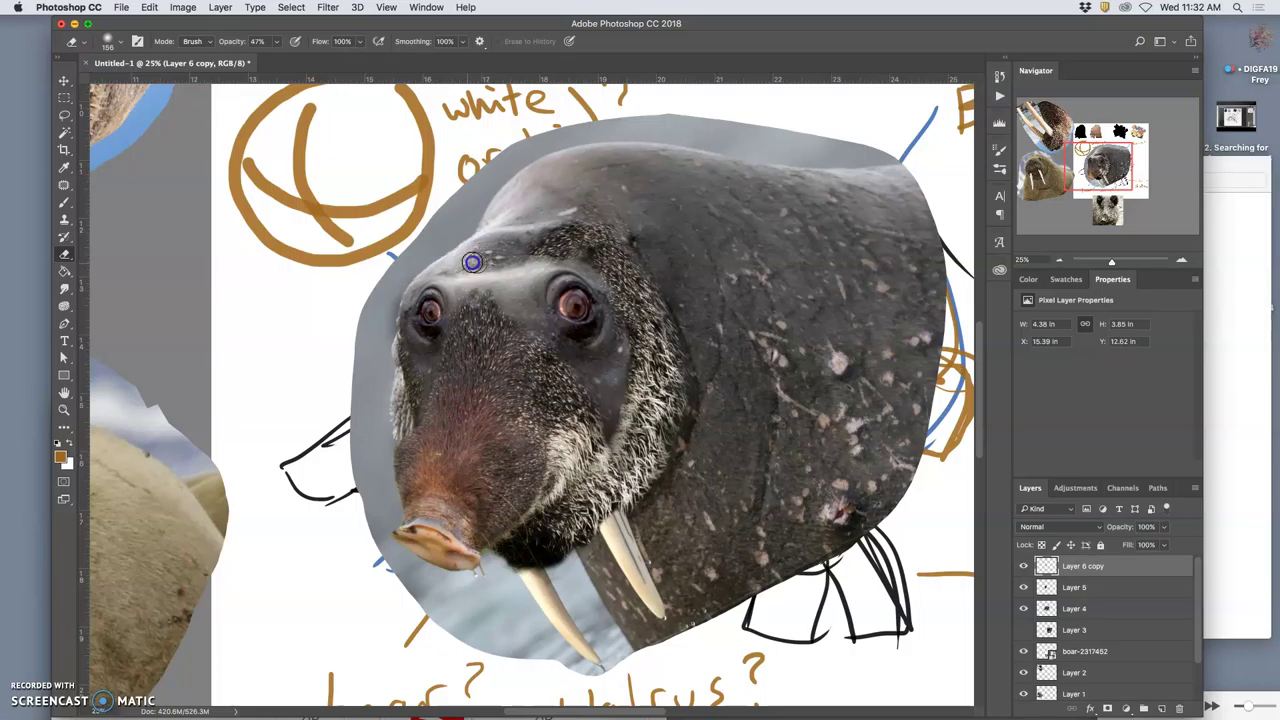
left_click_drag(553, 318, 504, 322)
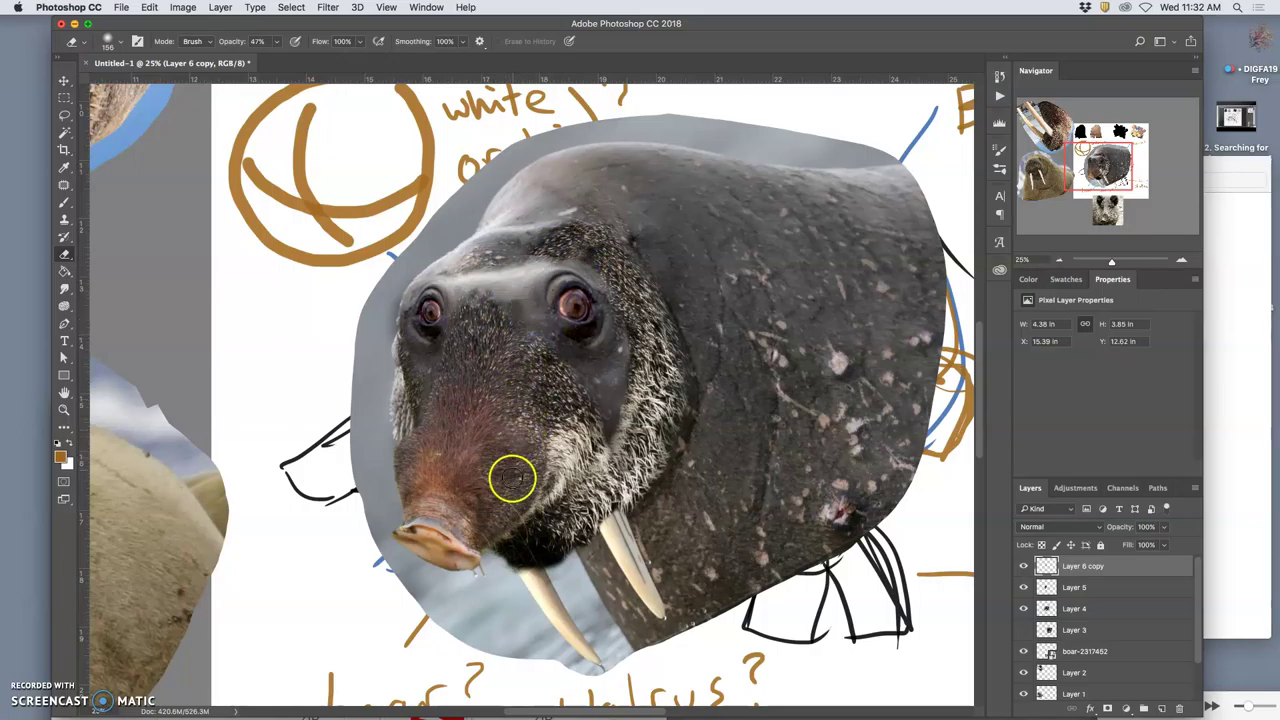
- Examine the blended creature head within the whole collage and up close around the snout and tusks
key("super+minus")
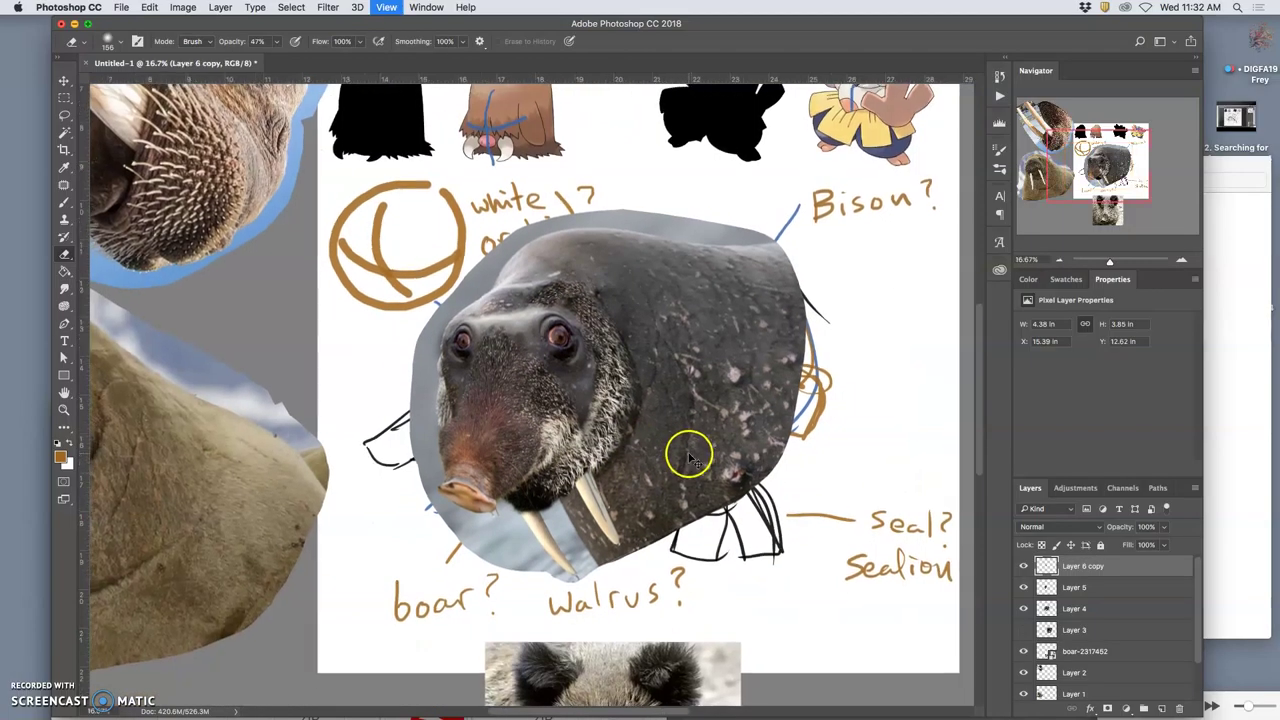
key("super+equal")
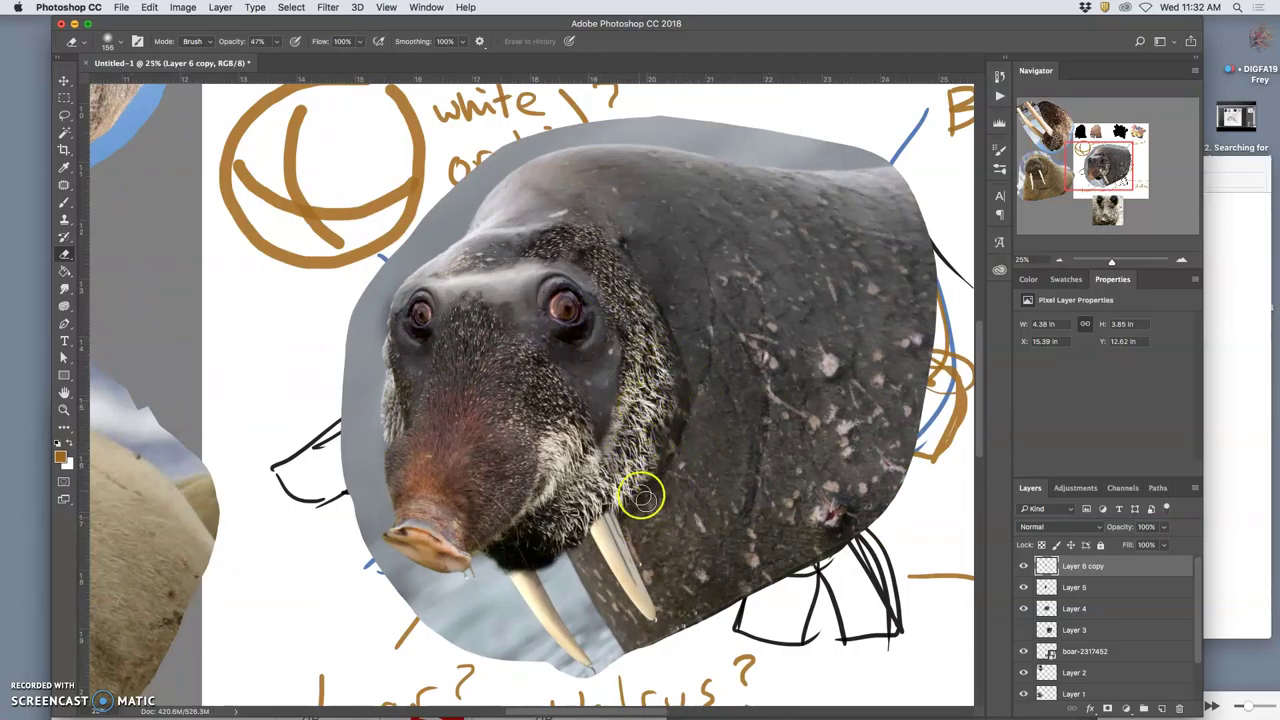
key("super+minus")
key("super+minus")
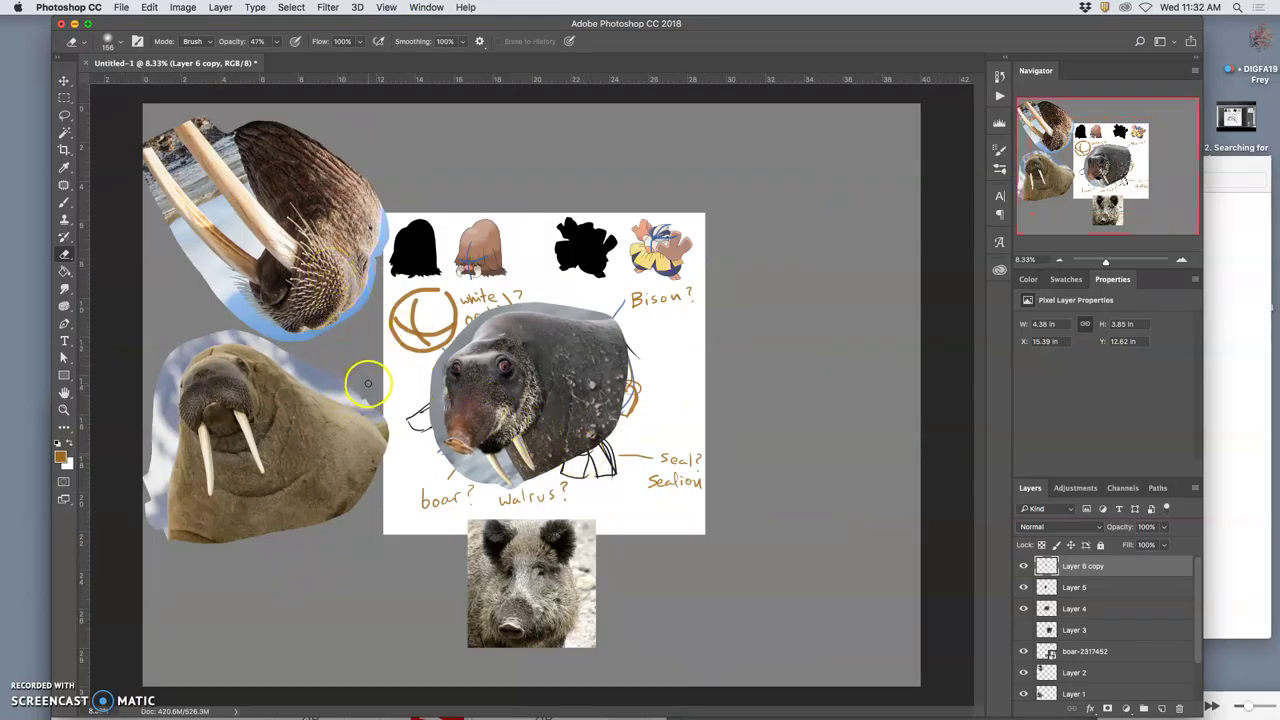
key("super+plus")
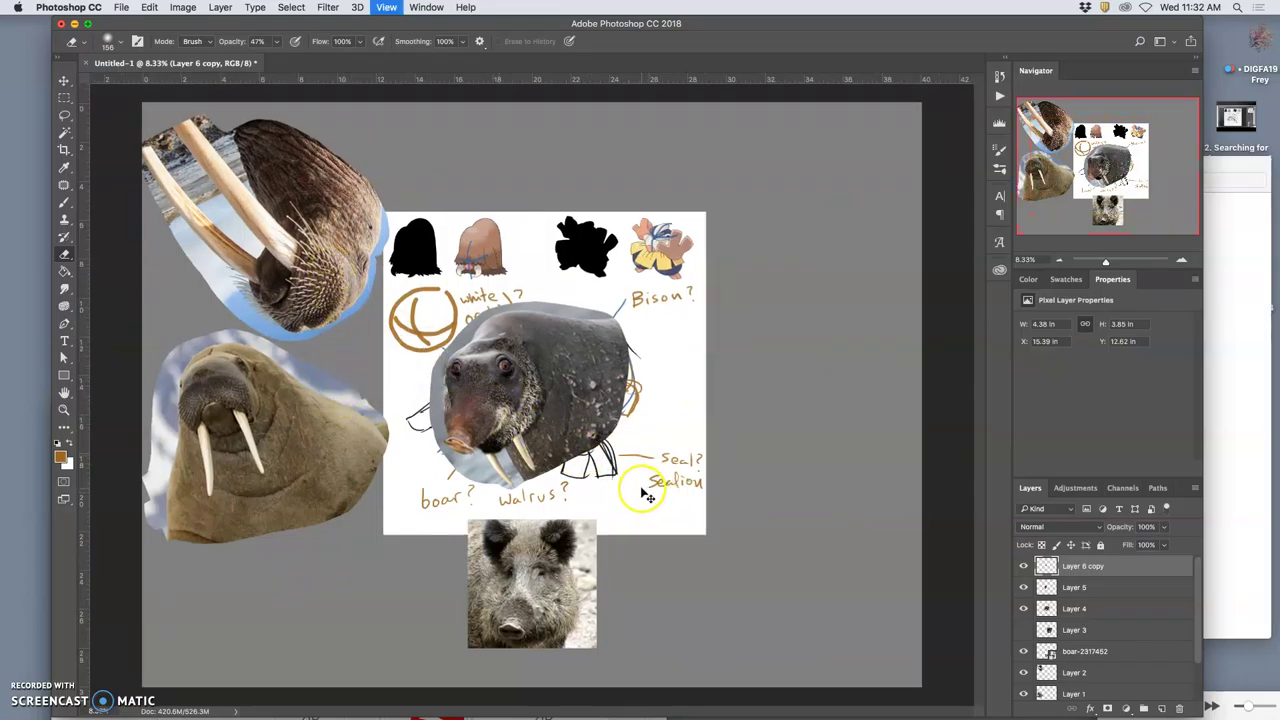
key("super+plus")
left_click_drag(586, 463, 586, 271)
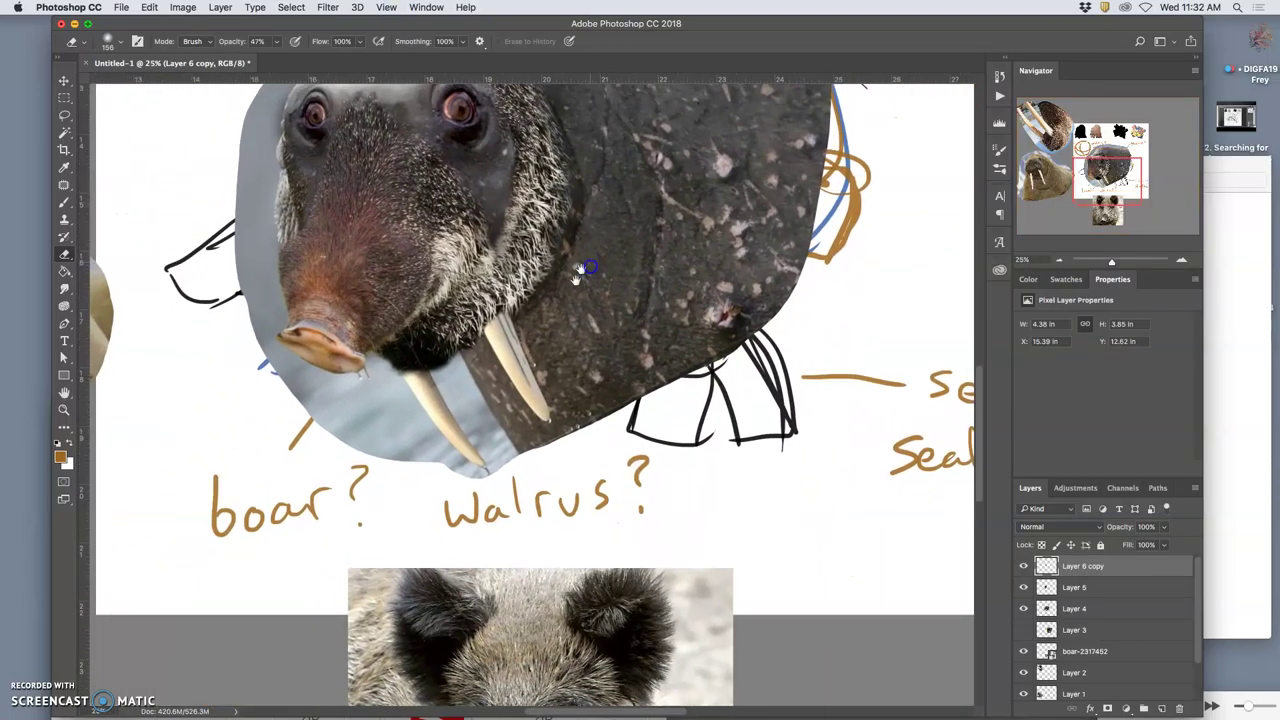
key("super+z")
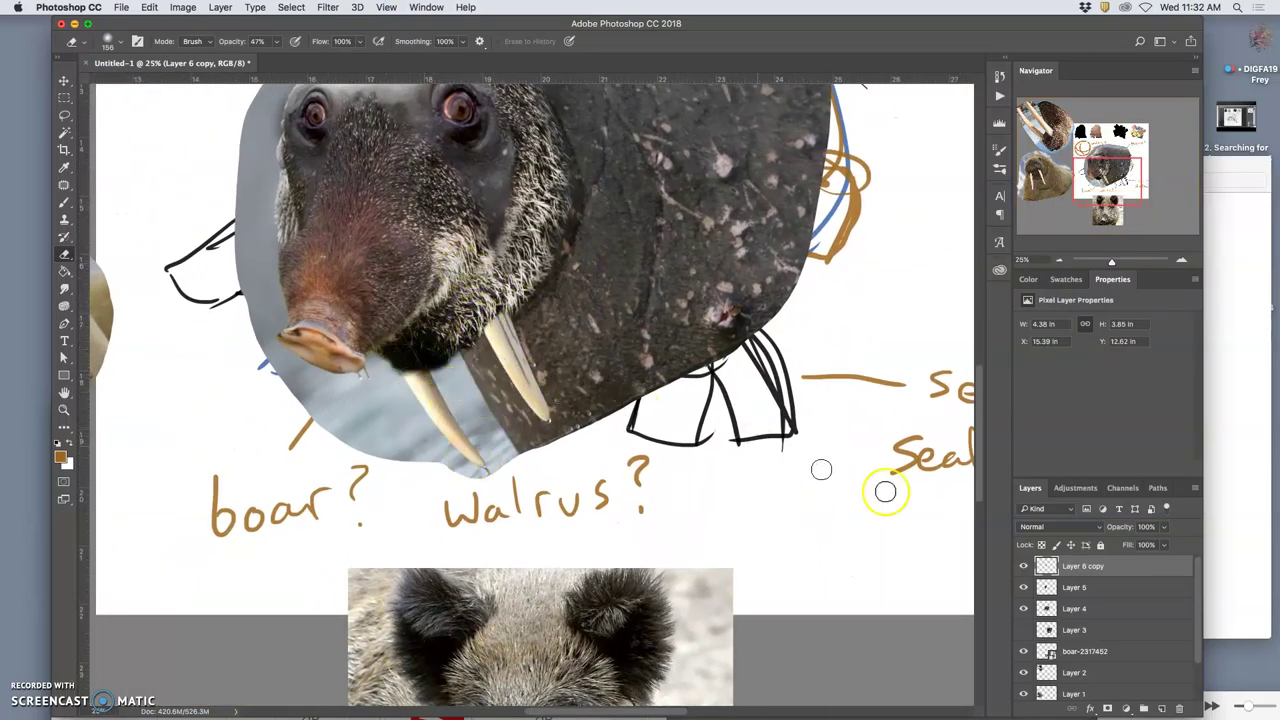
- Lasso the tusk nearest the snout on Layer 4 with its surrounding area and copy it to a new layer
left_click(1106, 612)
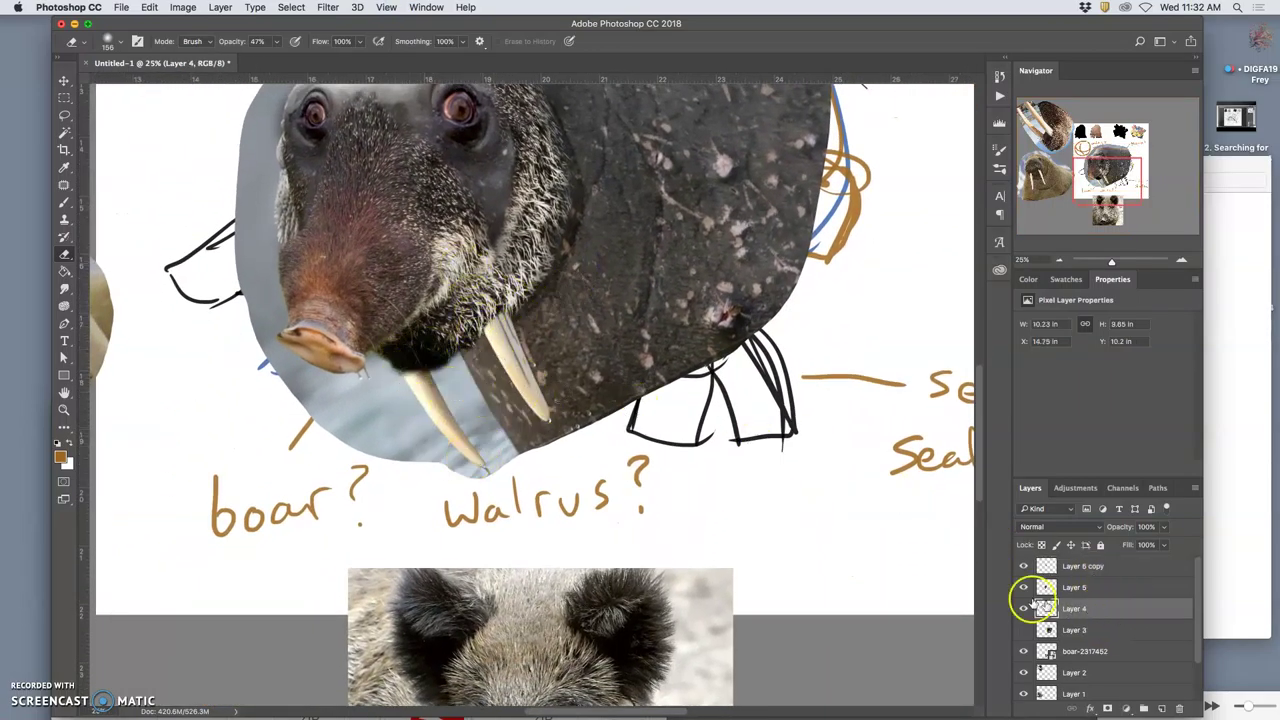
left_click(64, 115)
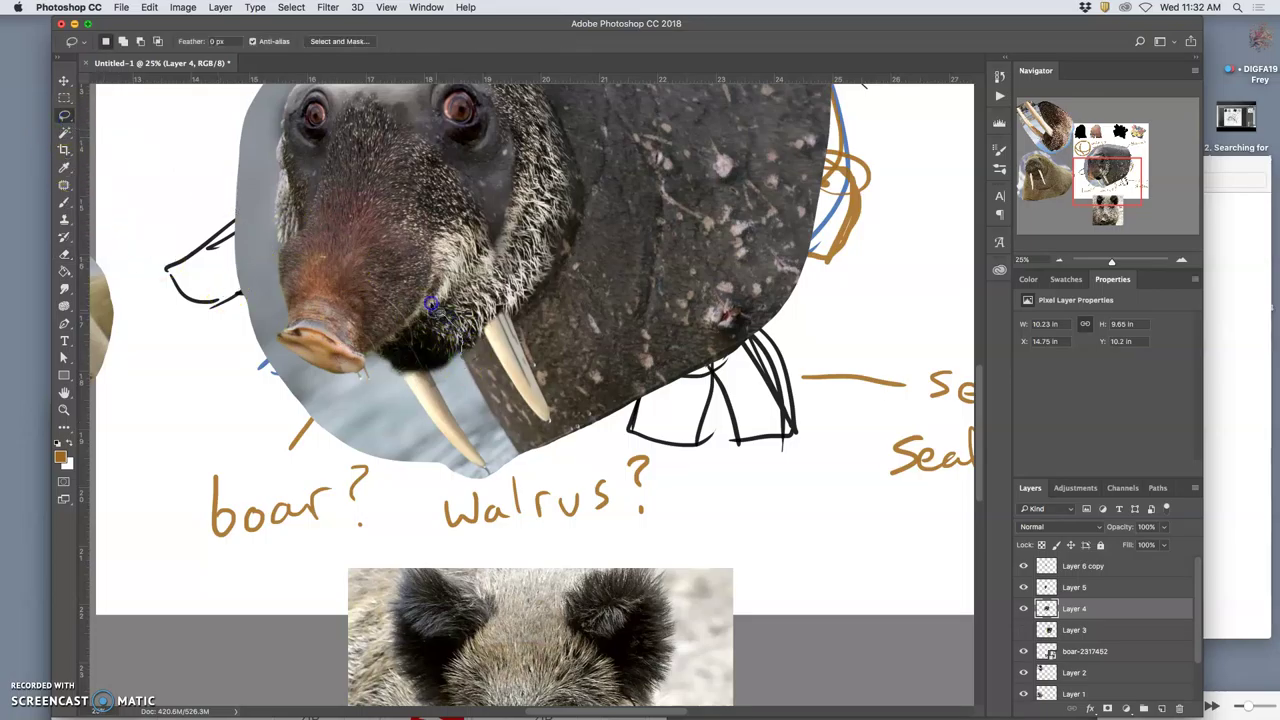
mouse_move(397, 270)
left_mouse_down()
mouse_move(448, 320)
mouse_move(461, 362)
left_mouse_up()
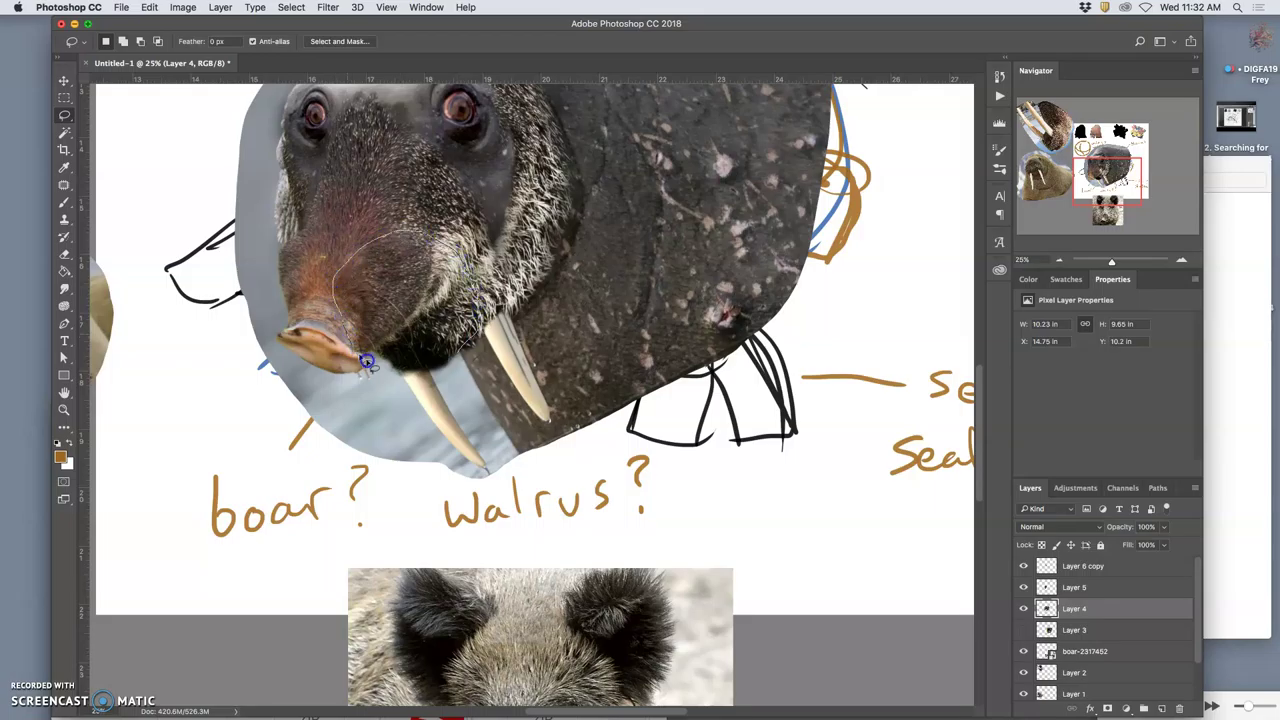
left_click_drag(485, 436, 482, 432)
key("super+j")
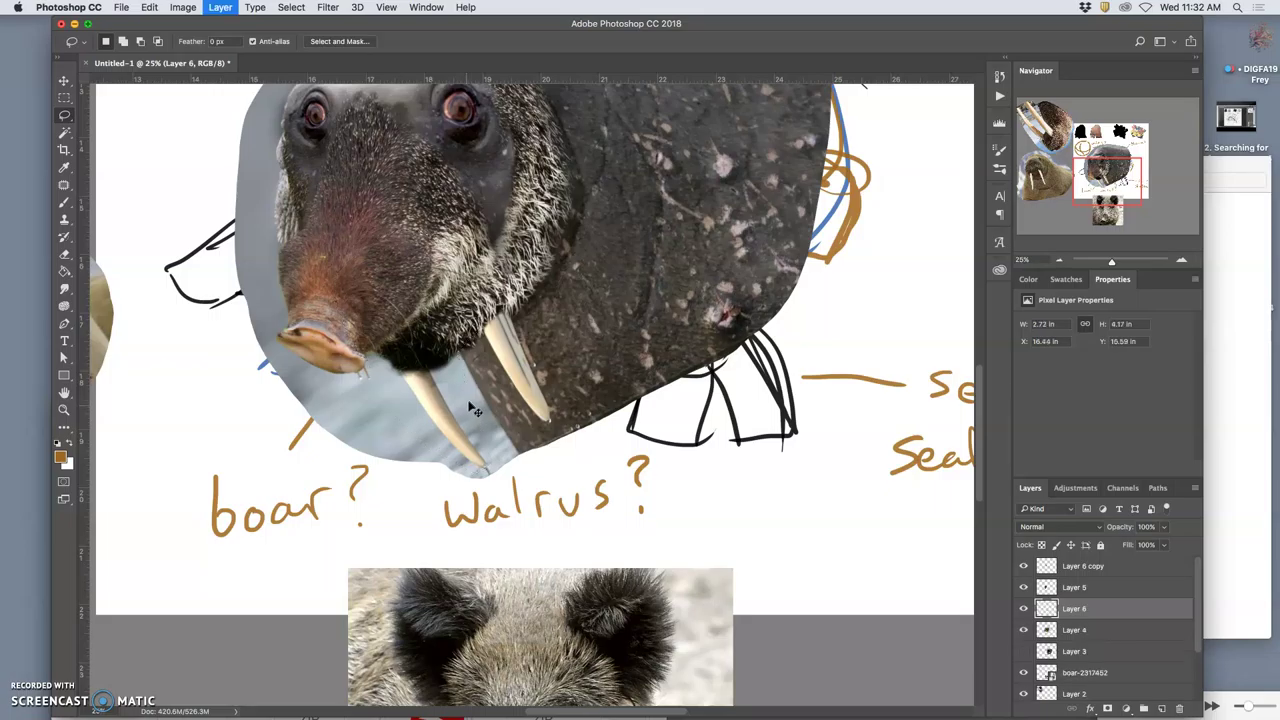
- Rotate the copied tusk about 37.5°, widen it to about 112%, and place it beneath the boar's snout
key("super+t")
left_click_drag(511, 471, 388, 374)
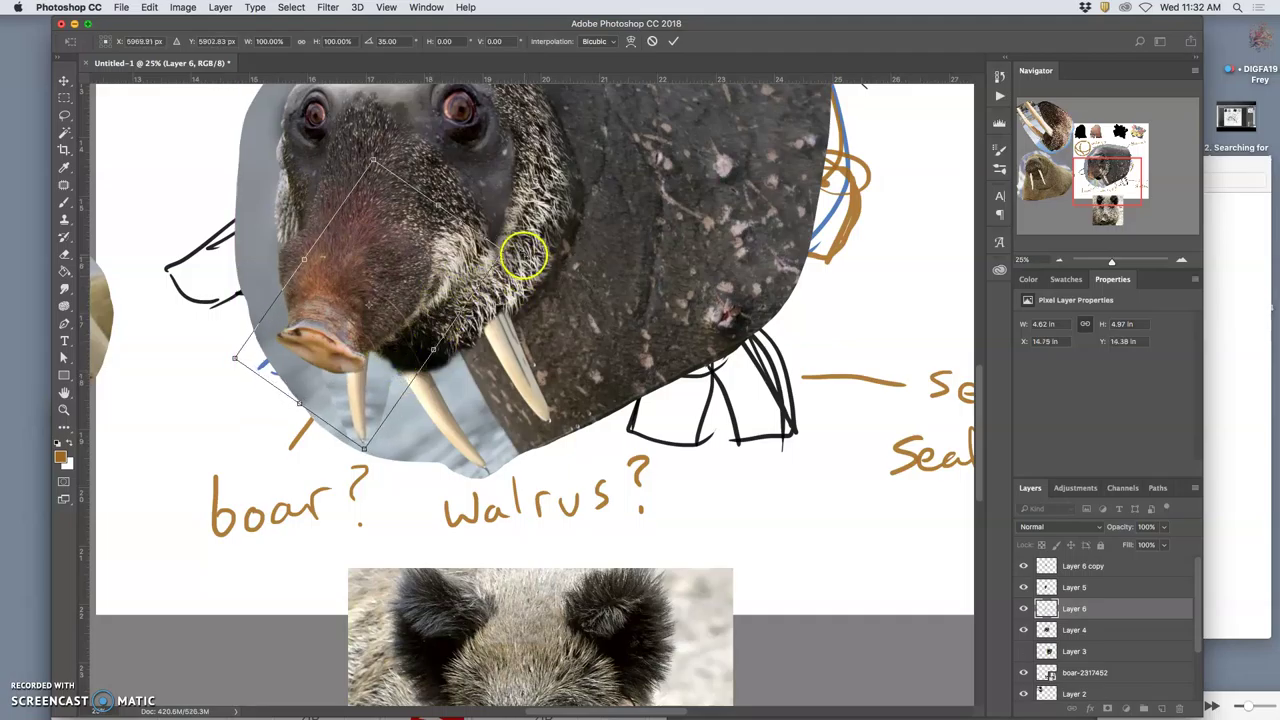
left_click_drag(517, 250, 522, 250)
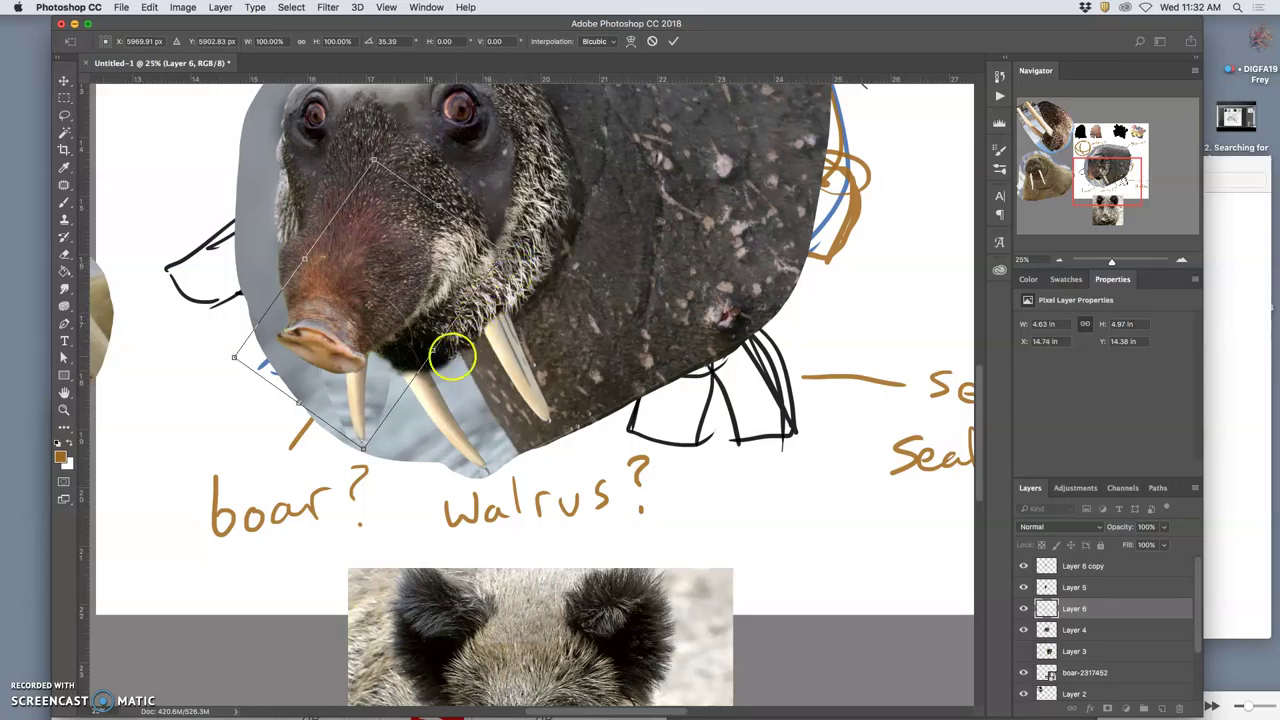
left_click_drag(433, 351, 452, 352)
left_click_drag(391, 385, 383, 366)
mouse_move(526, 254)
left_mouse_down()
mouse_move(574, 232)
mouse_move(541, 248)
left_mouse_up()
left_click_drag(454, 300, 454, 293)
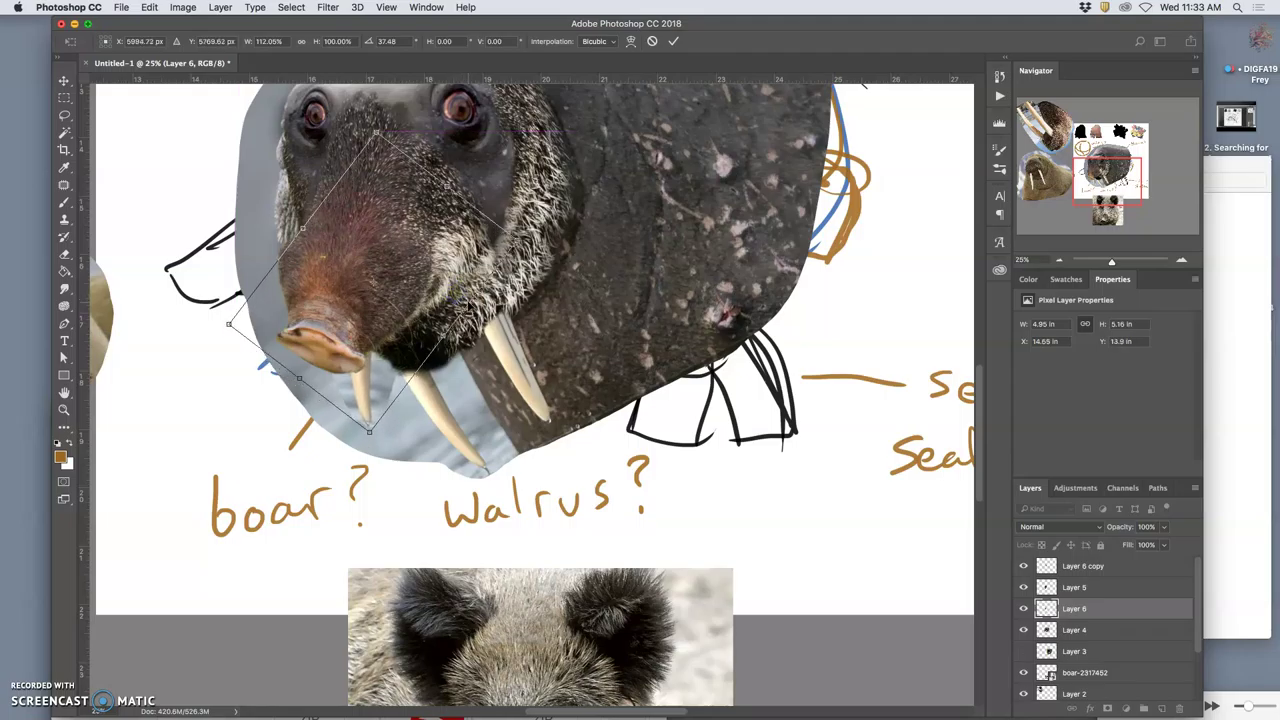
key("Return")
- Lasso the brown walrus's muzzle and both tusks on Layer 1 and copy them to a new layer
key("l")
key("super+minus")
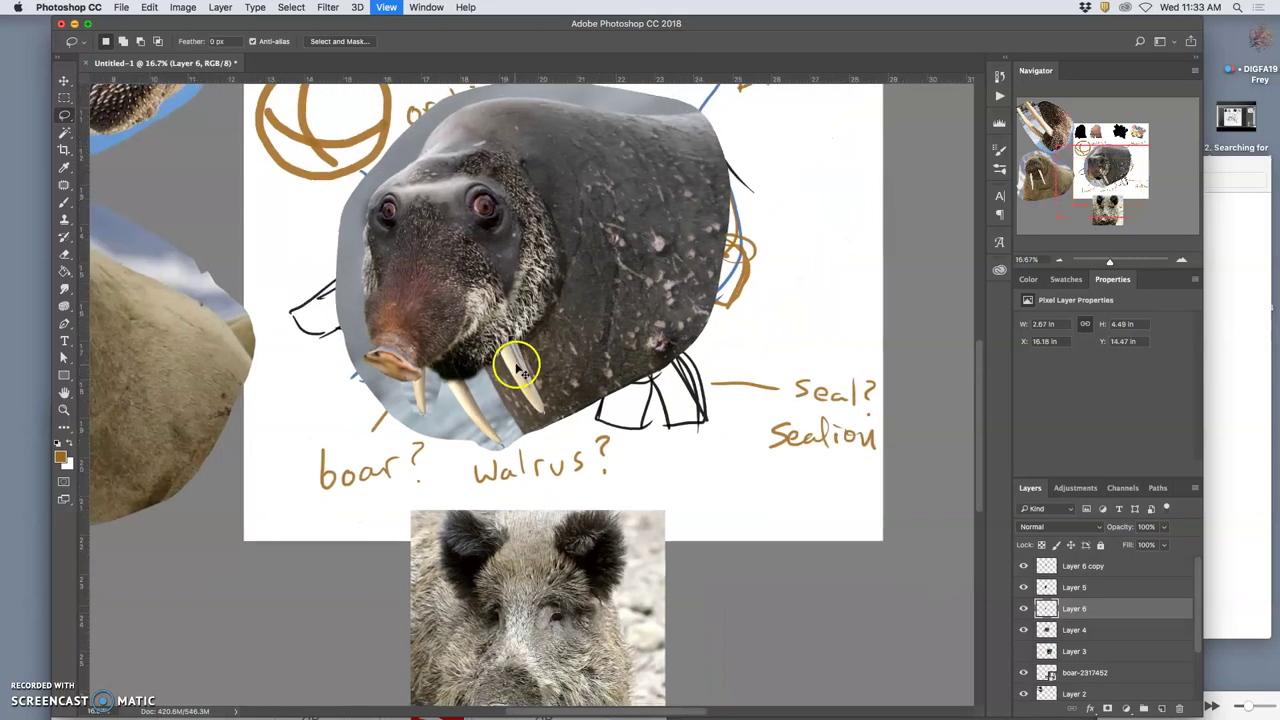
key("super+minus")
key("super+minus")
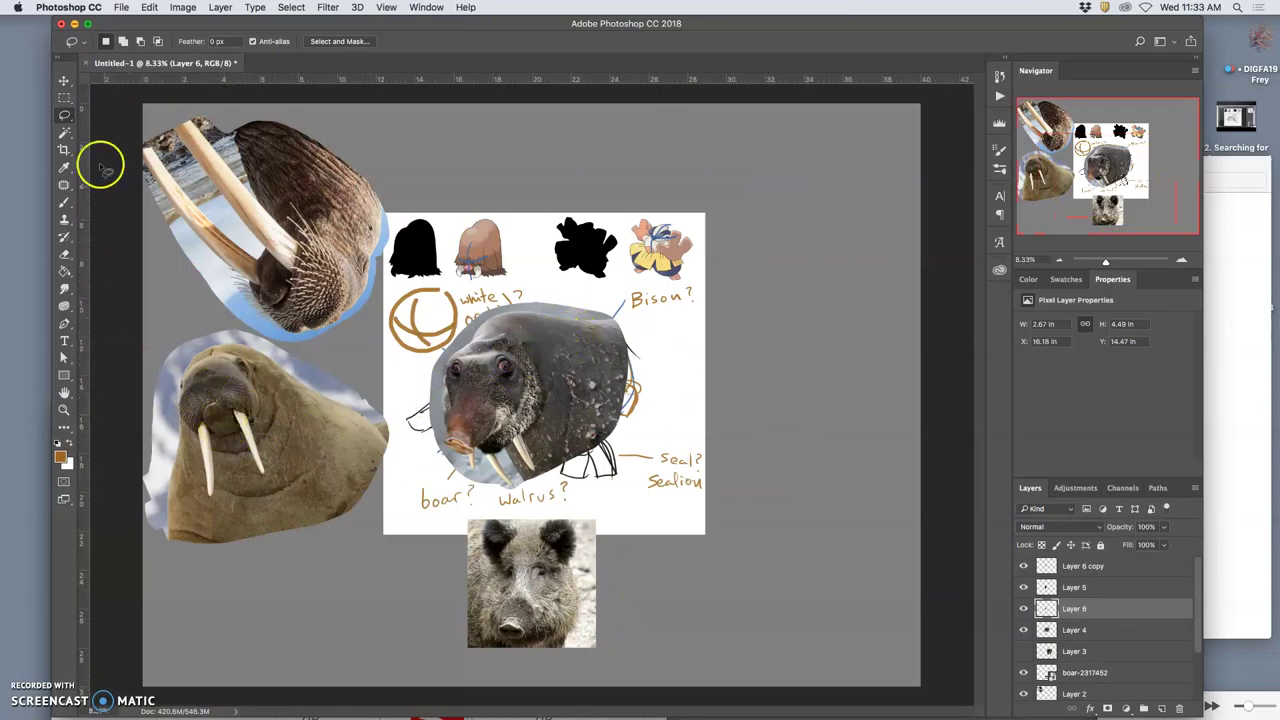
left_click(64, 81)
left_click(236, 418)
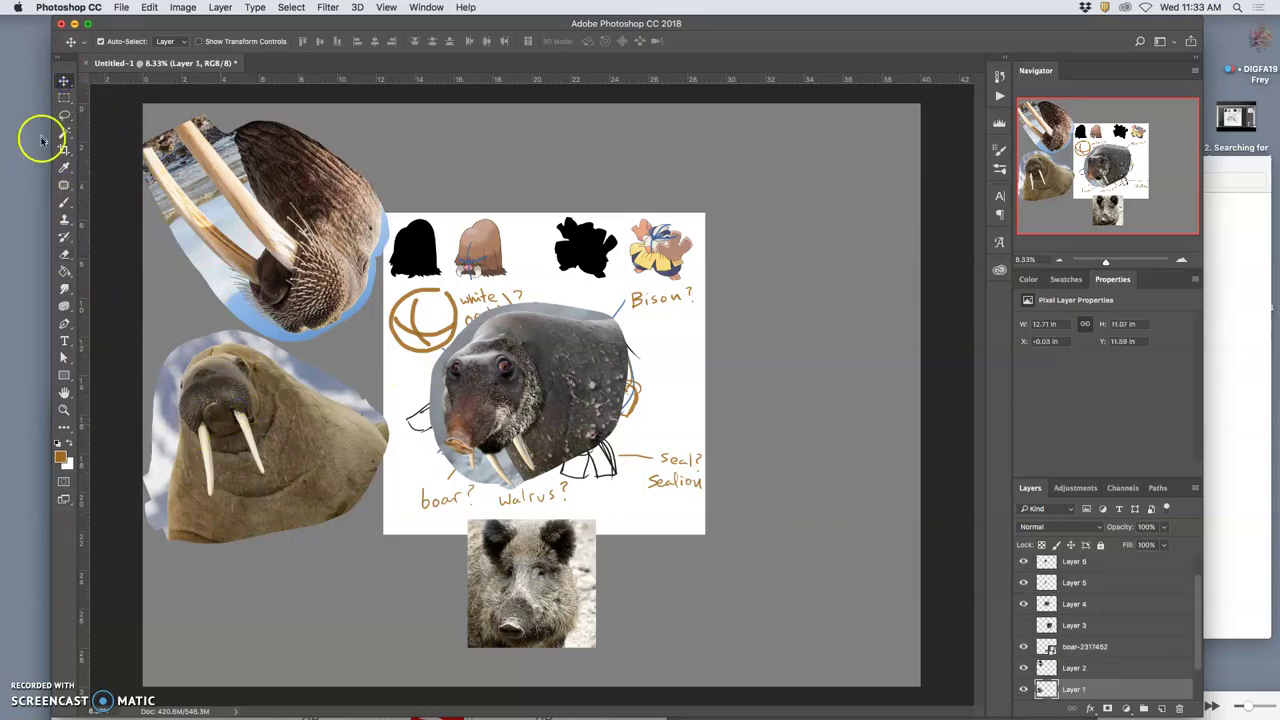
left_click(65, 117)
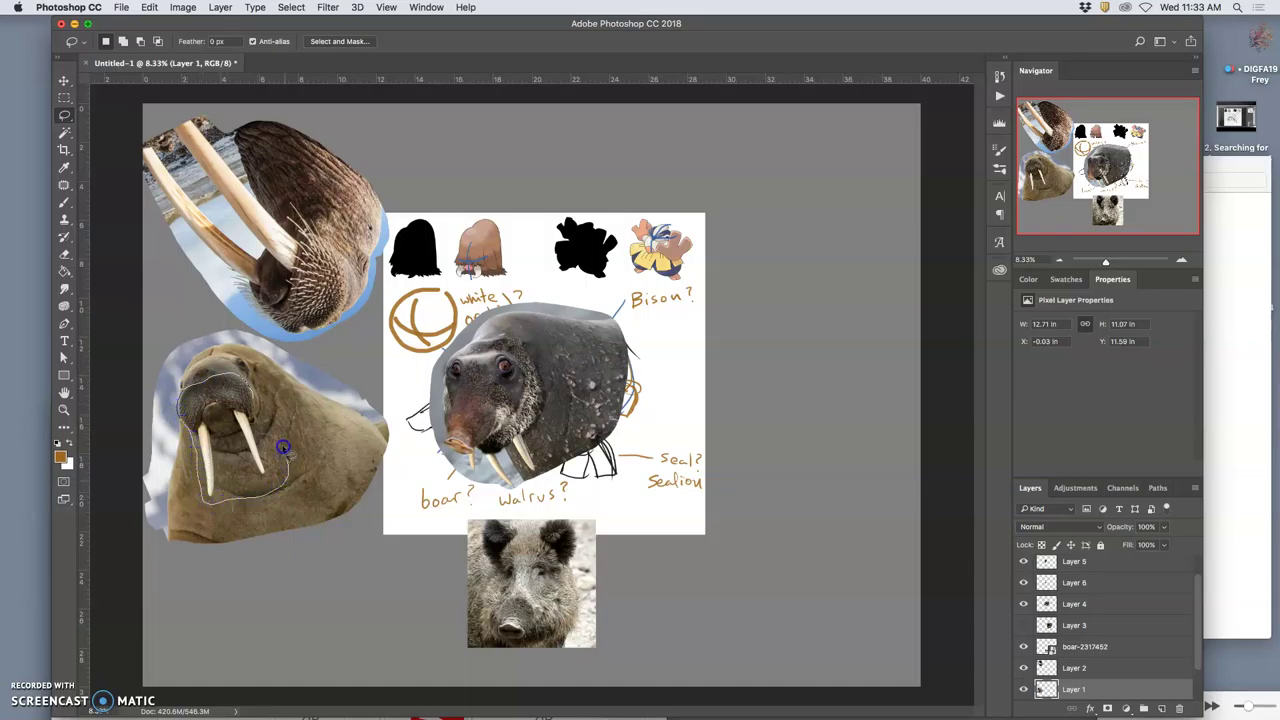
left_click_drag(256, 402, 262, 437)
key("super+j")
- Move the copied walrus muzzle under the creature's snout and raise its layer to sit between Layer 6 and Layer 5
left_click(64, 81)
left_click_drag(226, 400, 480, 440)
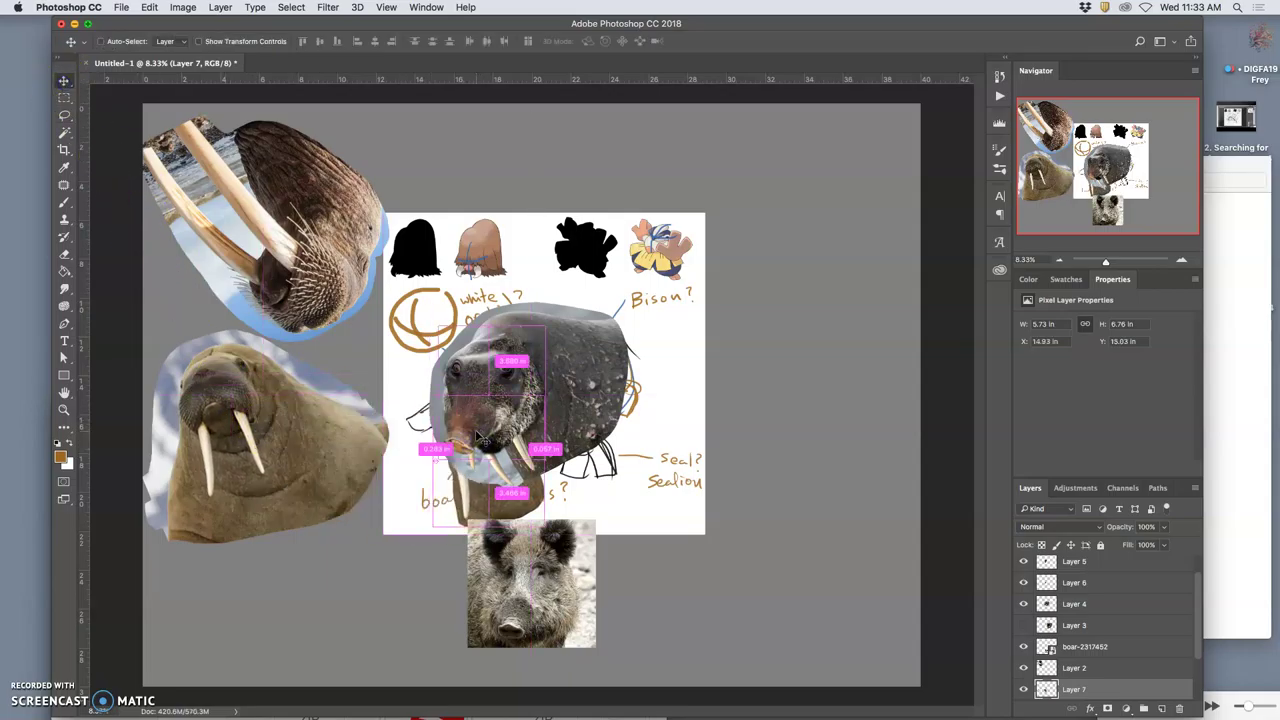
key("super+bracketright")
key("super+bracketright")
key("super+bracketright")
key("super+bracketright")
mouse_move(514, 457)
left_mouse_down()
mouse_move(562, 429)
mouse_move(524, 438)
left_mouse_up()
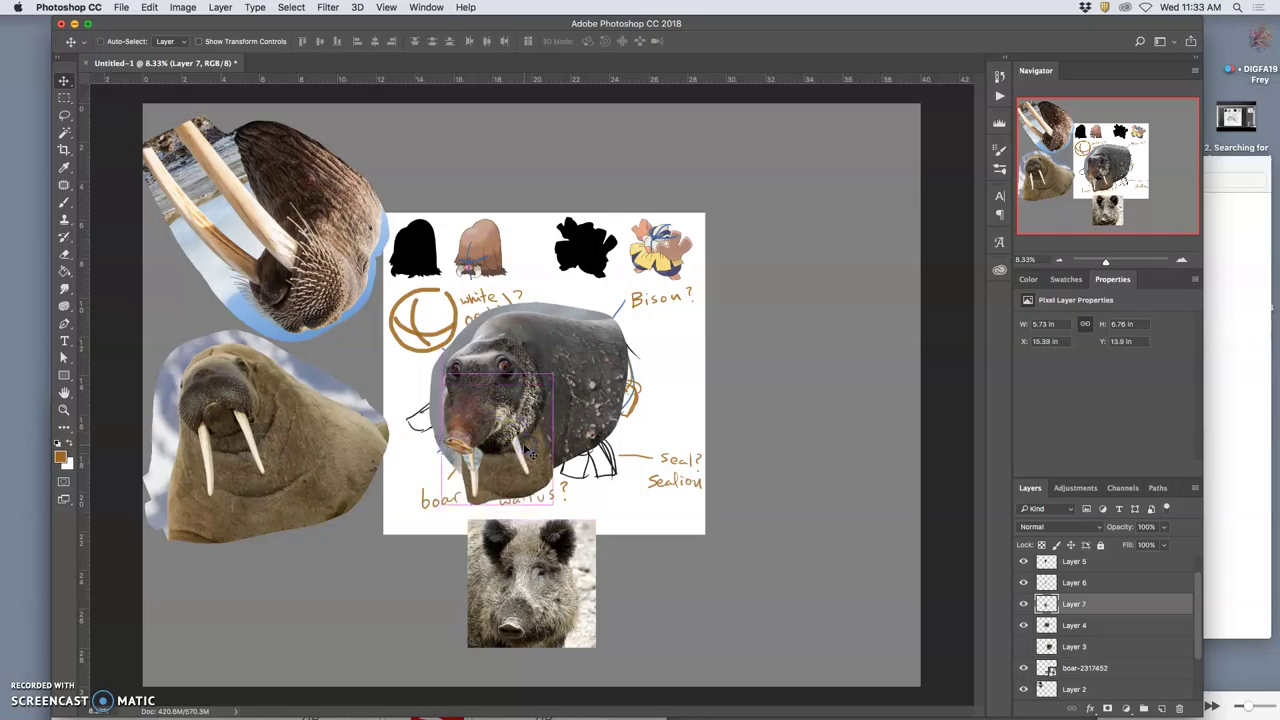
key("super+bracketright")
left_click(523, 451)
left_click(567, 470)
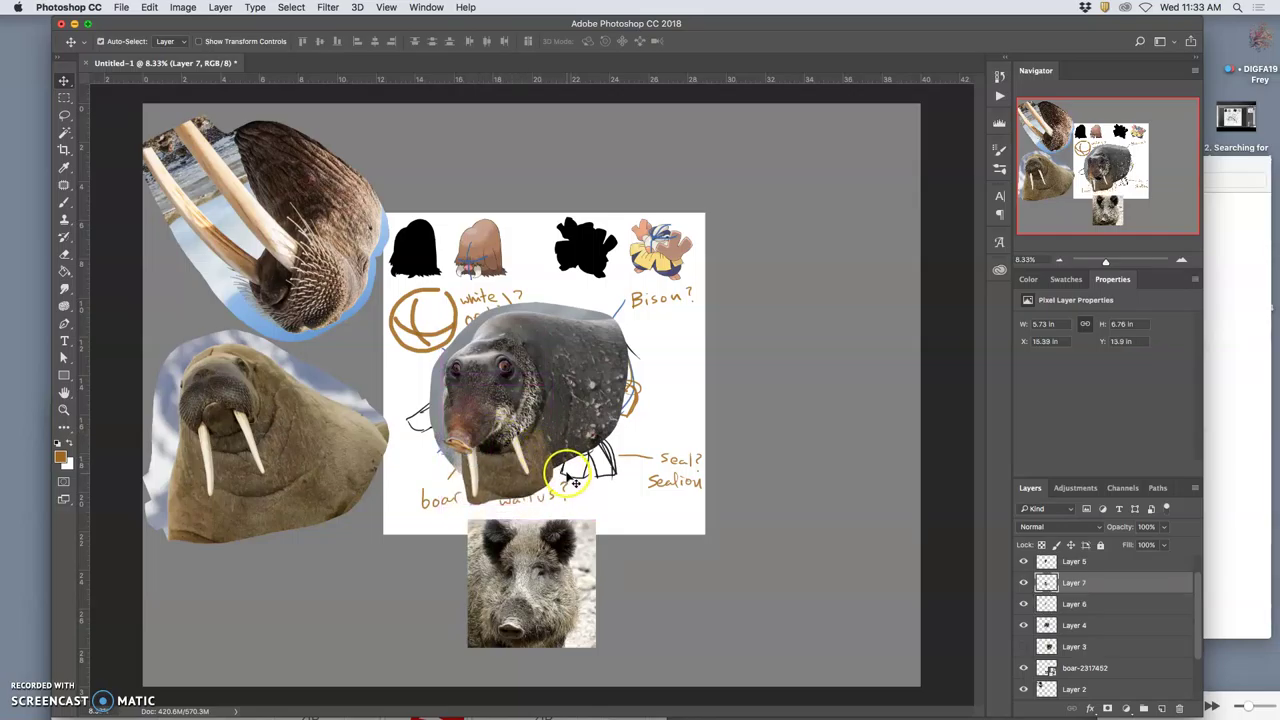
- Scale the copied muzzle to about 116%, rotate it about 21.4°, and warp its lower part and tusks beneath the boar's snout
key("super+t")
left_click_drag(580, 511, 534, 530)
right_click(509, 481)
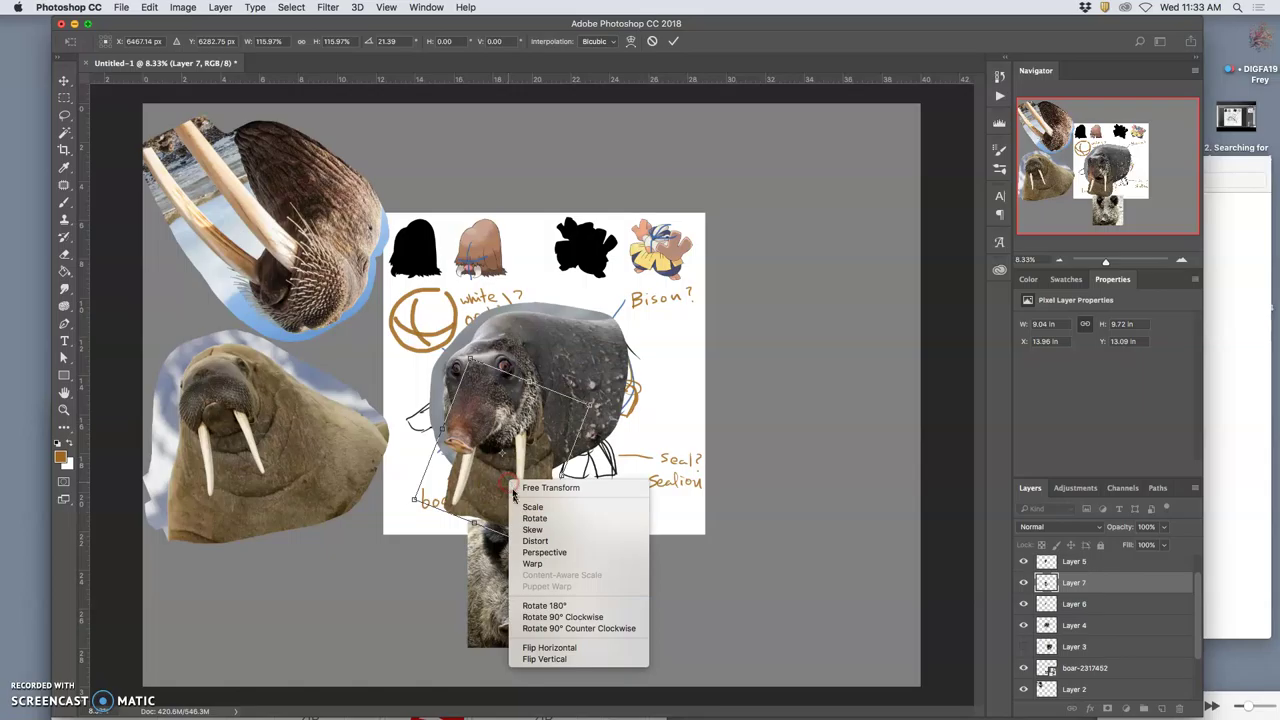
left_click(532, 563)
left_click_drag(514, 455, 507, 455)
scroll(509, 457, "up", 3, "alt")
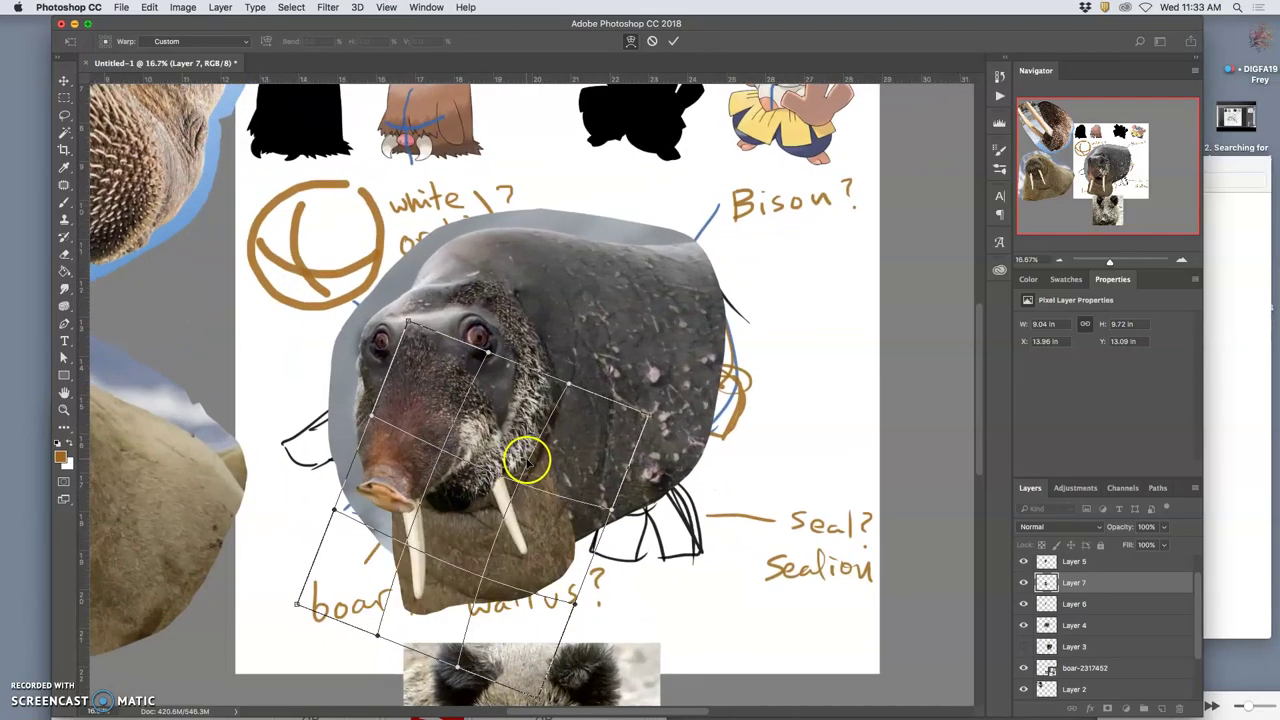
scroll(471, 503, "down", 2)
mouse_move(371, 517)
left_mouse_down()
mouse_move(357, 491)
mouse_move(373, 508)
left_mouse_up()
left_click_drag(257, 593, 262, 543)
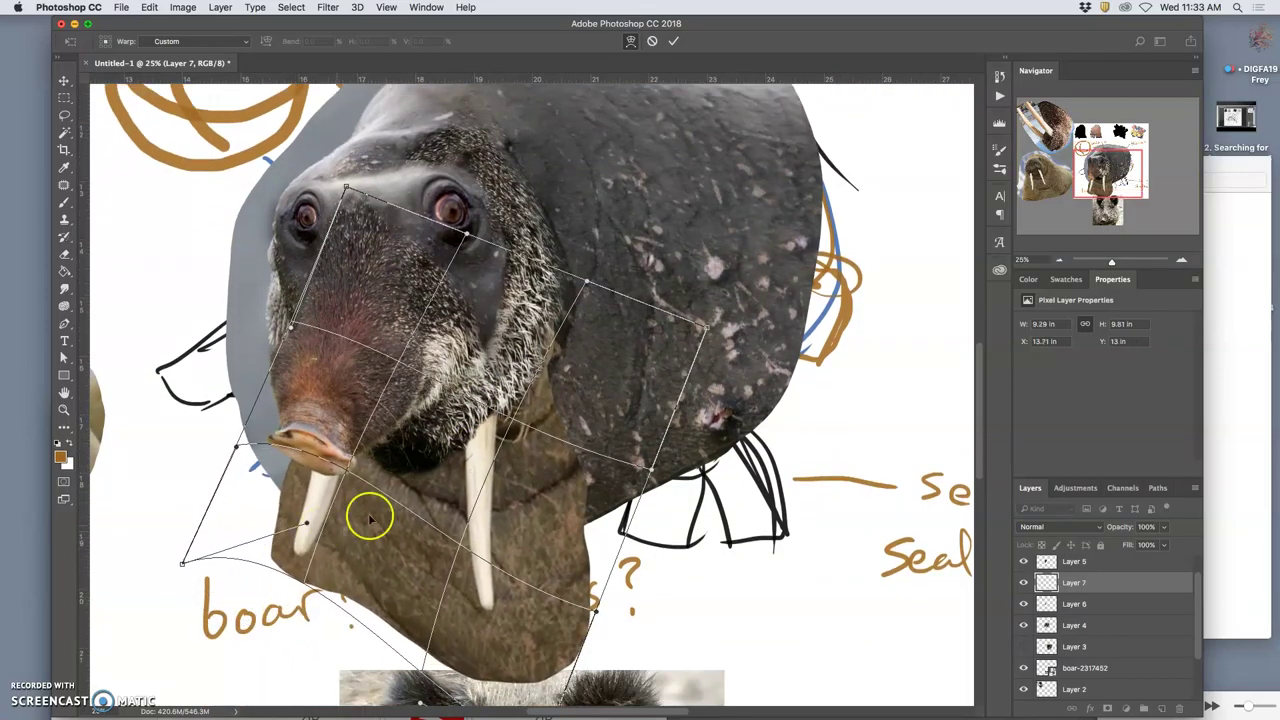
left_click_drag(506, 471, 527, 468)
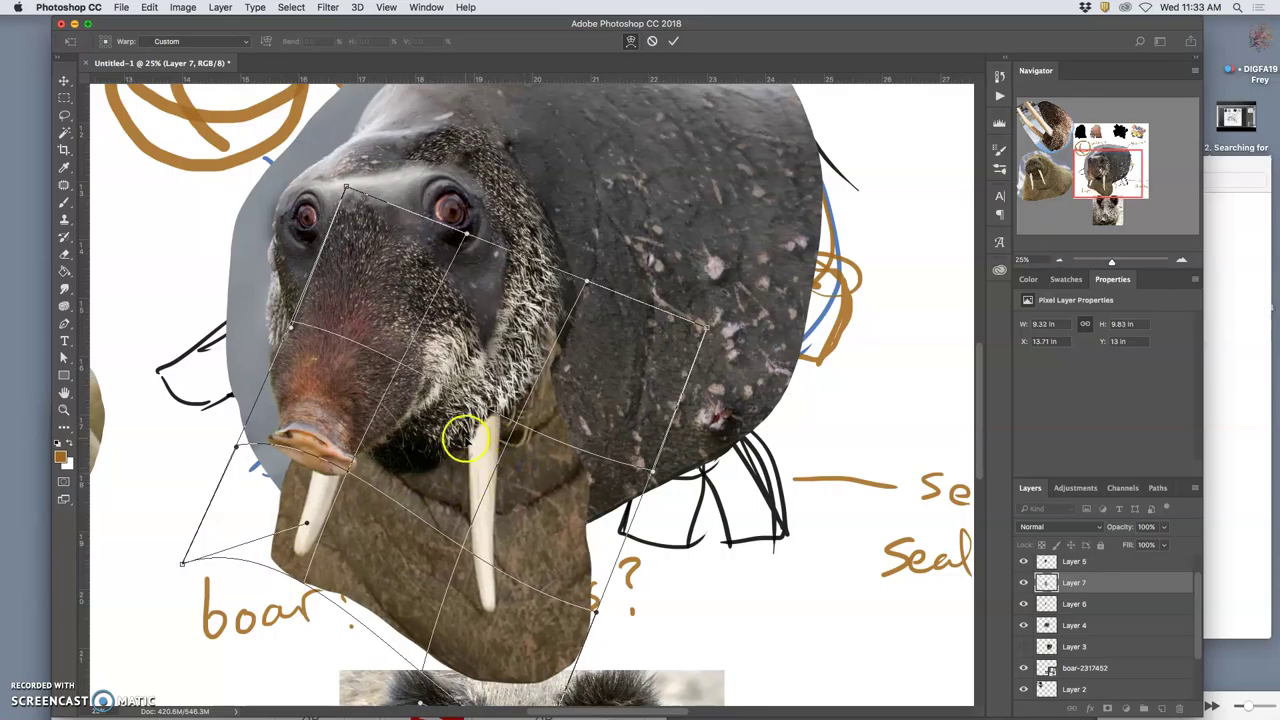
double_click(491, 443)
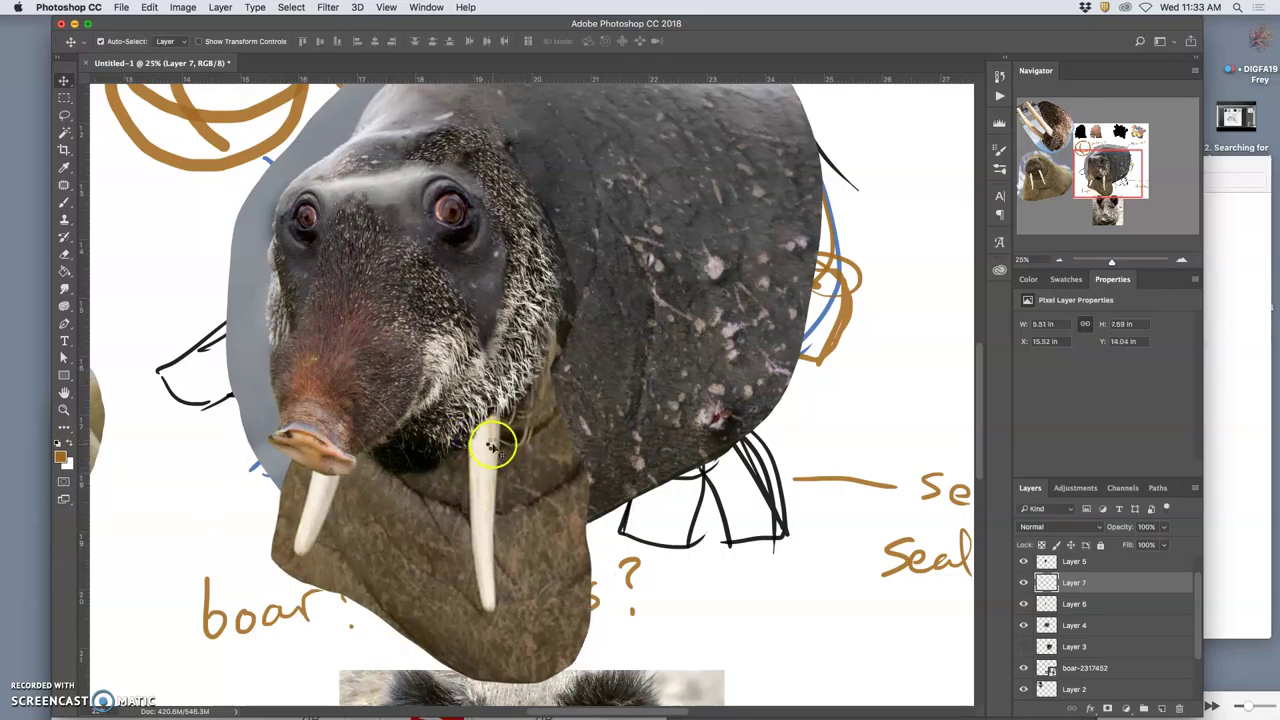
- Raise Layer 7 above Layer 5, lasso its tusks and mouth onto a new layer, and delete Layer 7
key("super+bracketright")
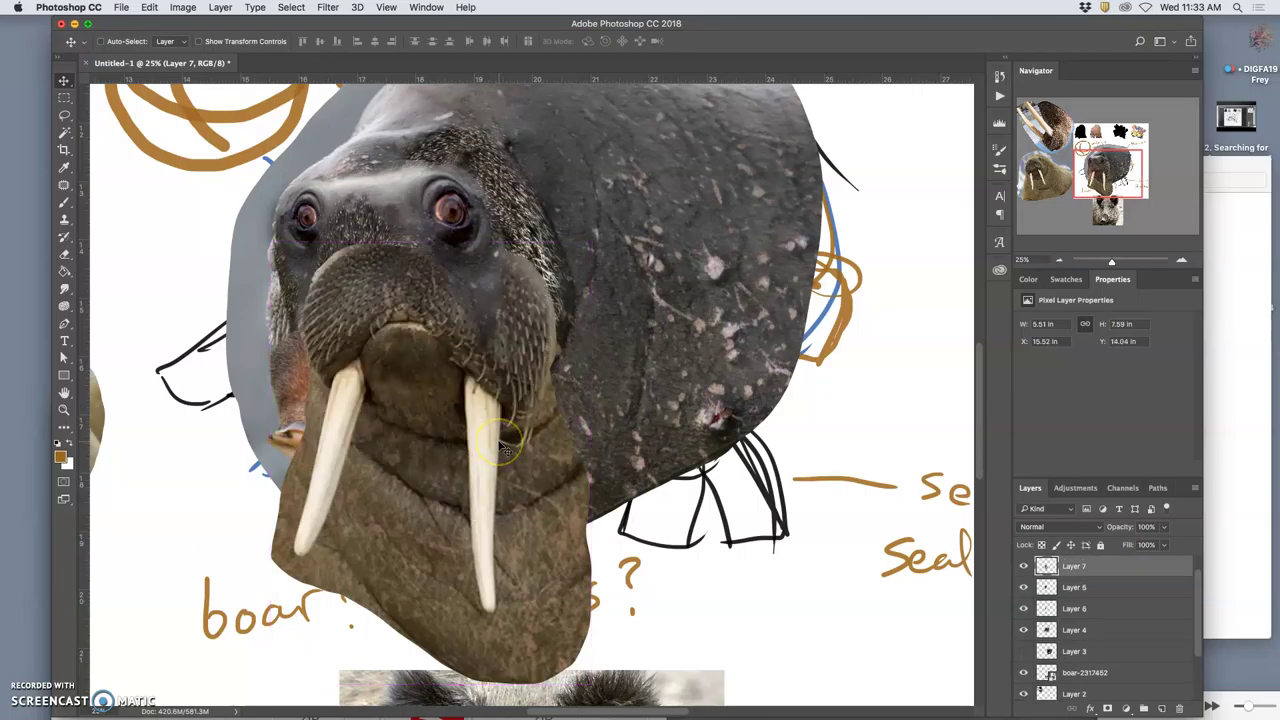
left_click(64, 115)
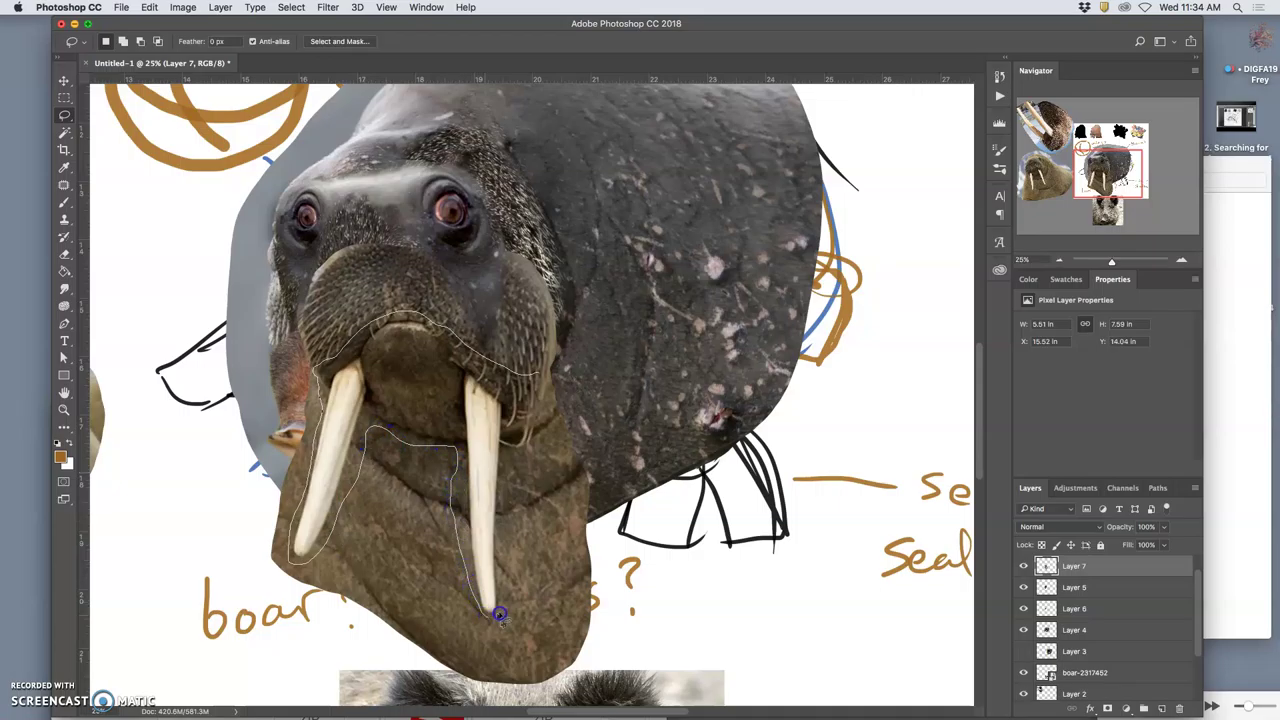
key("ctrl+j")
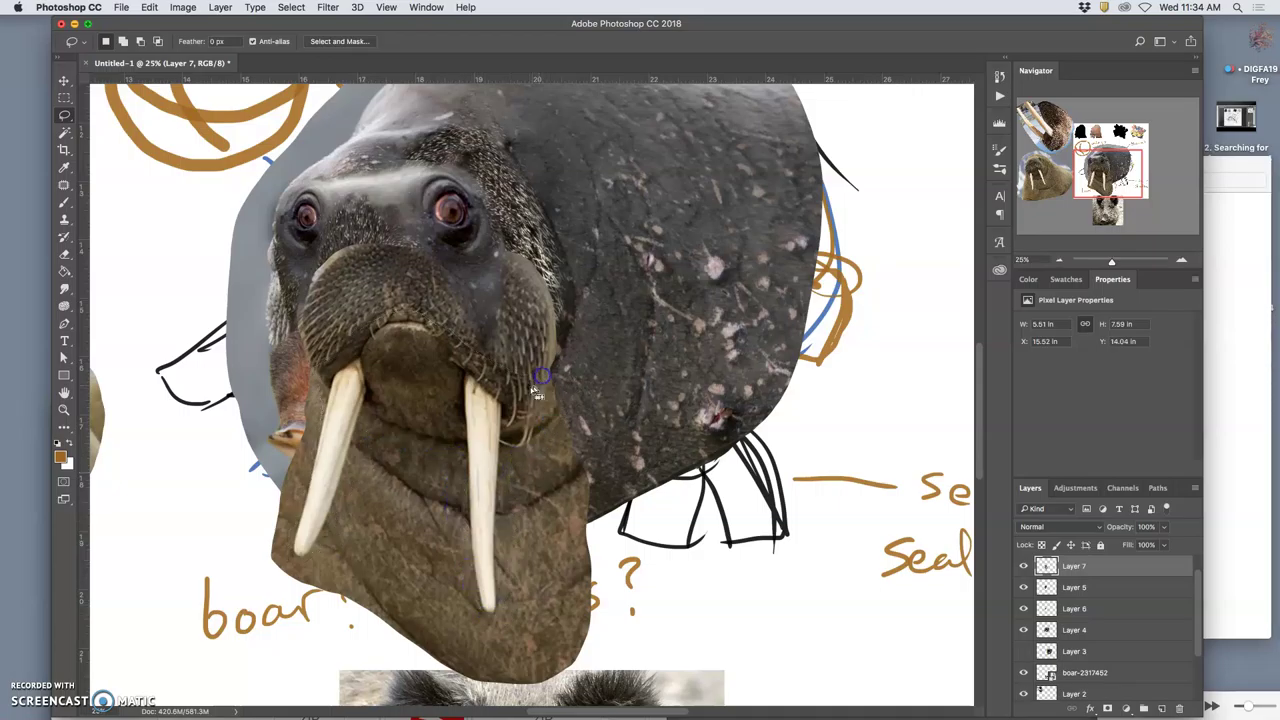
left_click(1066, 587)
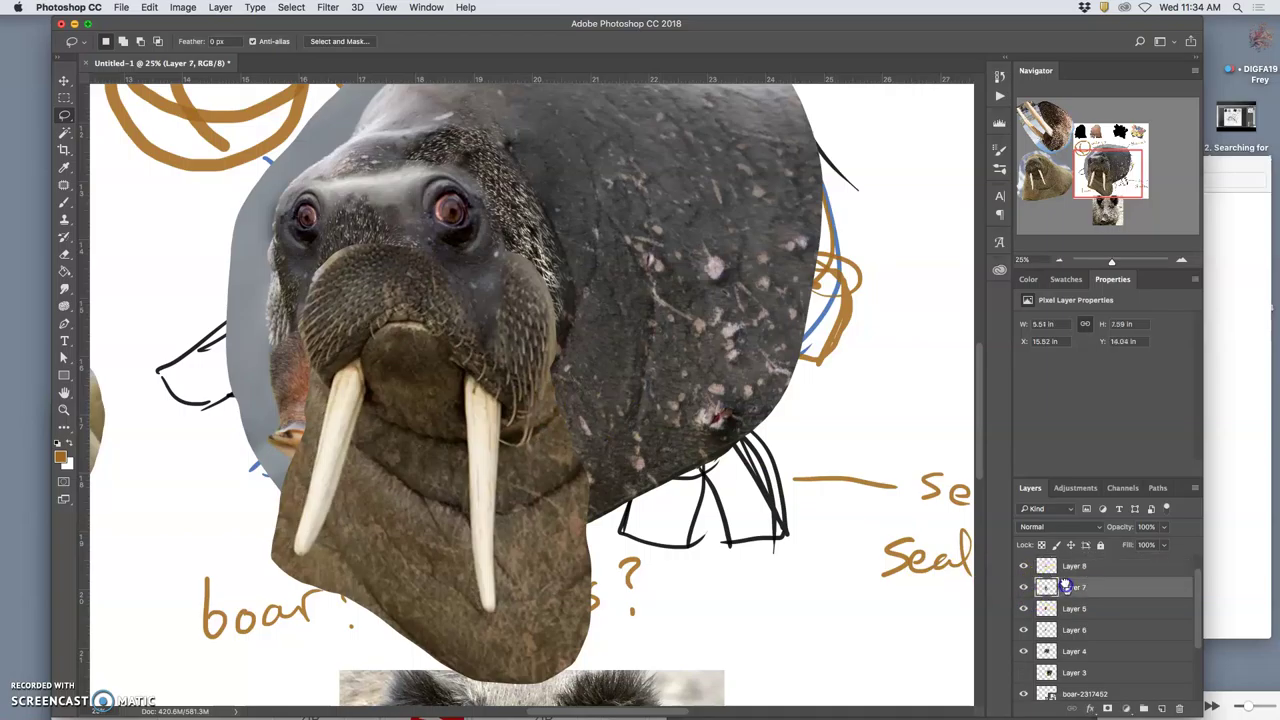
key("Delete")
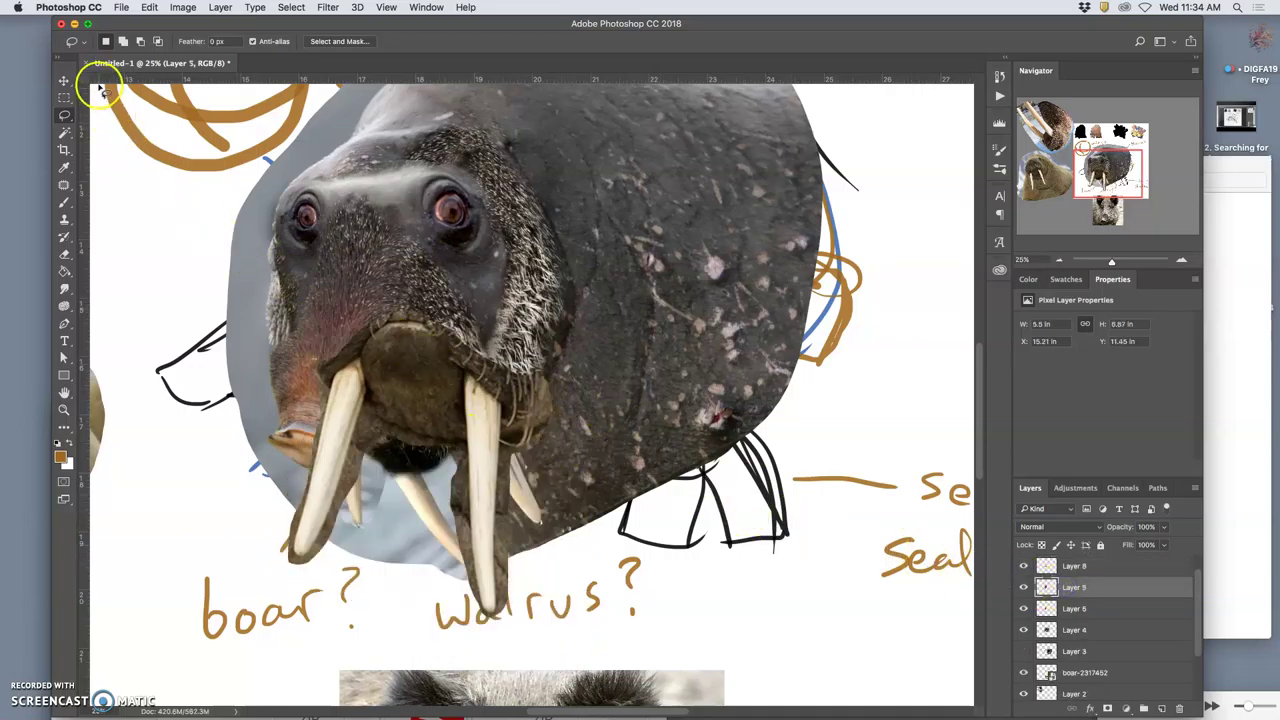
- Shift the tusk cutout on Layer 8 toward the snout and place its layer behind Layer 5
left_click(64, 80)
left_click_drag(452, 371, 390, 401)
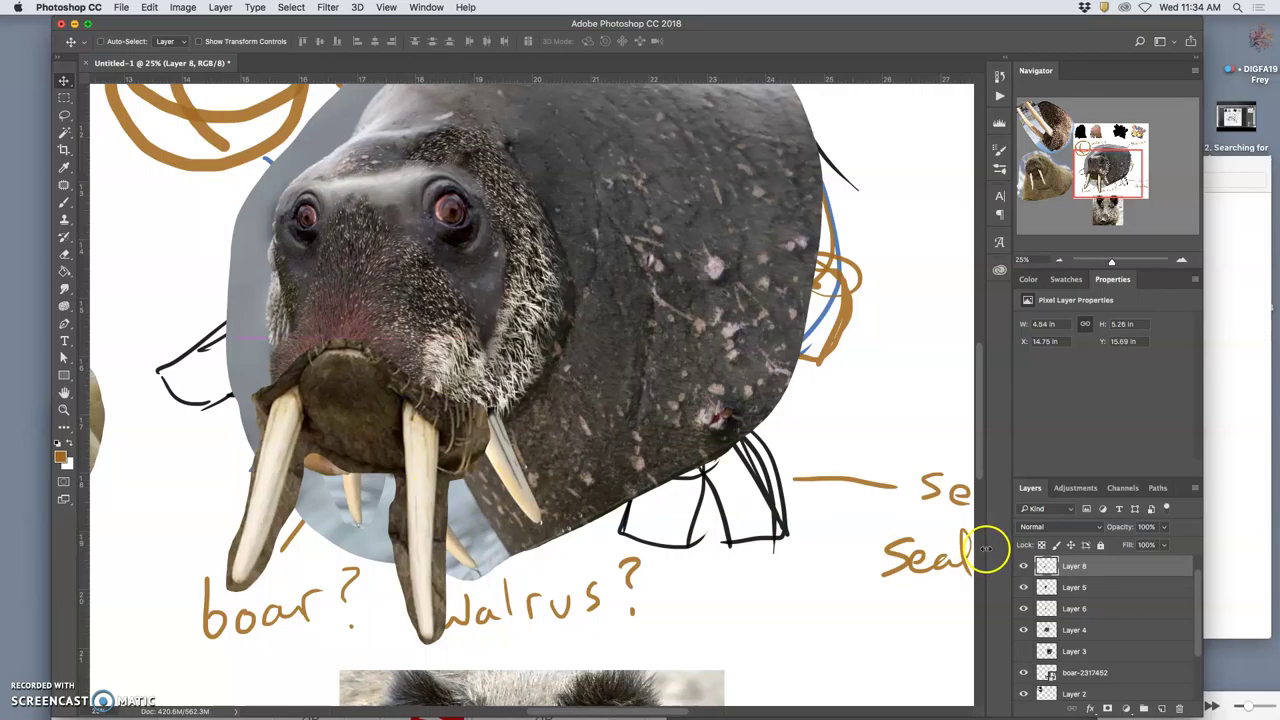
key("super+bracketleft")
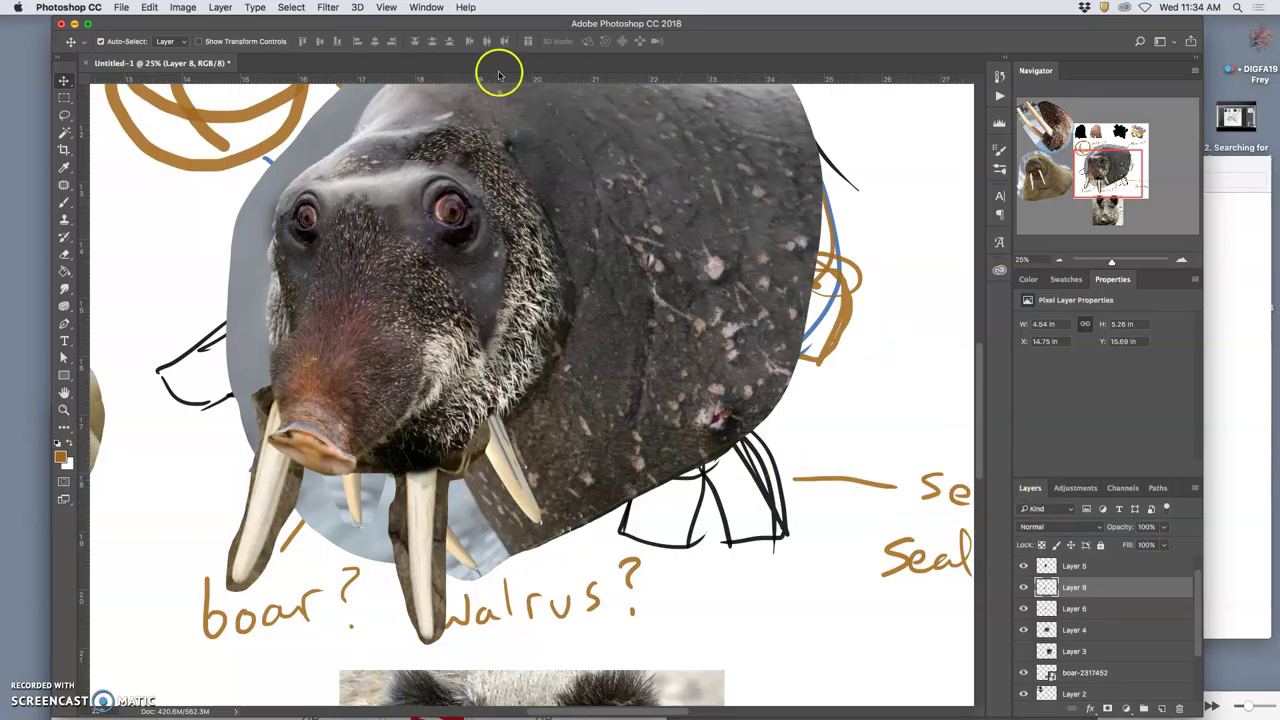
- Darken the tusk cutout on Layer 8 with Levels, using input values of 18, 0.83 and 249
left_click(184, 8)
mouse_move(205, 44)
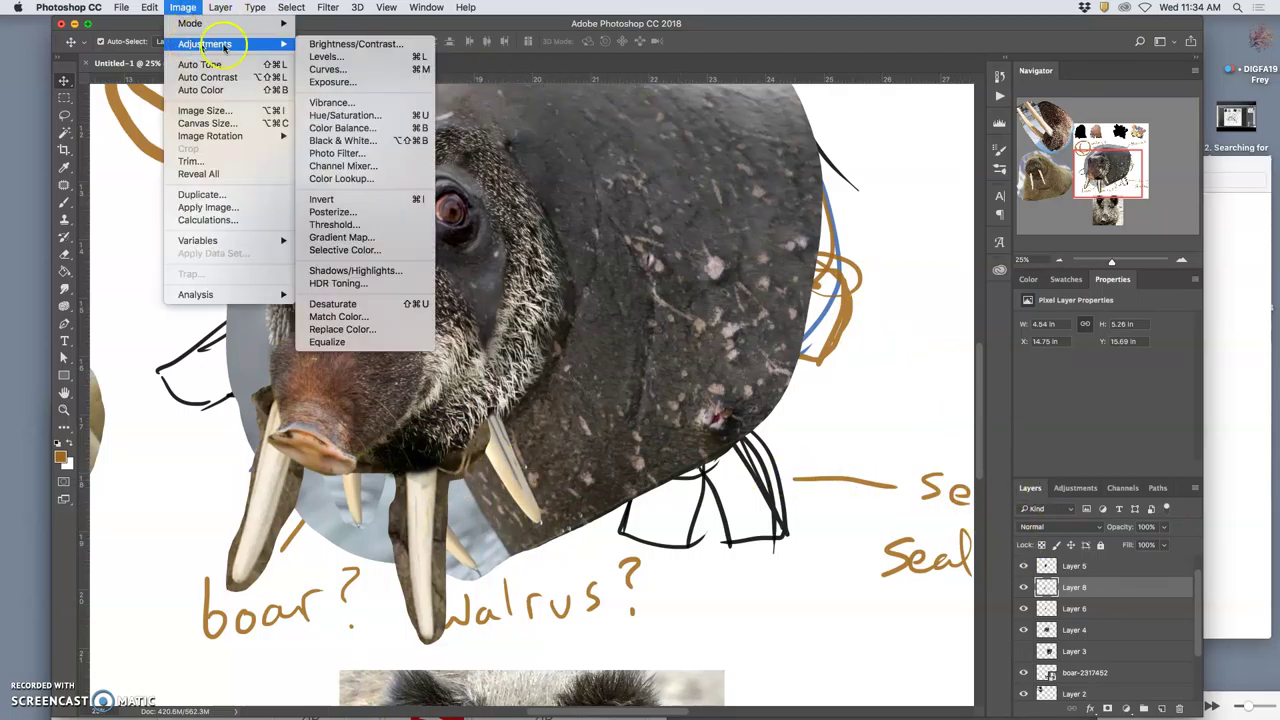
left_click(318, 57)
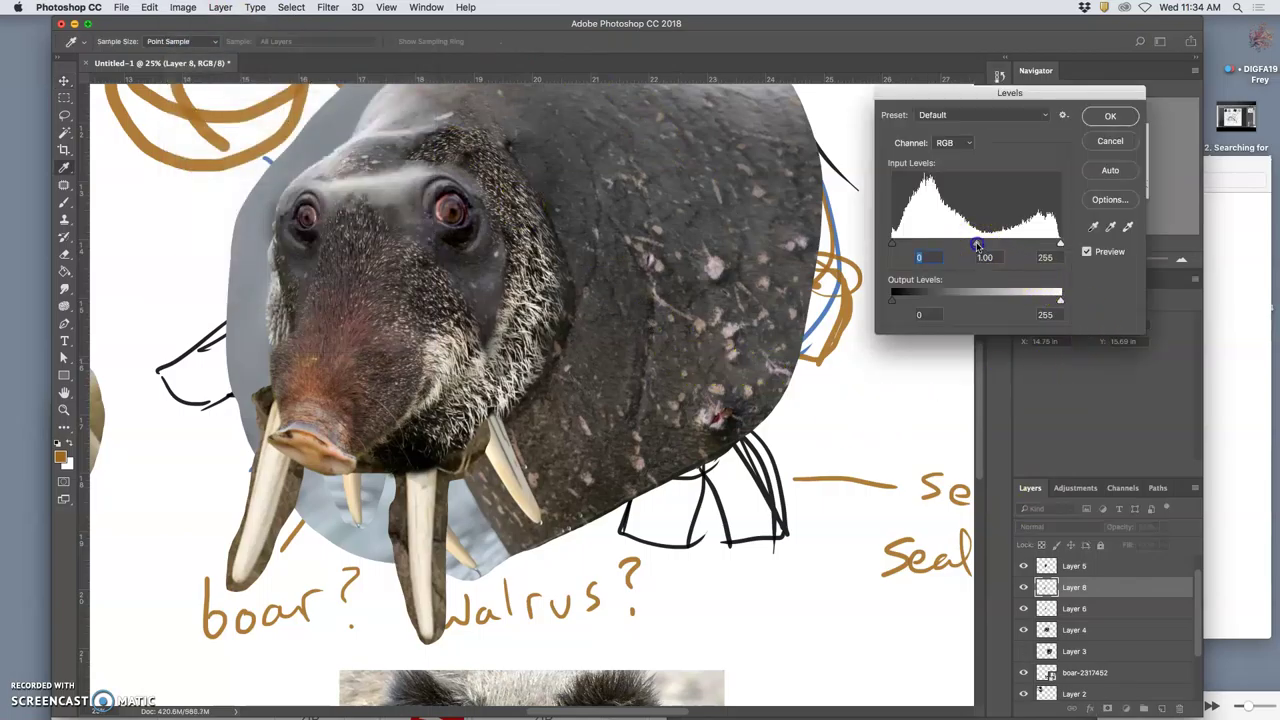
left_click_drag(978, 246, 989, 246)
mouse_move(1060, 300)
left_mouse_down()
mouse_move(909, 297)
mouse_move(1057, 294)
mouse_move(1048, 302)
left_mouse_up()
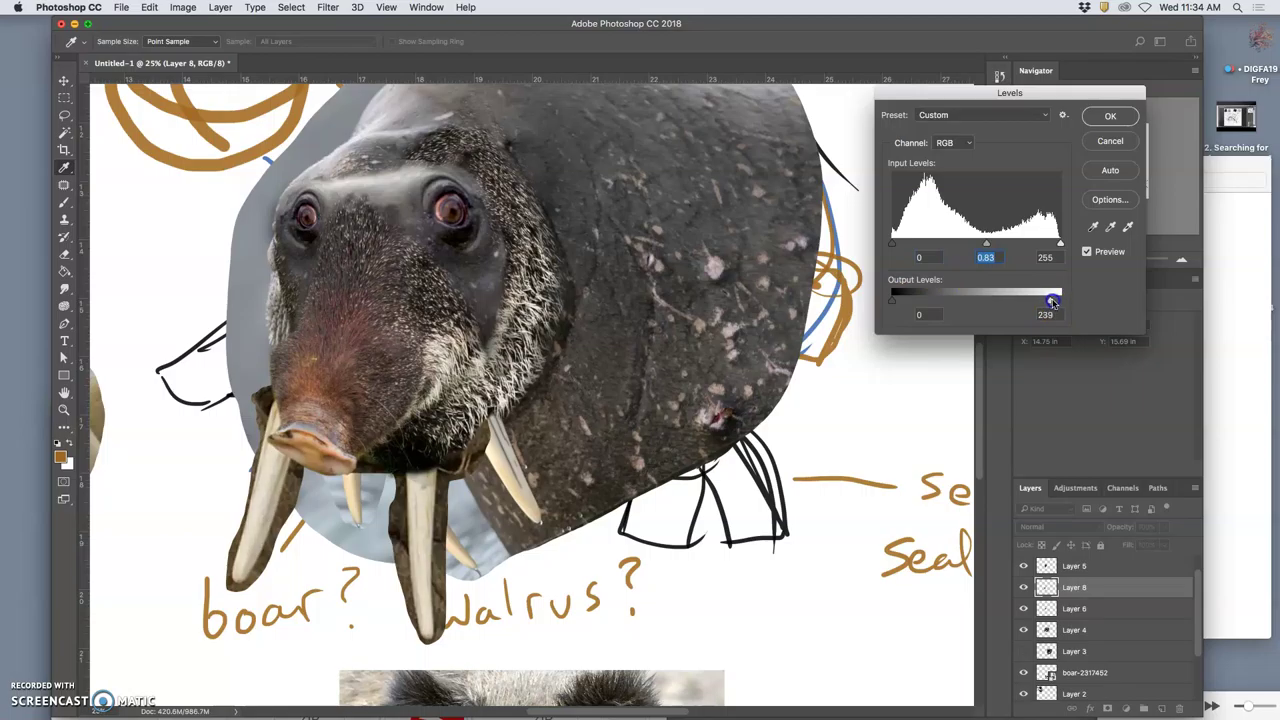
left_click(1061, 245)
left_click_drag(1058, 246, 1055, 247)
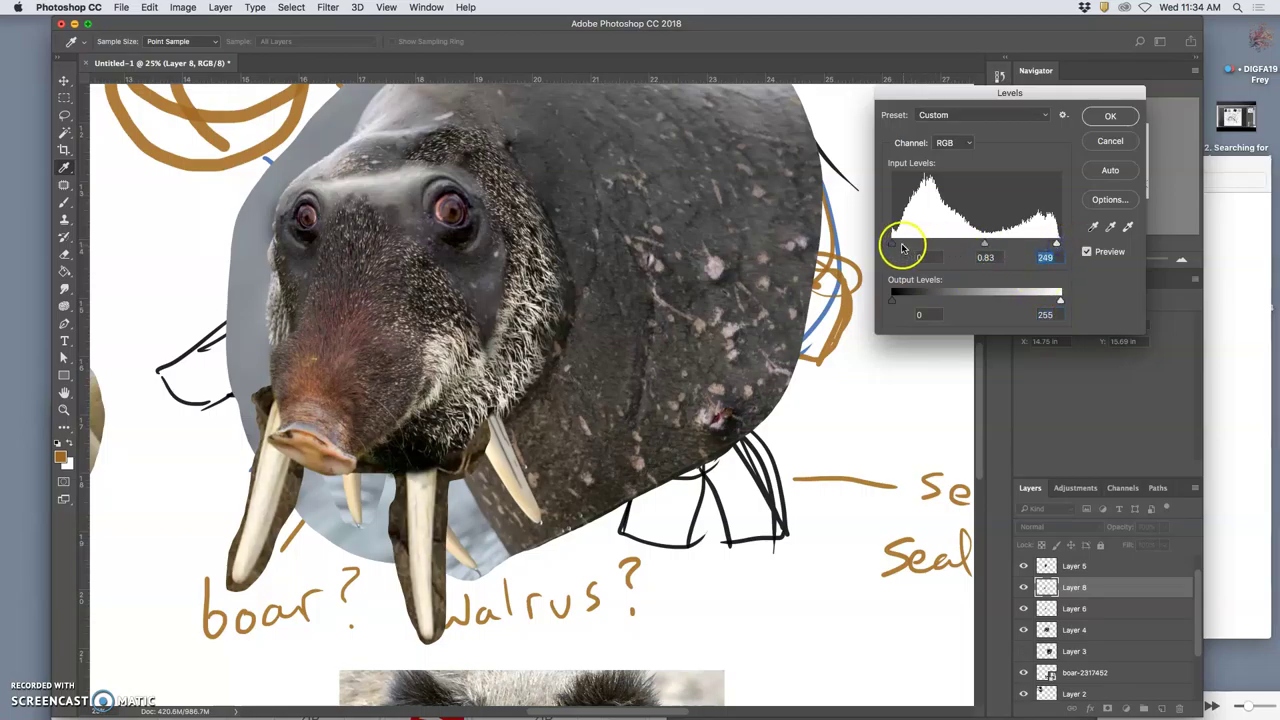
left_click_drag(893, 245, 905, 248)
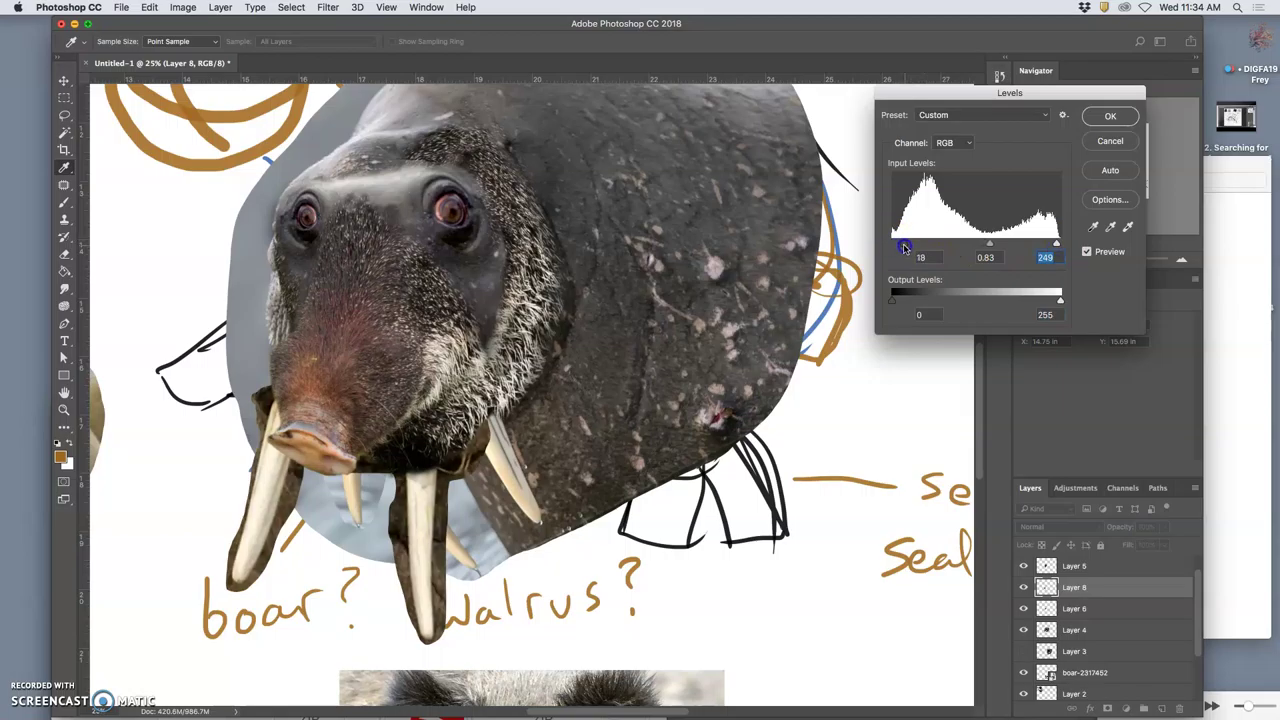
left_click(1109, 117)
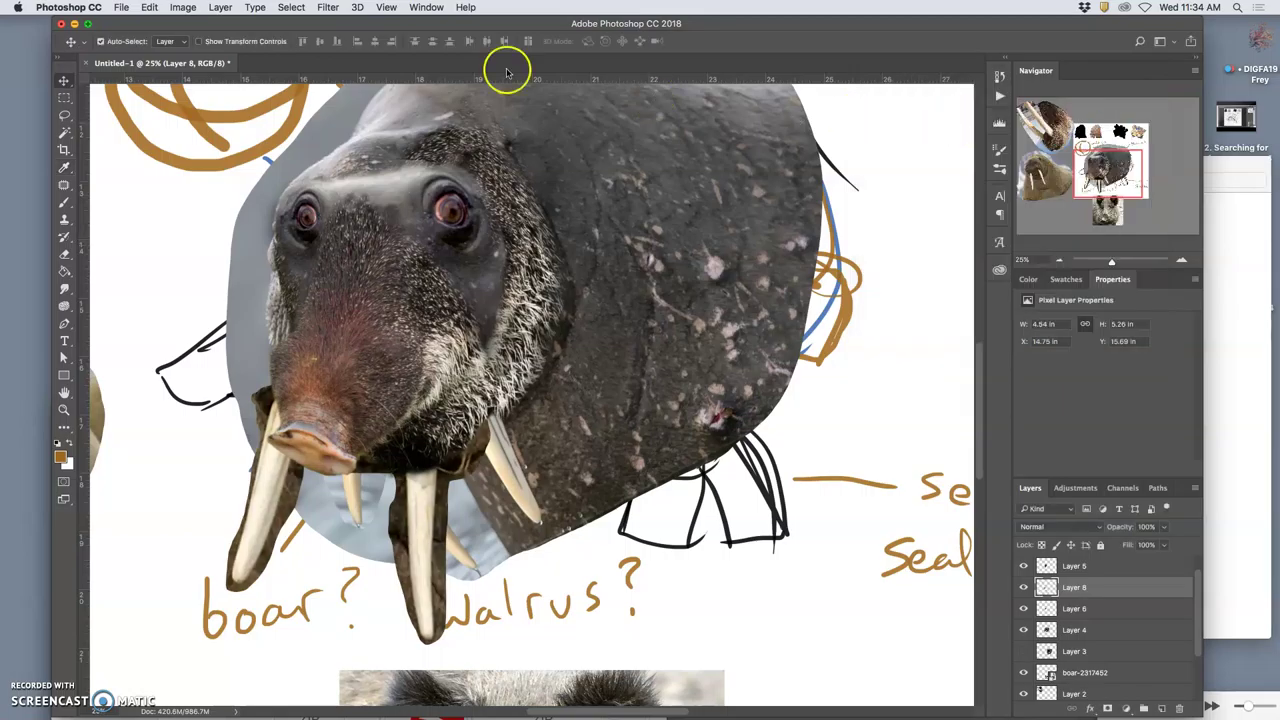
- Apply Color Balance to the Layer 8 tusks with midtone levels of -17, -7 and +15
left_click(183, 7)
mouse_move(204, 43)
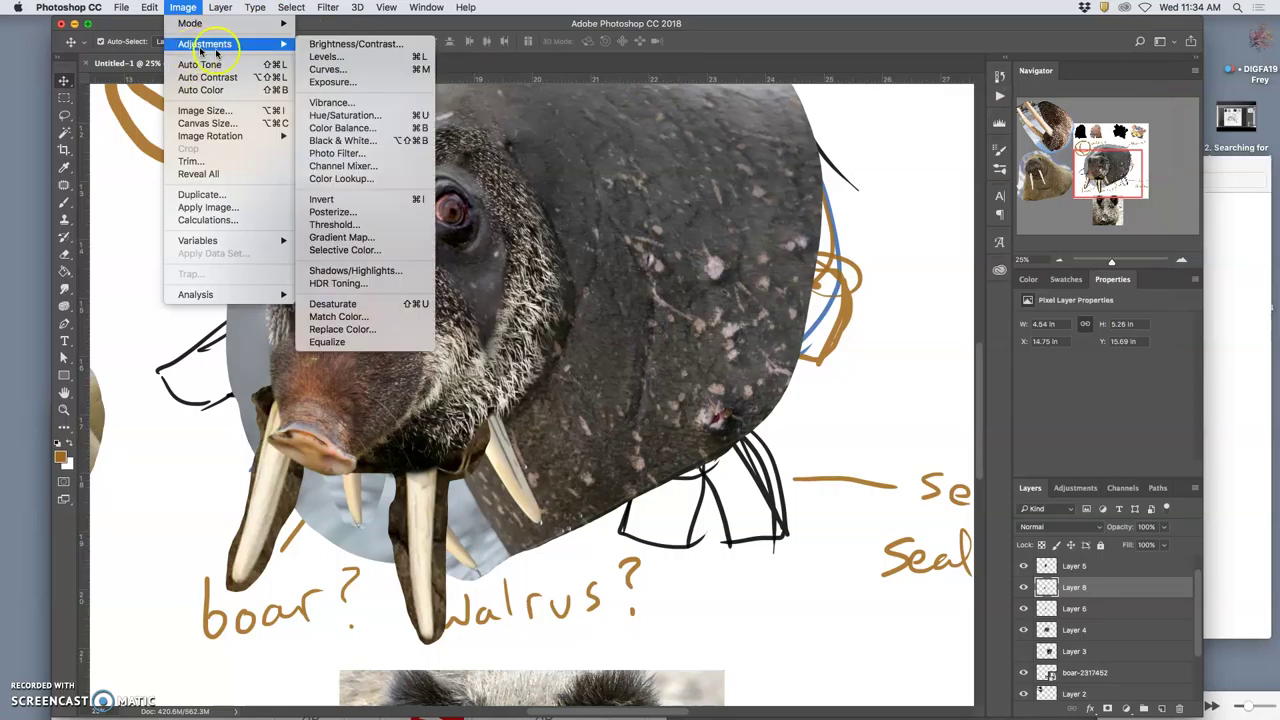
left_click(342, 128)
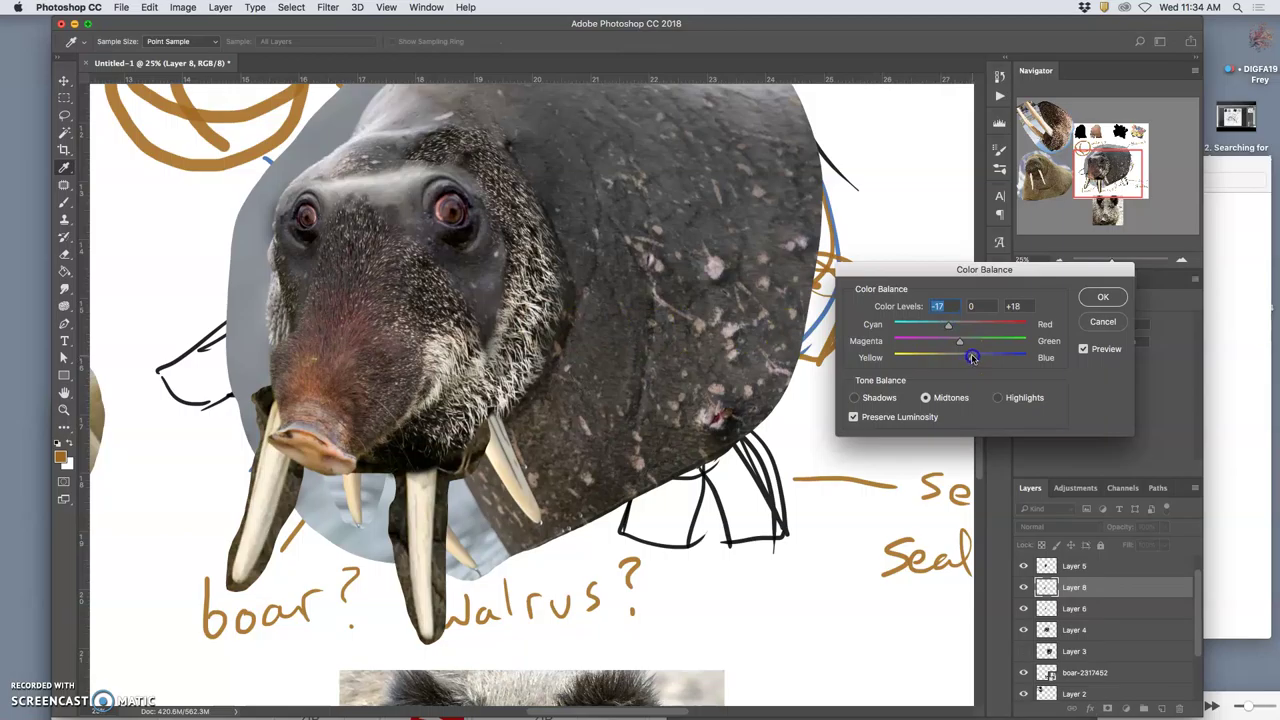
left_click_drag(969, 357, 966, 354)
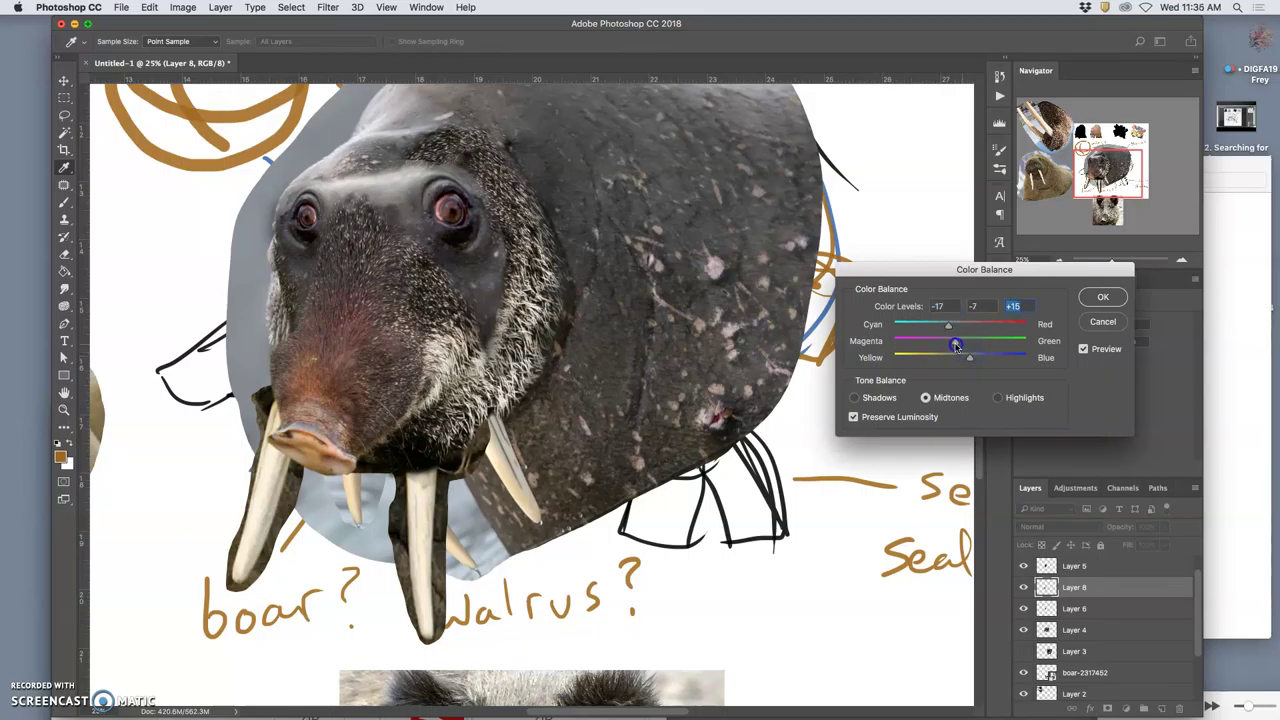
left_click(1100, 297)
key("v")
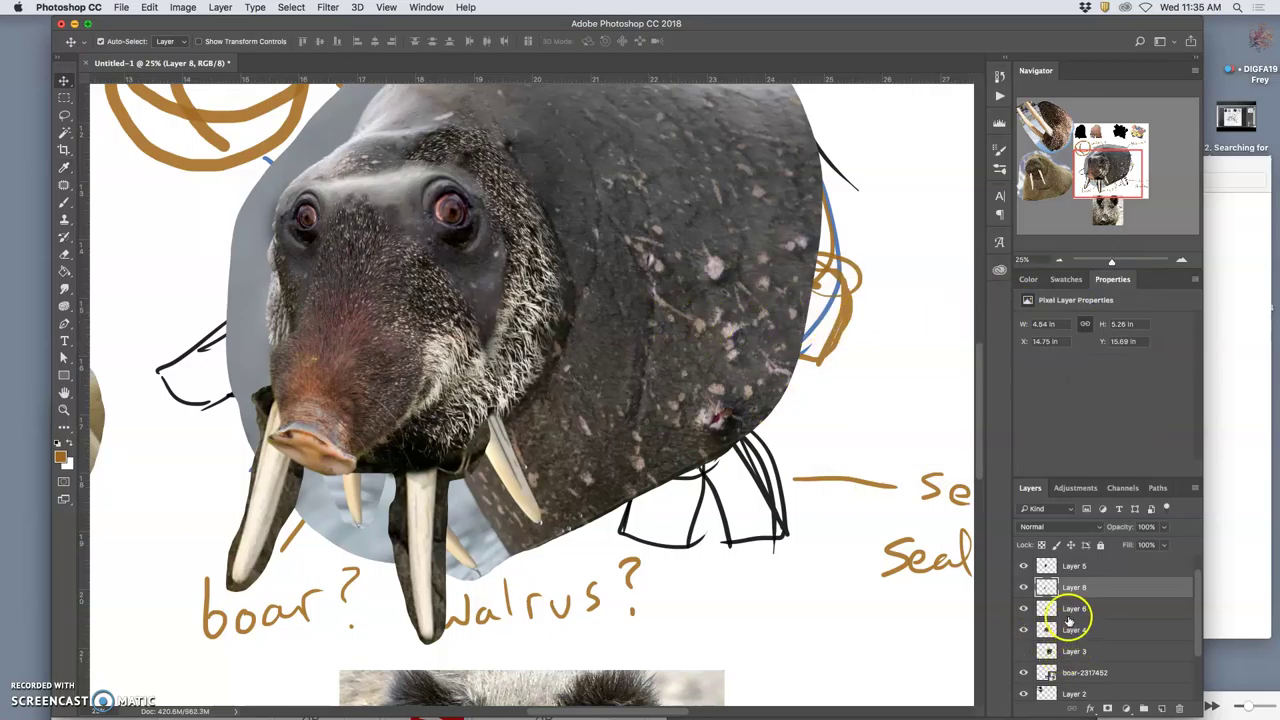
- Compare the creature's head with Layer 5 hidden and shown to examine how the tusk cutout sits beneath the fur
left_click(1023, 568)
left_click(1023, 568)
left_click(1023, 568)
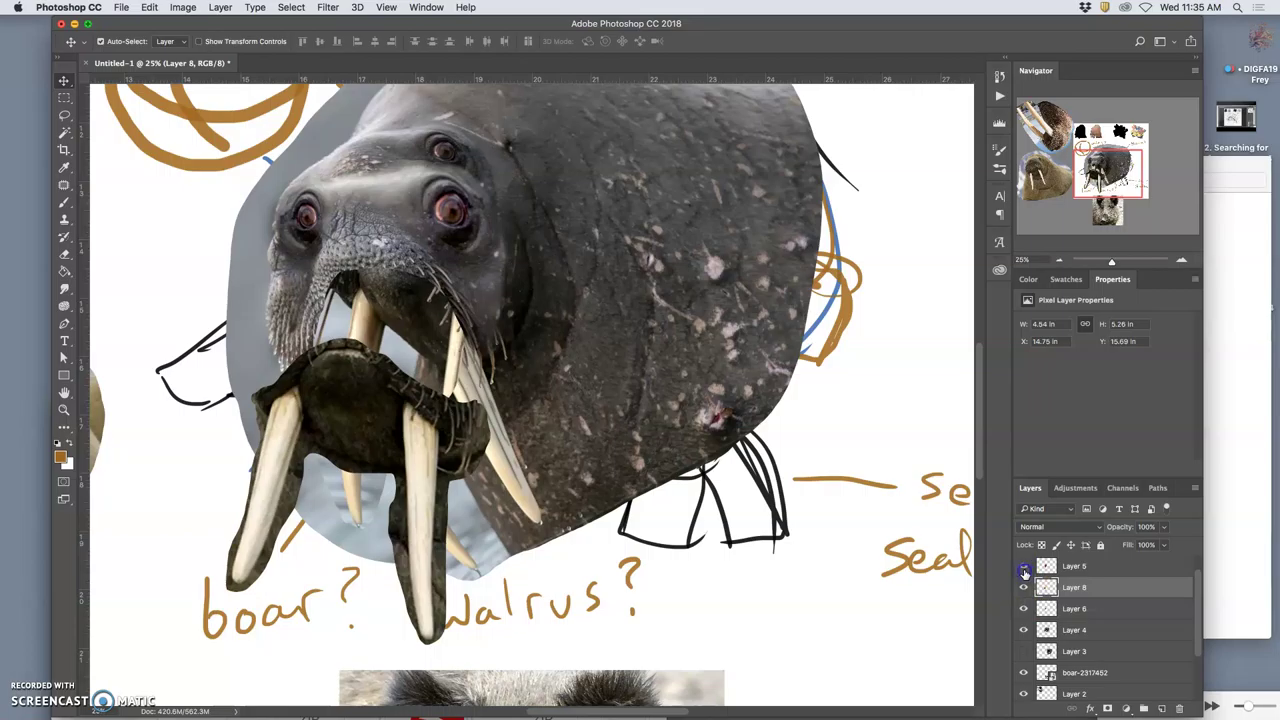
left_click(1023, 568)
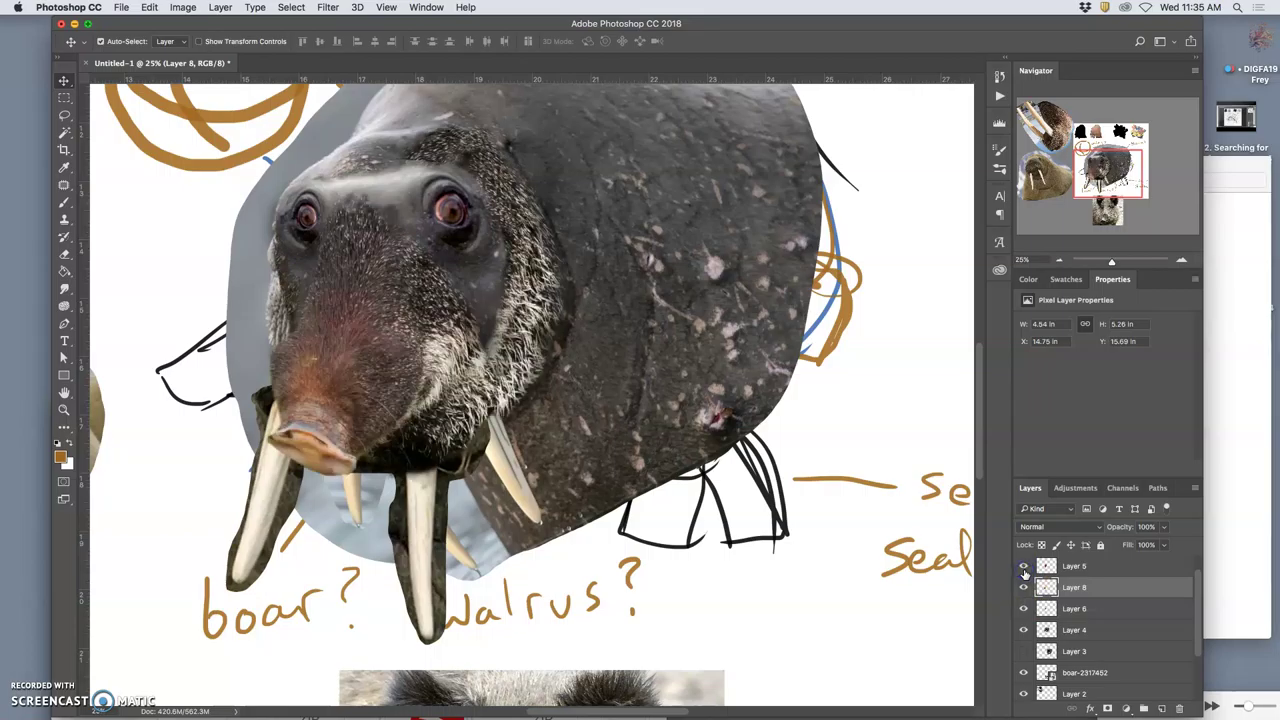
- Softly erase the Layer 5 fur over the root of the large middle tusk, using the Eraser at 47% opacity
left_click(64, 115)
key("super+equal")
key("super+equal")
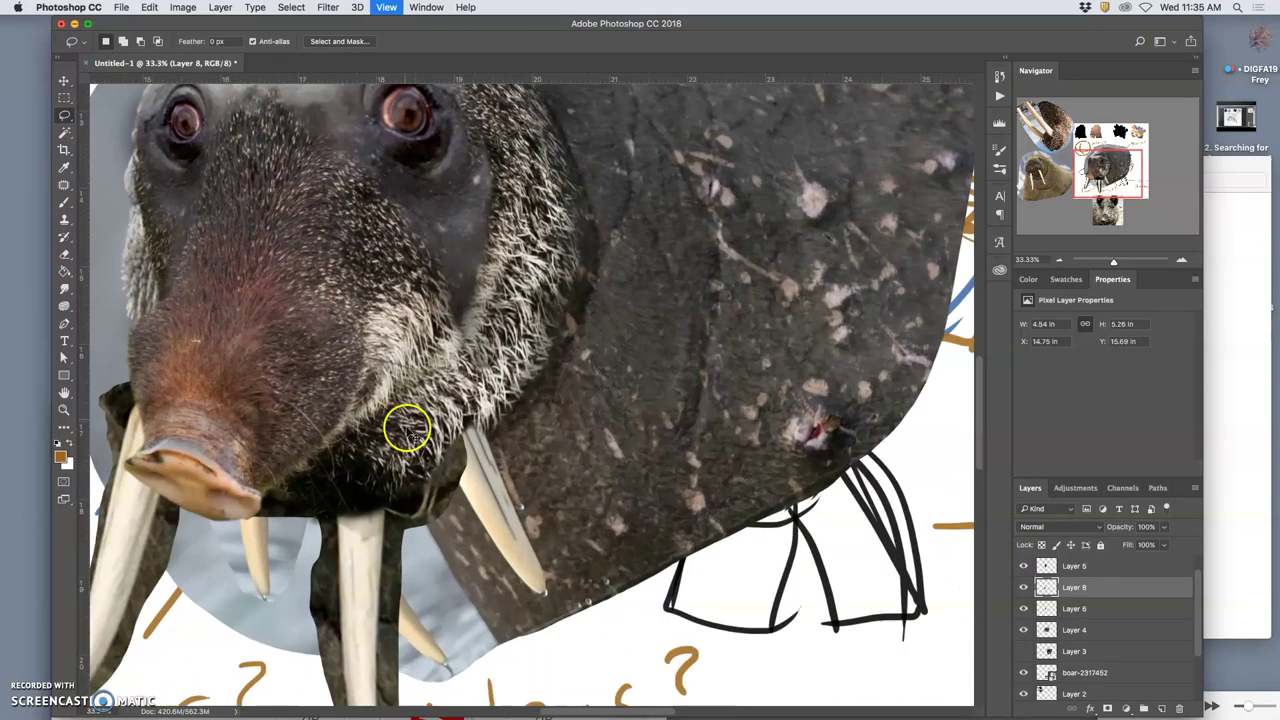
left_click_drag(391, 443, 410, 289)
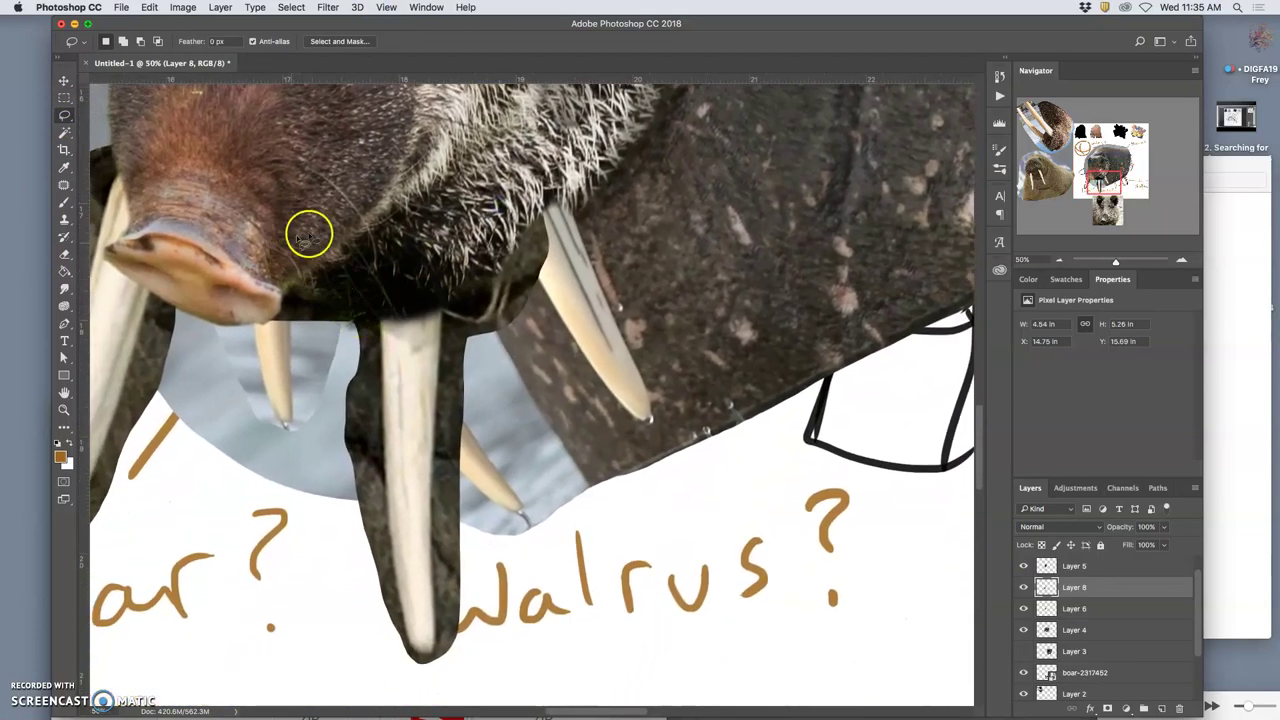
left_click(64, 80)
left_click(389, 255)
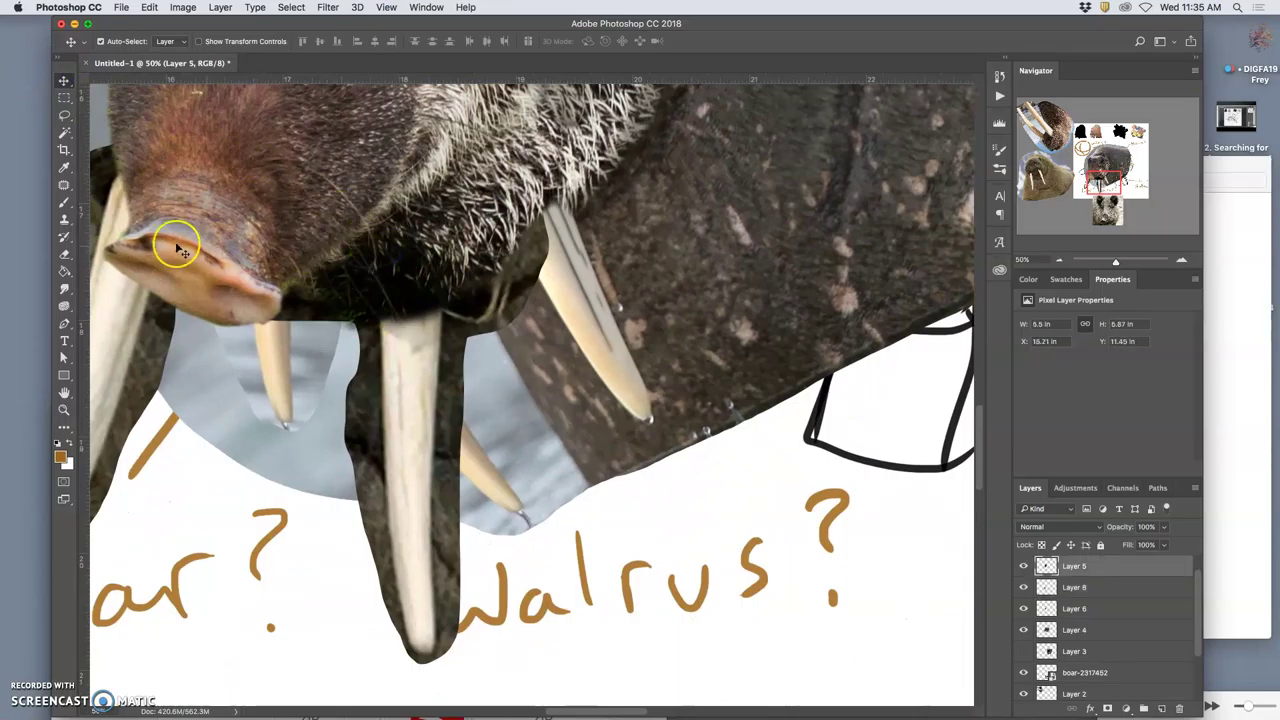
left_click(64, 253)
mouse_move(410, 321)
left_mouse_down()
mouse_move(420, 329)
mouse_move(426, 292)
mouse_move(392, 323)
left_mouse_up()
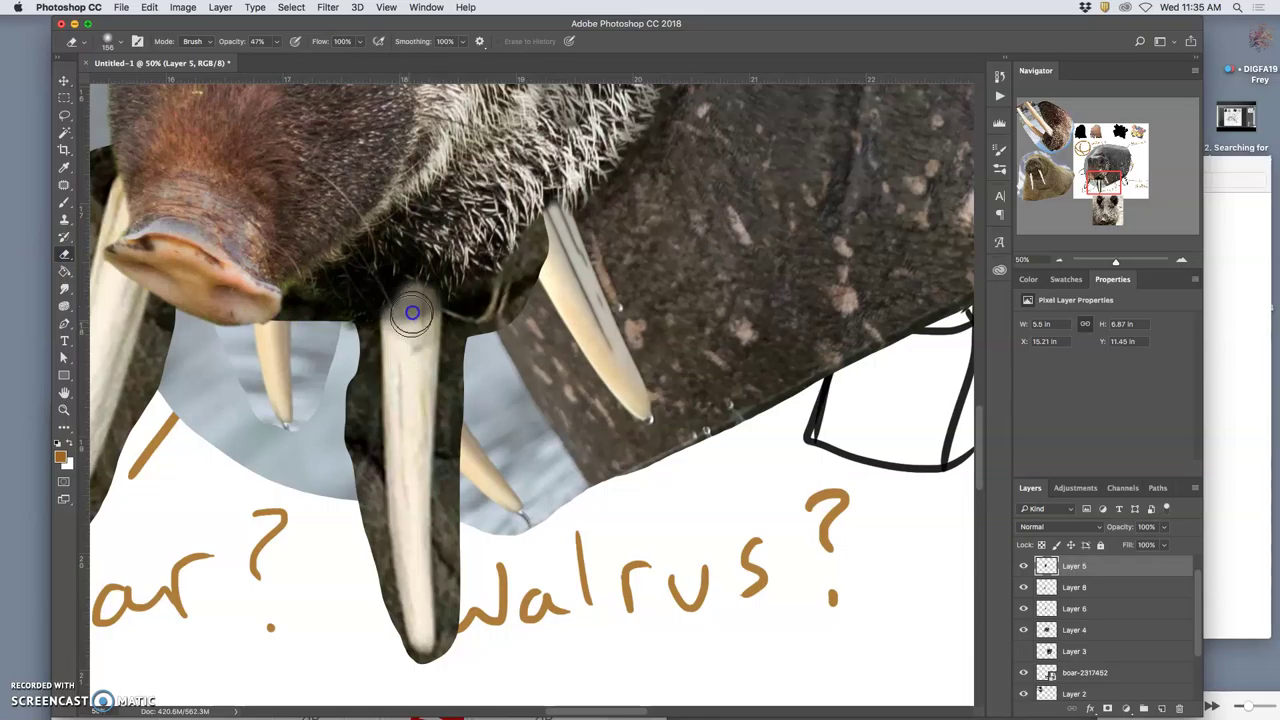
mouse_move(413, 313)
left_mouse_down()
mouse_move(411, 351)
mouse_move(425, 343)
left_mouse_up()
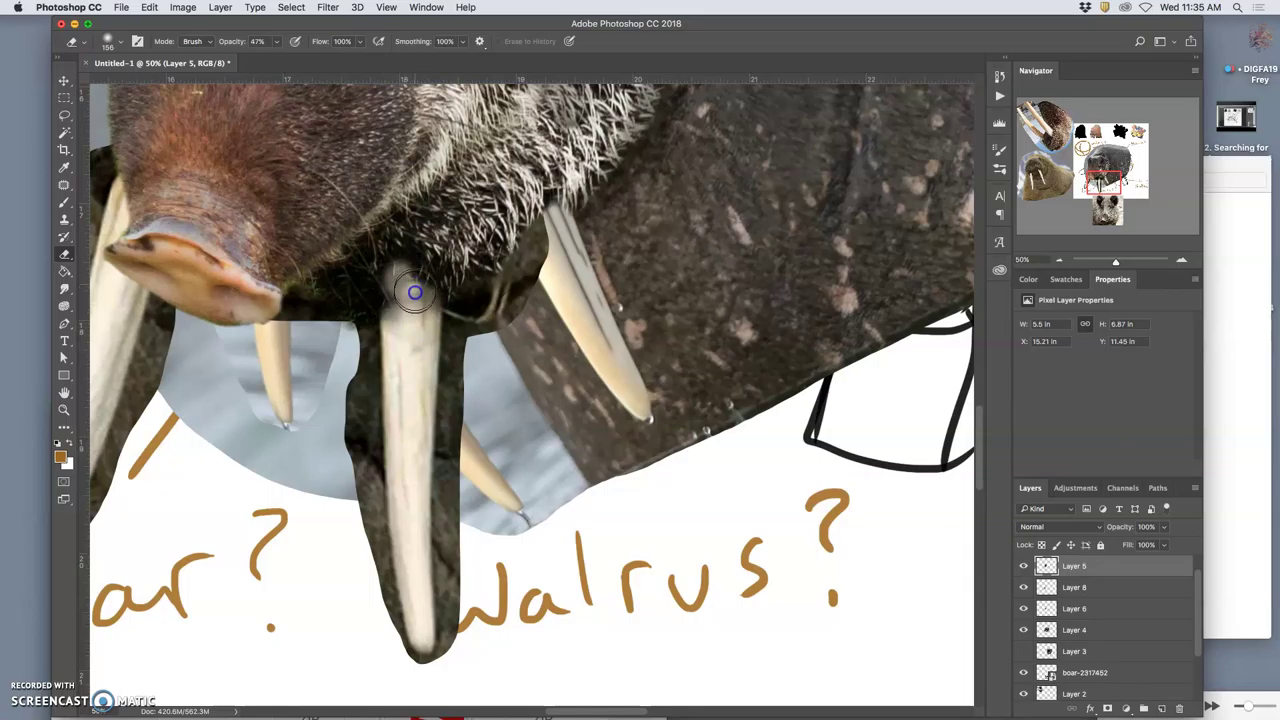
mouse_move(419, 299)
left_mouse_down()
mouse_move(410, 443)
mouse_move(393, 280)
left_mouse_up()
key("super+minus")
key("super+minus")
key("super+minus")
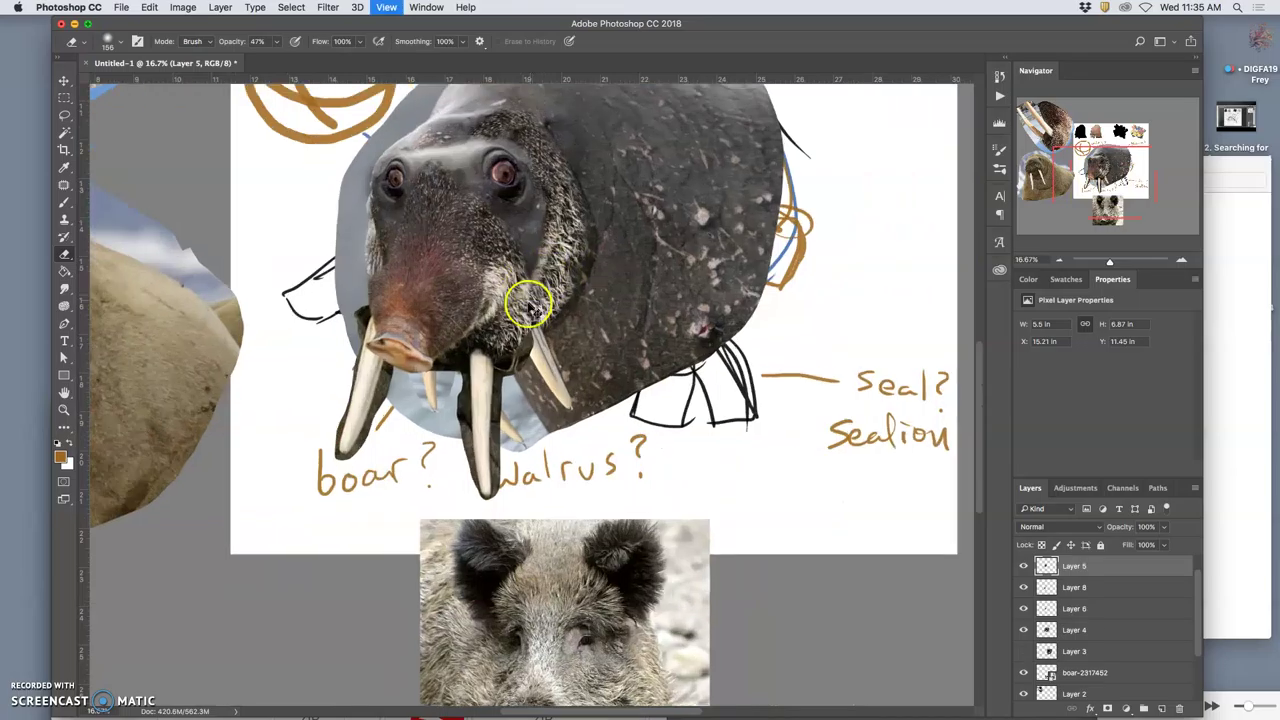
key("super+plus")
key("super+plus")
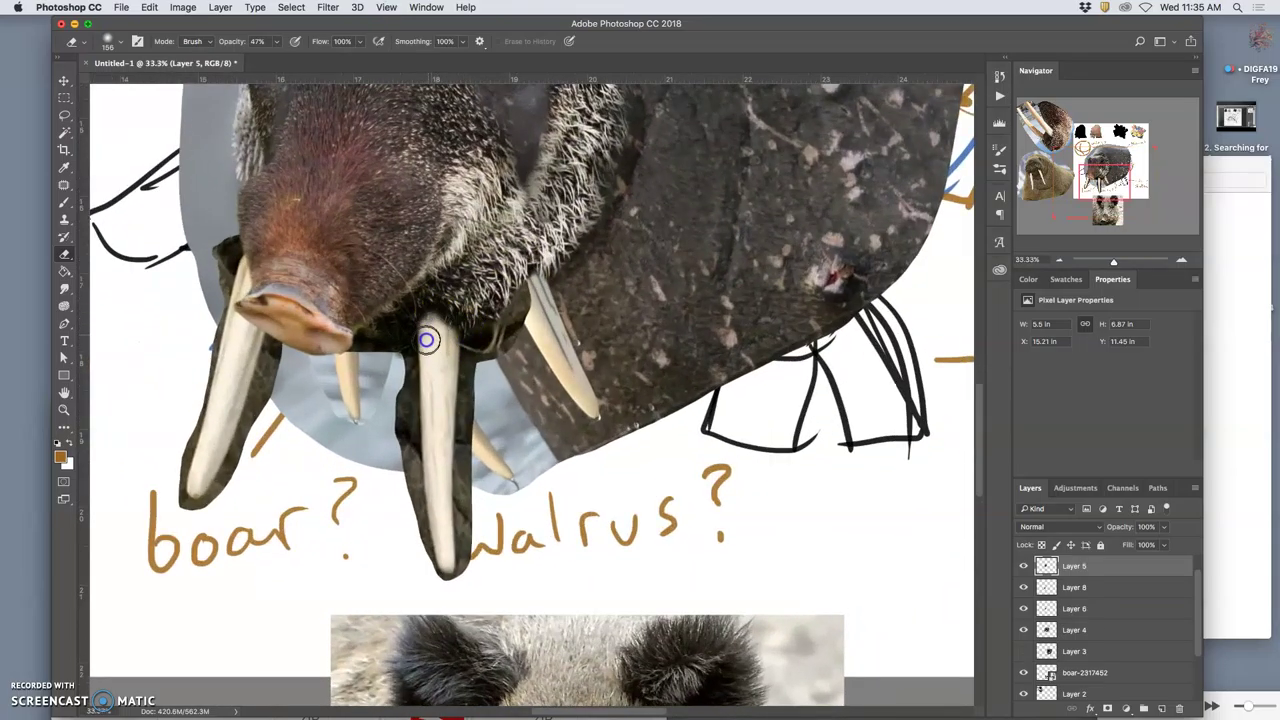
mouse_move(423, 351)
left_mouse_down()
mouse_move(423, 386)
mouse_move(423, 343)
mouse_move(390, 370)
left_mouse_up()
mouse_move(509, 342)
left_mouse_down()
mouse_move(306, 394)
mouse_move(223, 286)
mouse_move(229, 249)
mouse_move(263, 277)
left_mouse_up()
- Erase the dark background between the middle tusk and the smaller rear tusk on Layer 8, with the Eraser at 100% opacity
left_click_drag(1061, 558, 1023, 589)
double_click(1023, 589)
left_click(1052, 590)
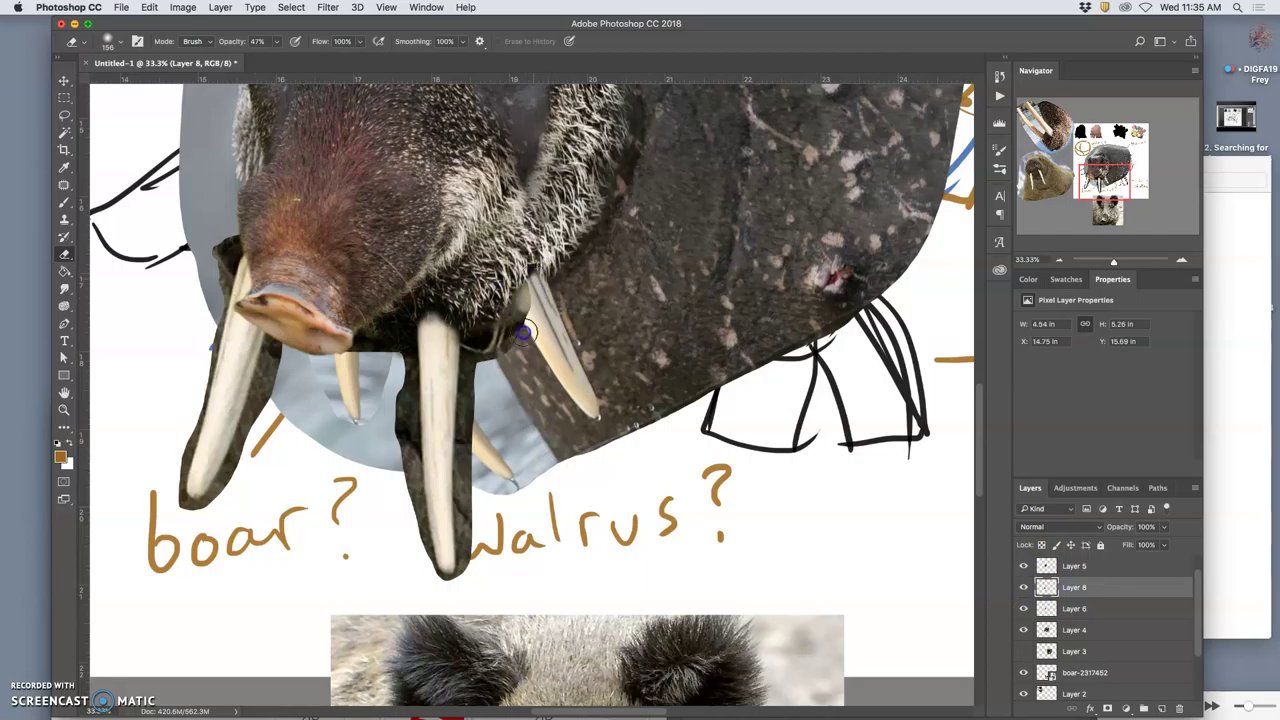
left_click(277, 43)
left_click_drag(290, 60, 543, 300)
mouse_move(513, 343)
left_mouse_down()
mouse_move(513, 303)
mouse_move(521, 316)
mouse_move(495, 369)
mouse_move(487, 349)
mouse_move(479, 364)
mouse_move(489, 335)
mouse_move(478, 363)
mouse_move(480, 344)
mouse_move(480, 385)
left_mouse_up()
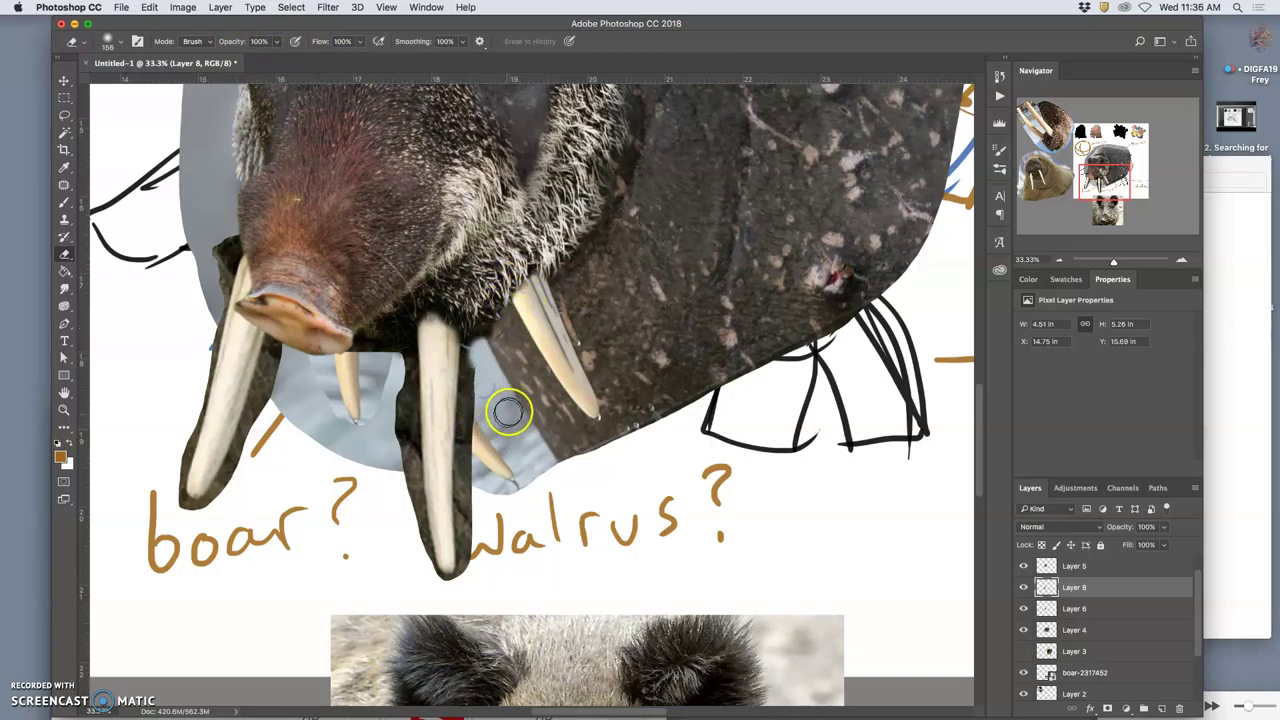
scroll(508, 412, "down", 3)
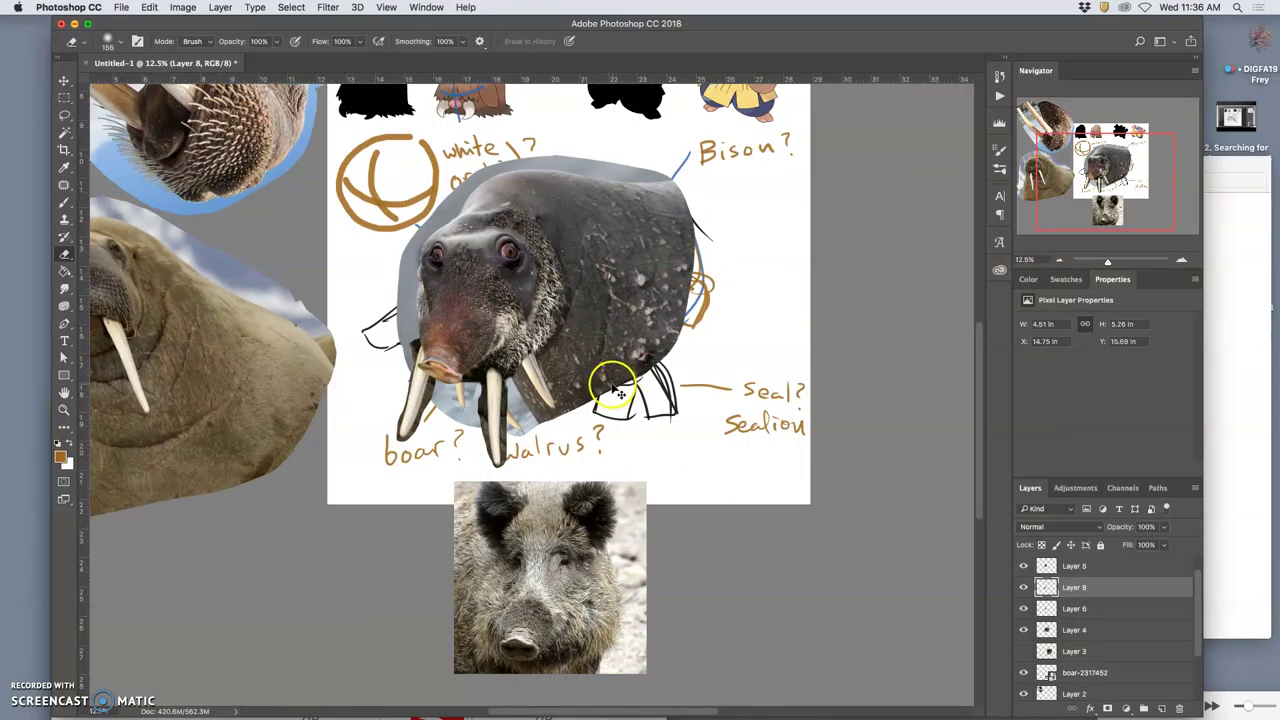
scroll(609, 371, "up", 2)
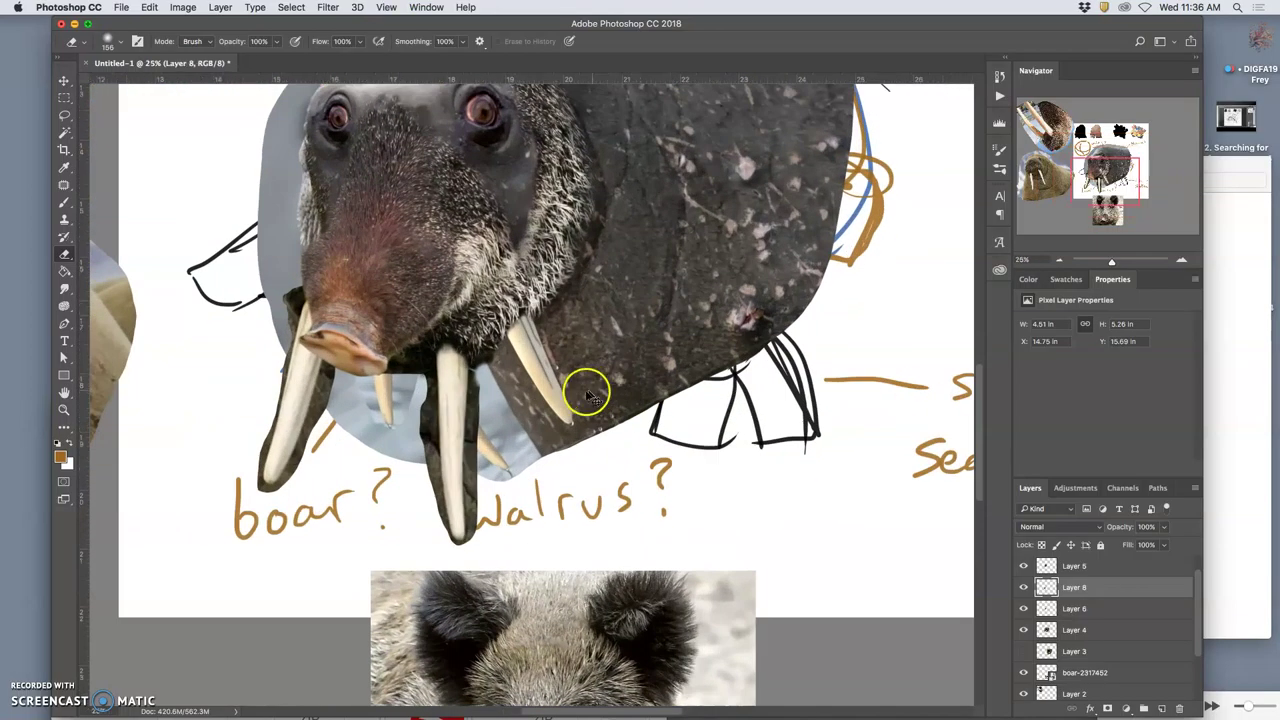
left_click_drag(487, 374, 479, 400)
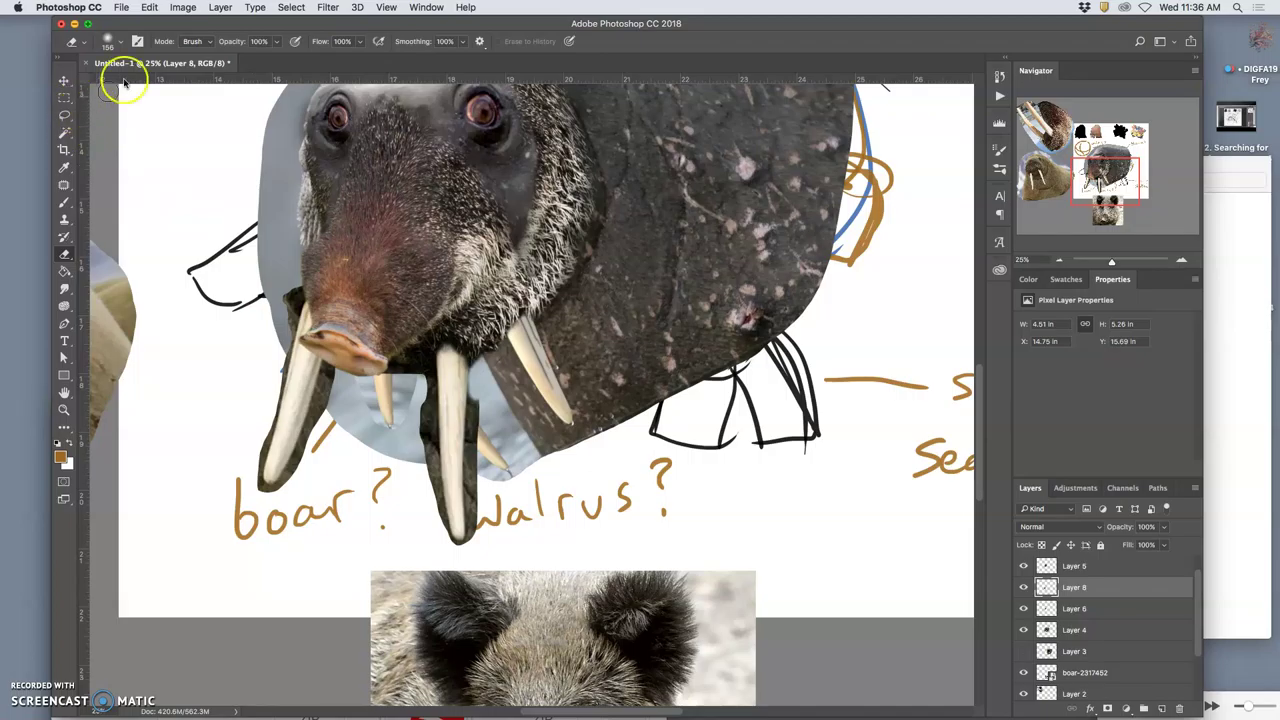
- Lasso and delete the dark background strip along the upper right edge of the middle tusk on Layer 8
left_click(120, 45)
left_click(119, 46)
left_click(64, 115)
key("super+equal")
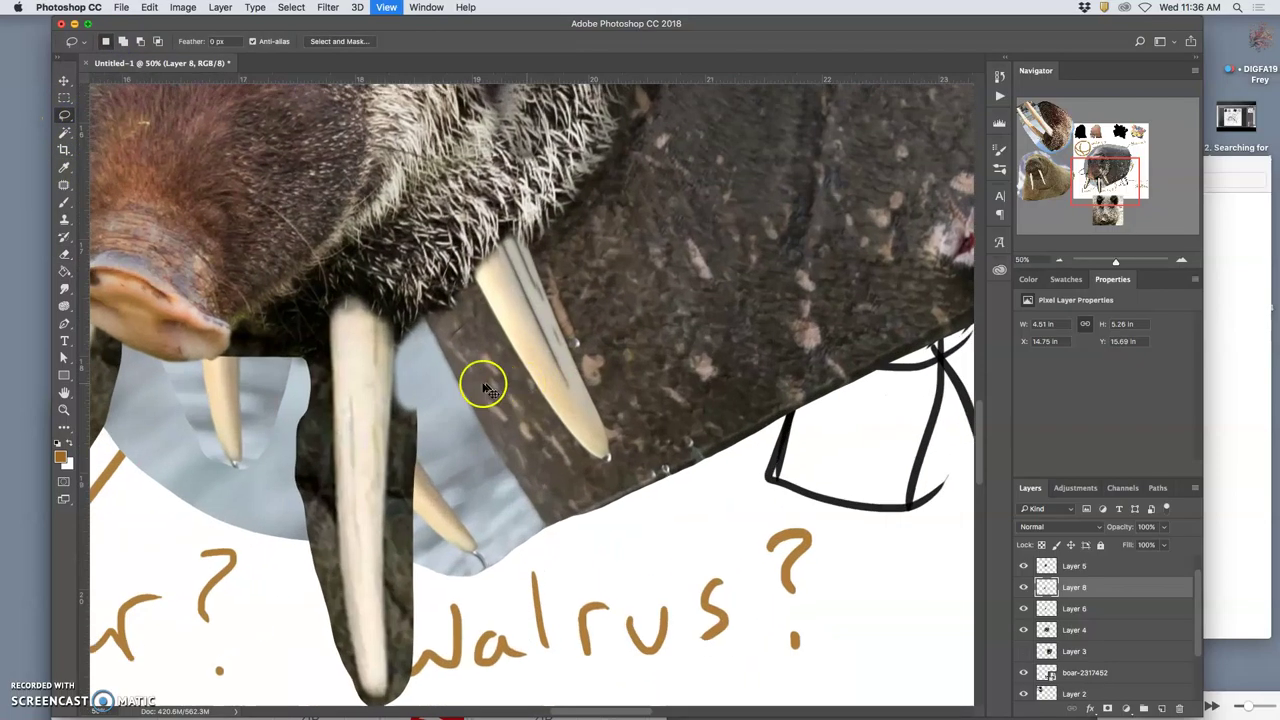
key("super+equal")
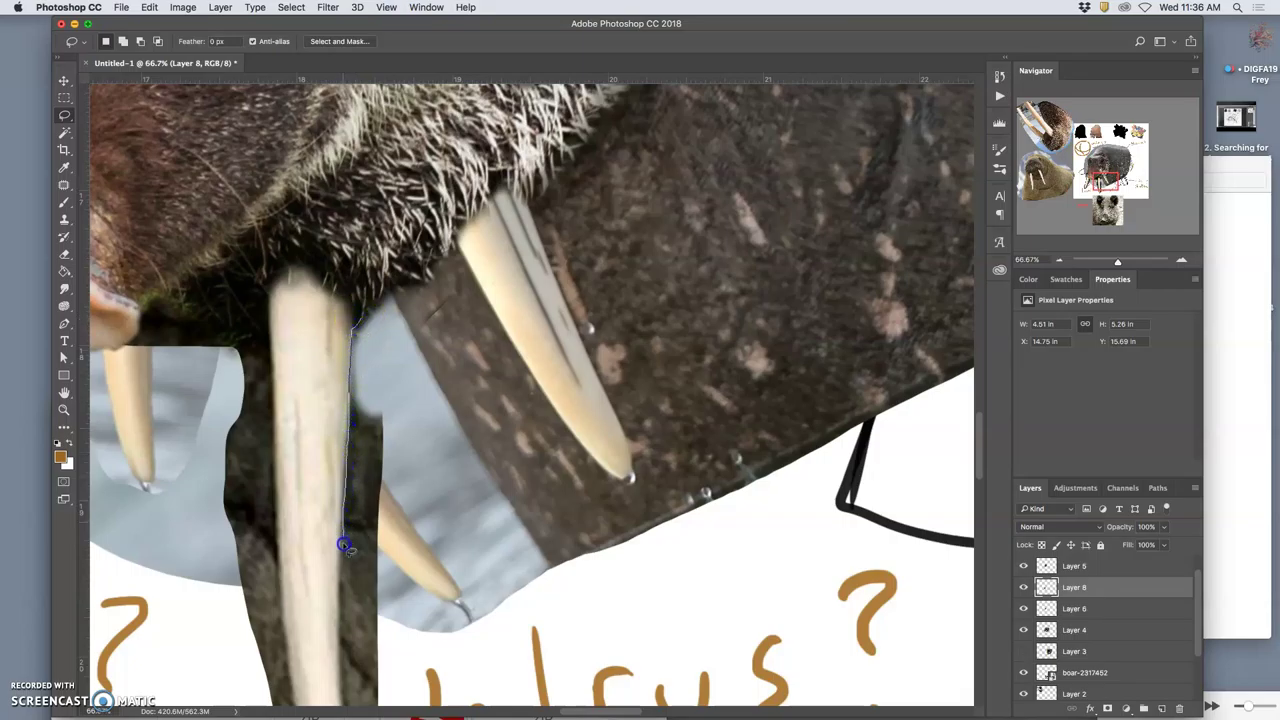
mouse_move(375, 567)
left_mouse_down()
mouse_move(399, 480)
mouse_move(402, 368)
left_mouse_up()
key("super+d")
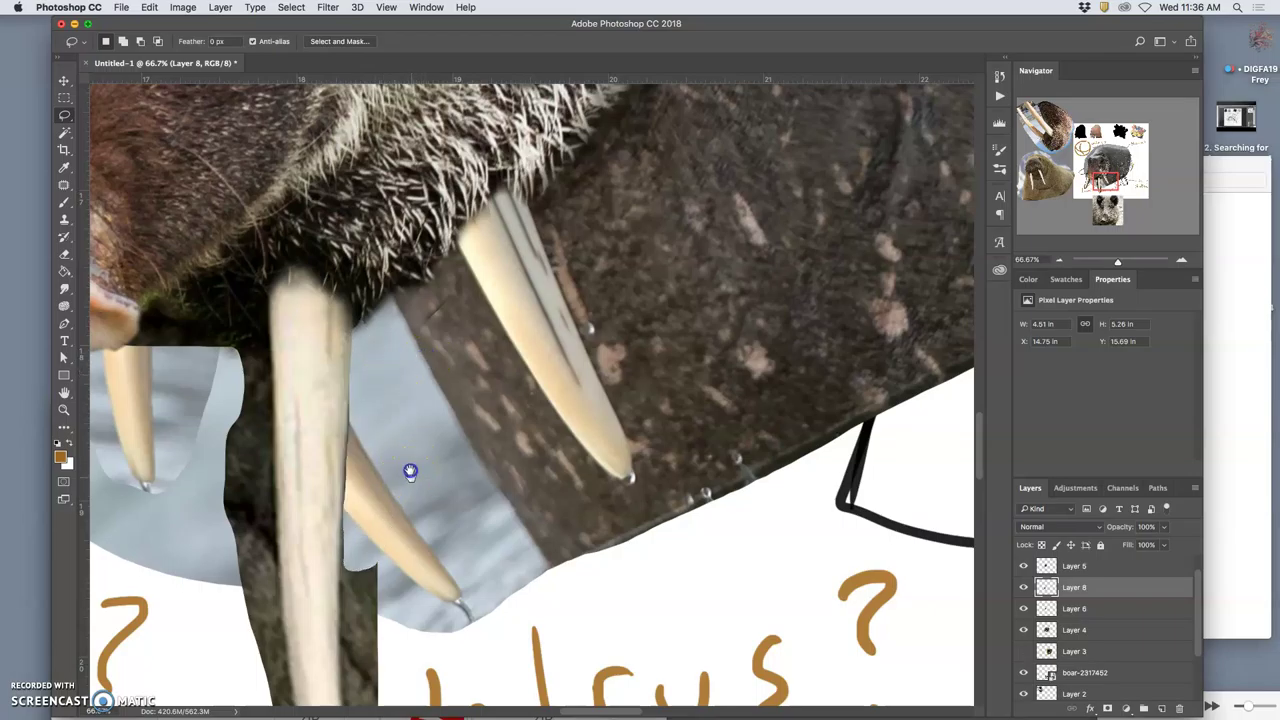
- Lasso and delete the dark background around the lower half and tip of the middle tusk, following the ivory edge
left_click_drag(409, 471, 414, 318)
scroll(414, 318, "down", 2)
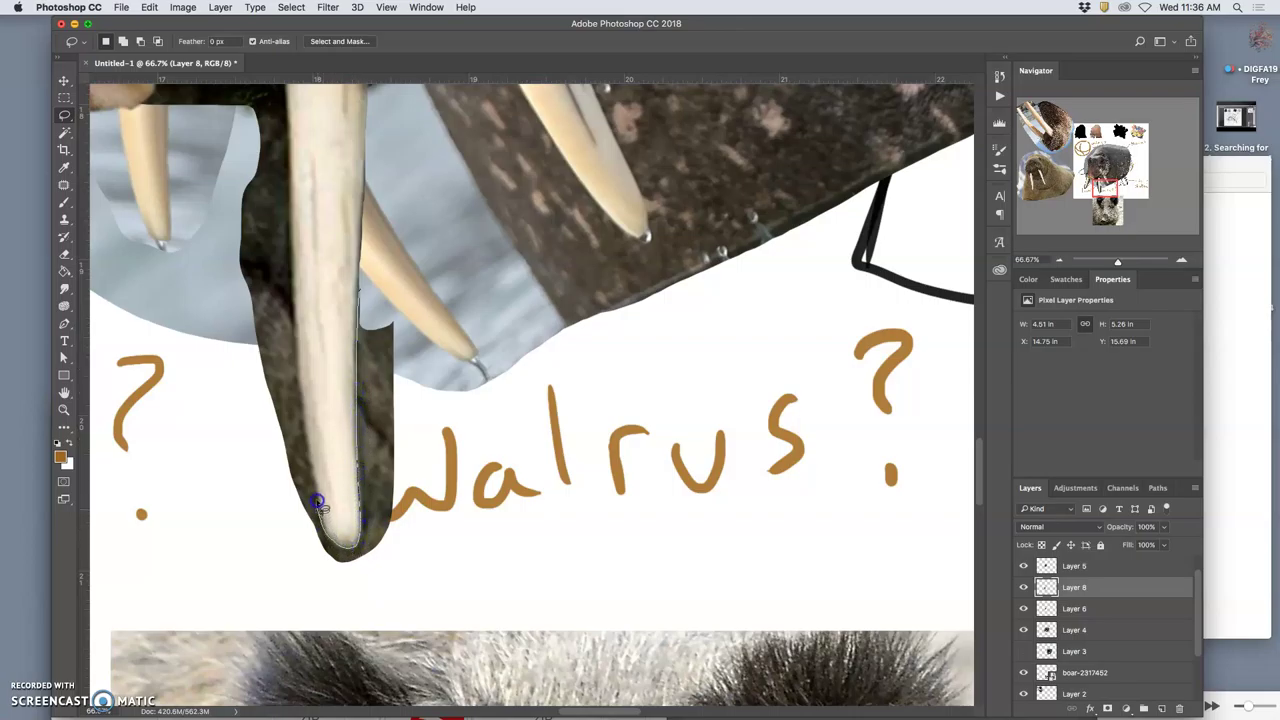
mouse_move(291, 357)
left_mouse_down()
mouse_move(269, 482)
mouse_move(297, 564)
mouse_move(389, 586)
mouse_move(441, 465)
mouse_move(427, 318)
left_mouse_up()
left_click_drag(395, 250, 397, 253)
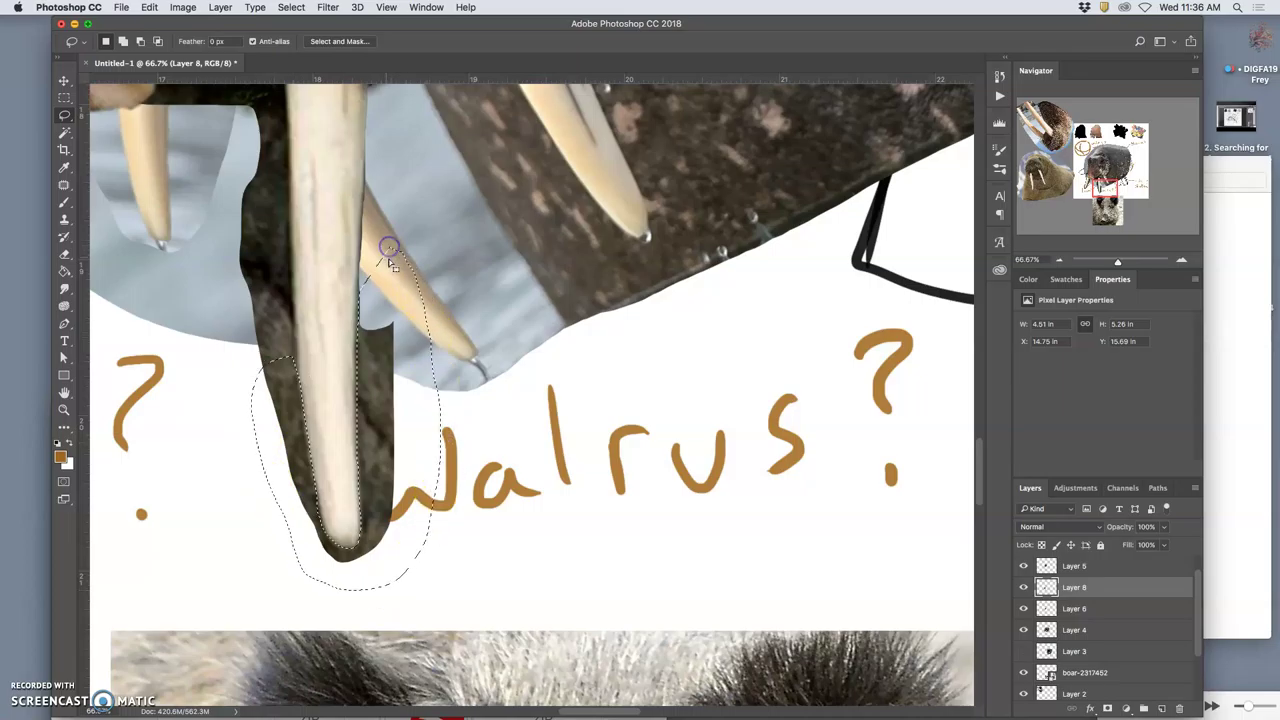
key("BackSpace")
key("super+d")
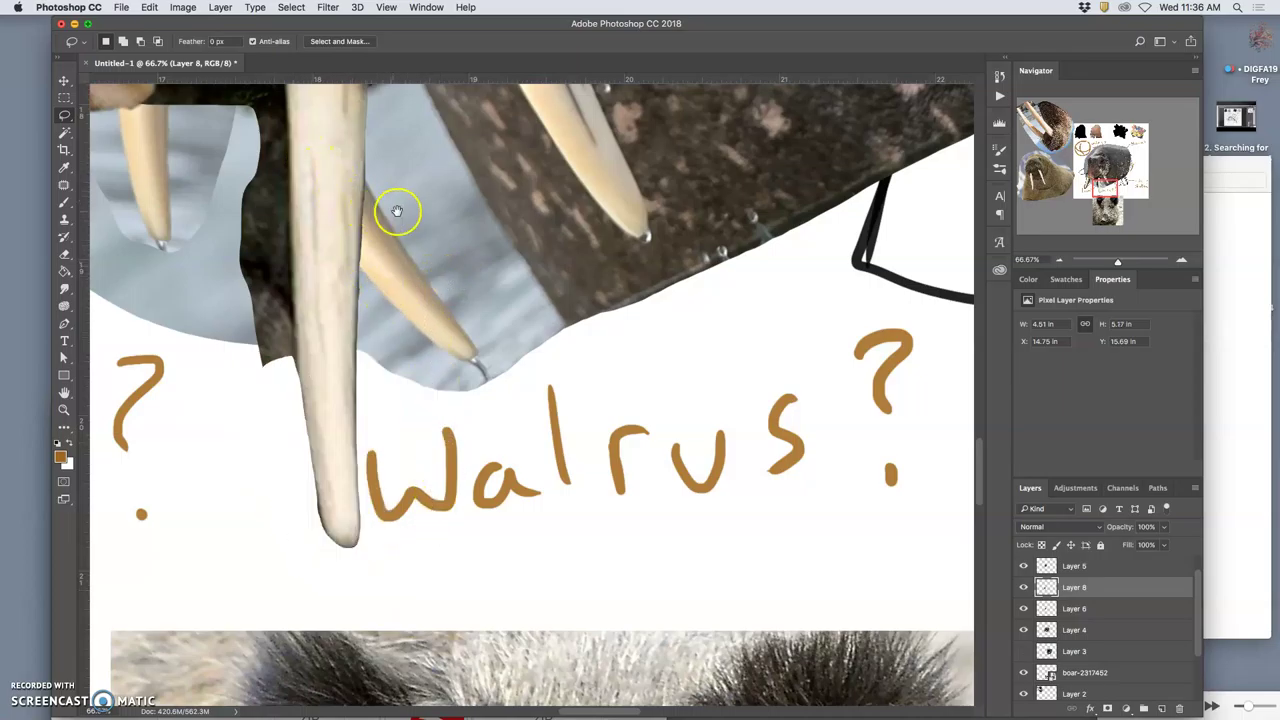
- Lasso and delete the remaining dark background along the upper left side of the middle tusk, up to the fur
scroll(394, 209, "up", 5)
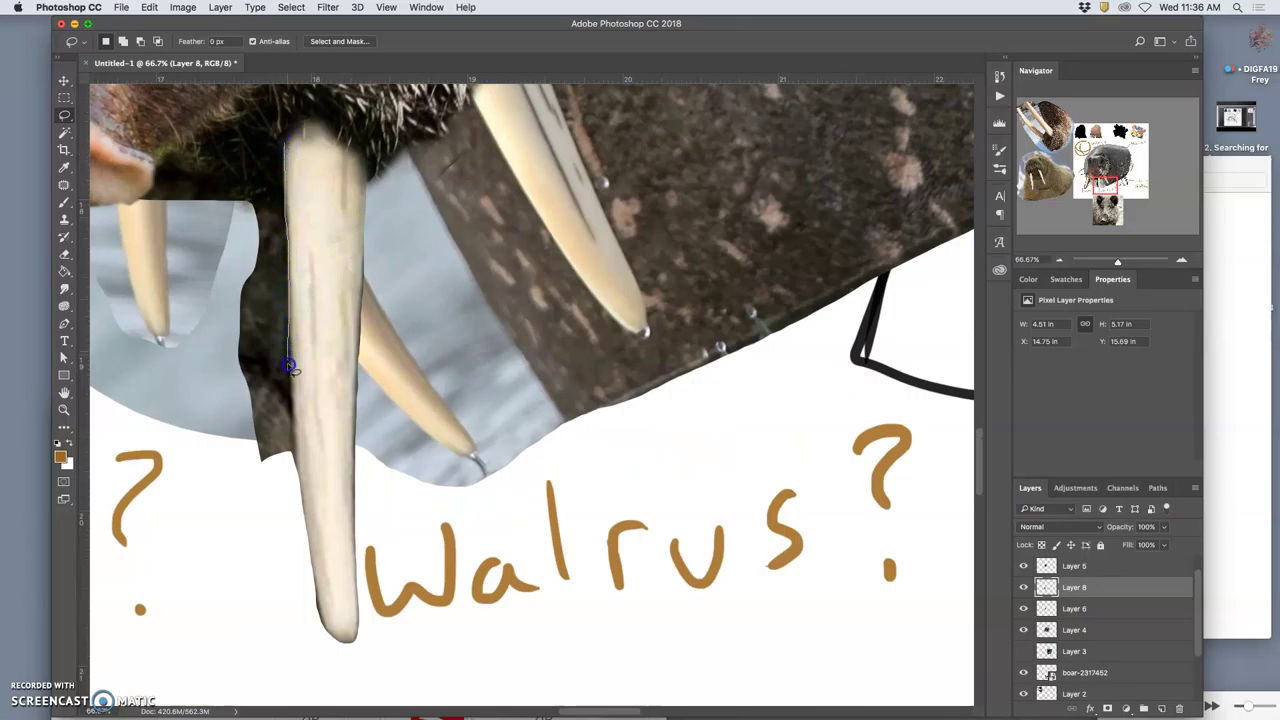
mouse_move(293, 453)
left_mouse_down()
mouse_move(265, 502)
mouse_move(197, 407)
mouse_move(189, 239)
left_mouse_up()
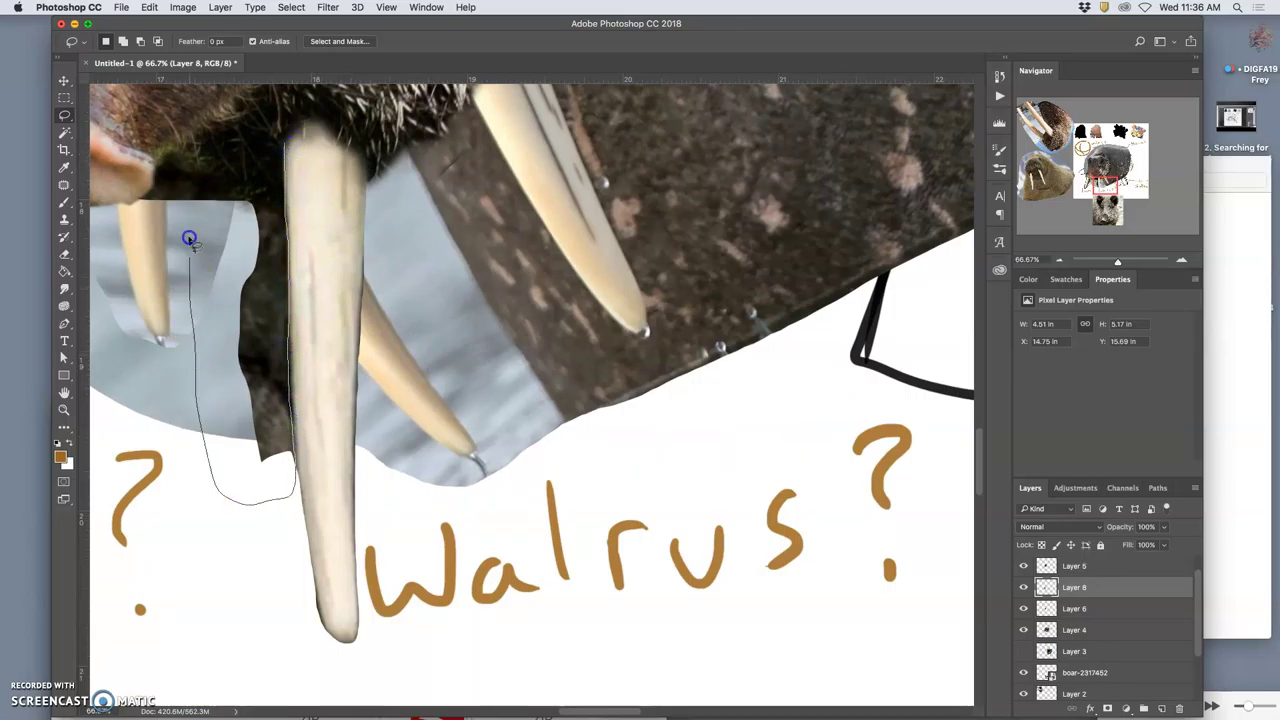
mouse_move(188, 95)
left_mouse_down()
mouse_move(300, 94)
mouse_move(306, 106)
left_mouse_up()
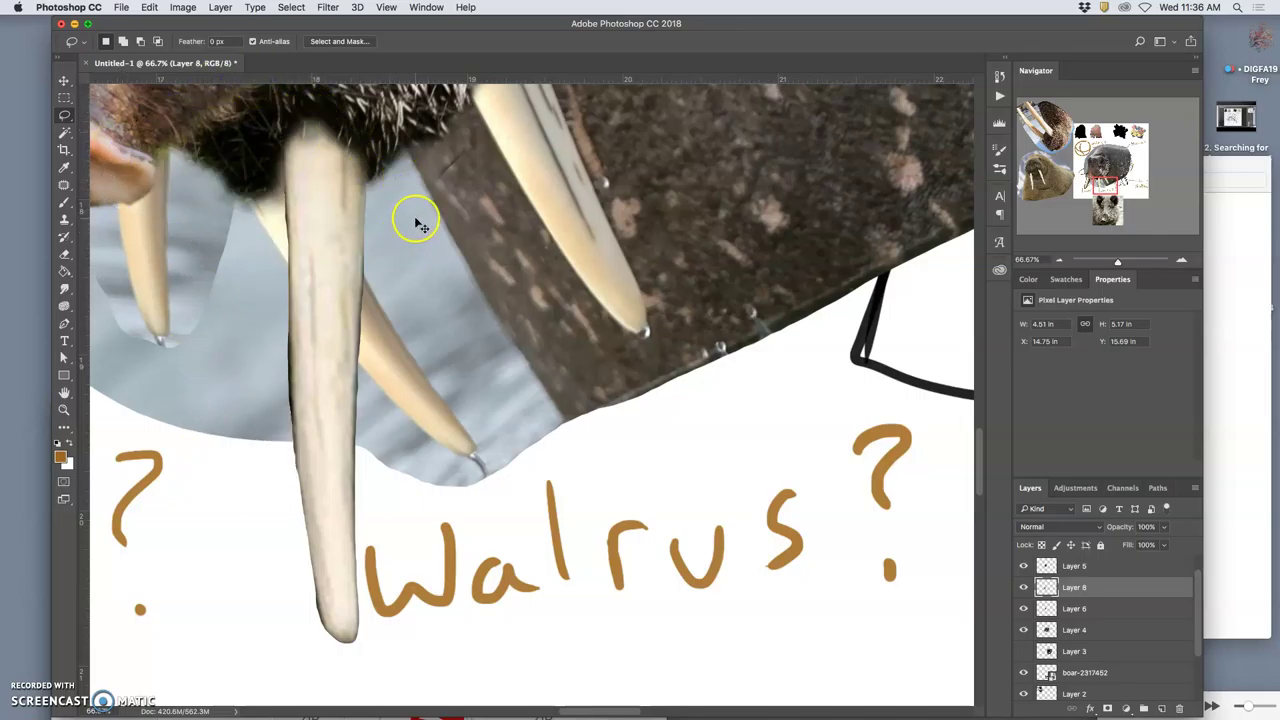
key("super+minus")
key("super+minus")
key("super+minus")
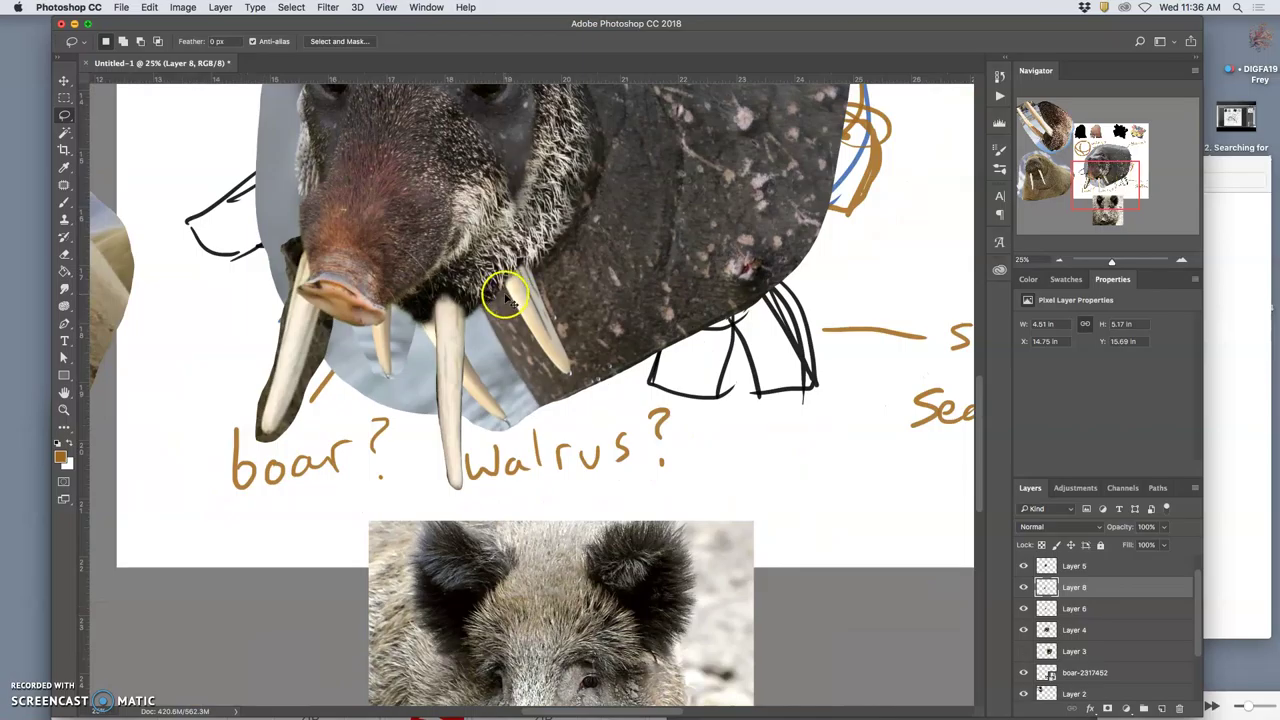
key("super+BackSpace")
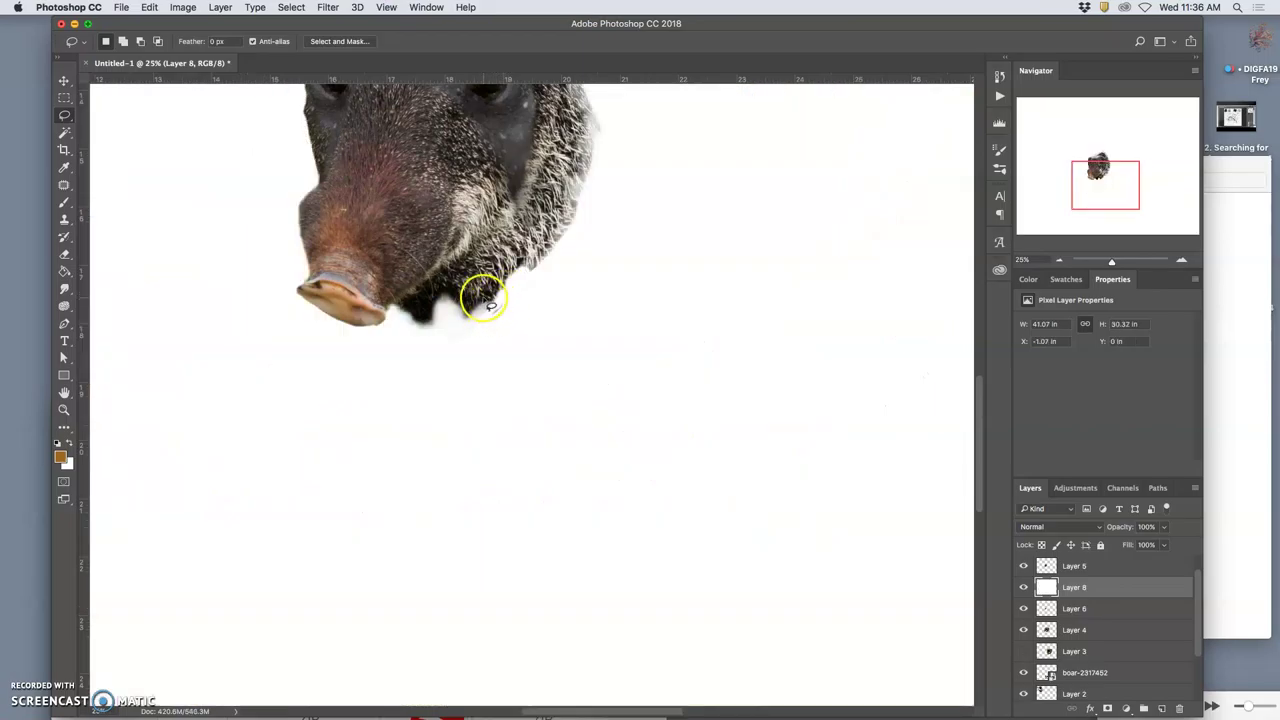